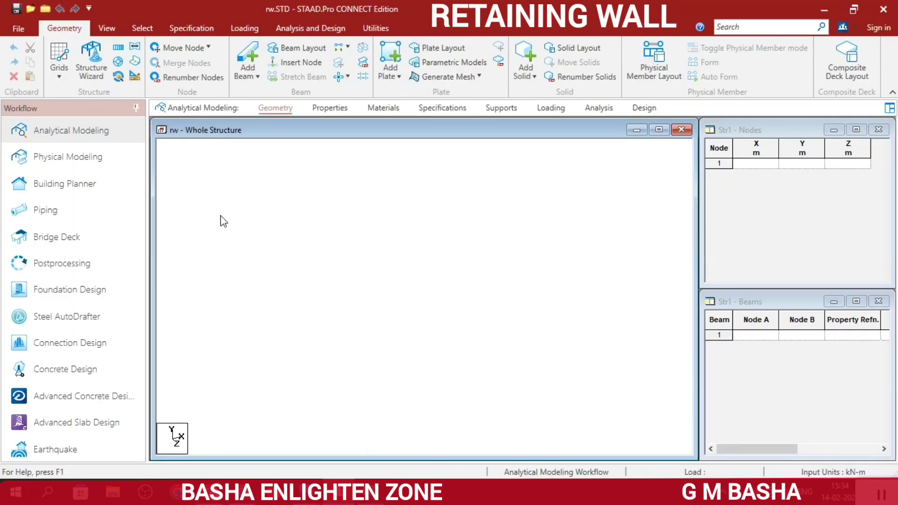
Examine the retaining-wall.jpg reference drawing in Photos and return to STAAD.Pro.
{"action": "mouse_move", "coordinate": [330, 492]}
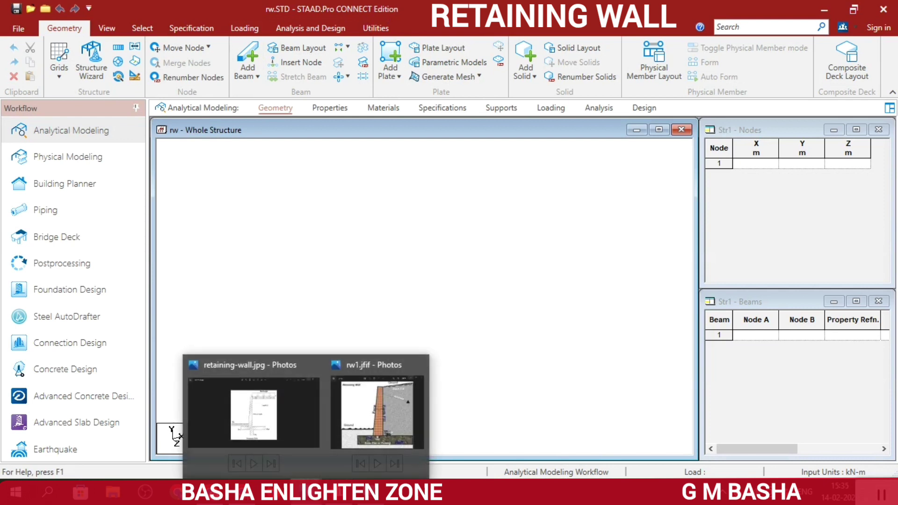
{"action": "left_click", "coordinate": [250, 409]}
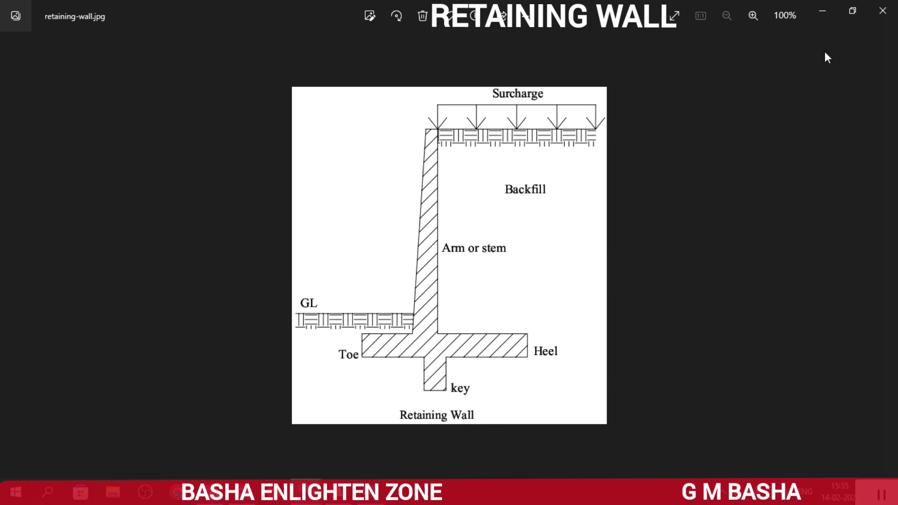
{"action": "left_click", "coordinate": [830, 11]}
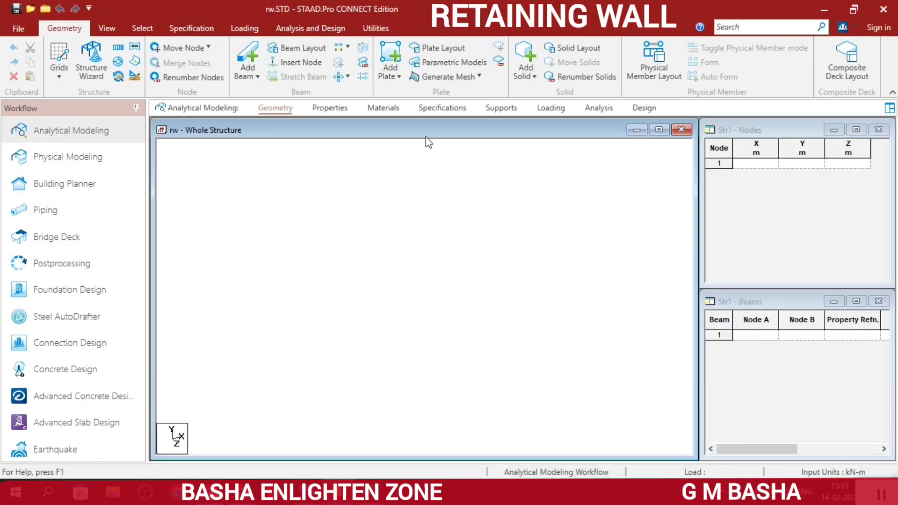
Show the default linear grid and set its plane to X-Z.
{"action": "left_click", "coordinate": [58, 71]}
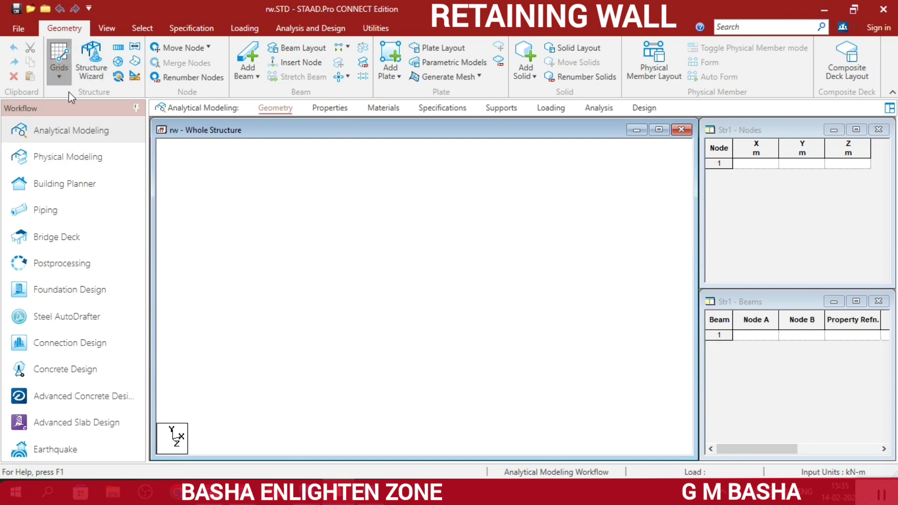
{"action": "left_click", "coordinate": [68, 98]}
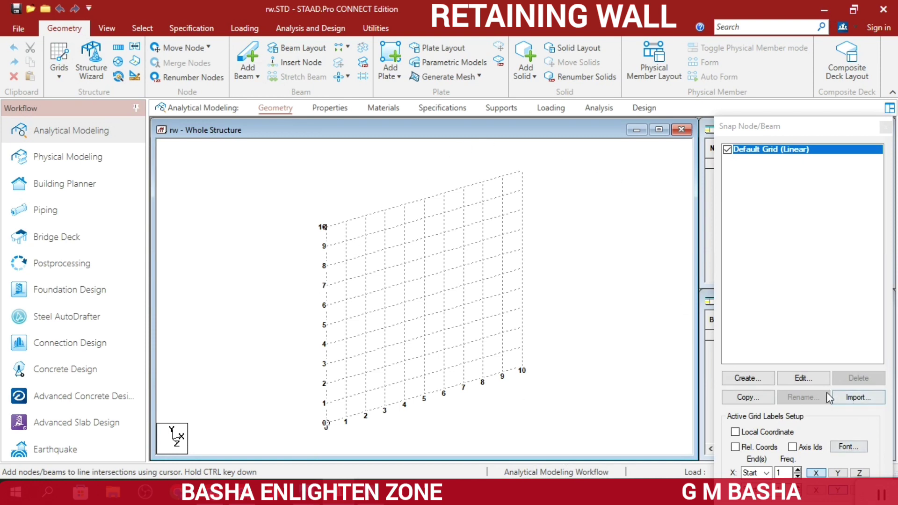
{"action": "left_click", "coordinate": [802, 378]}
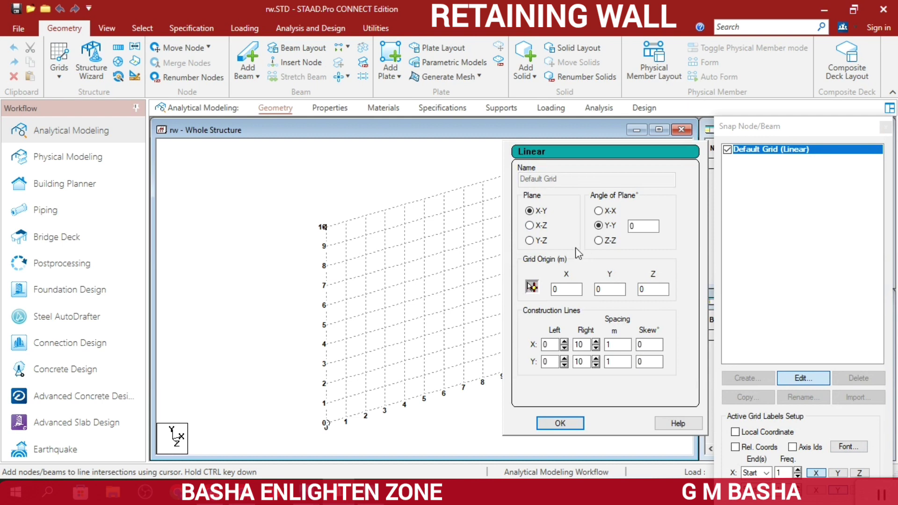
{"action": "left_click", "coordinate": [539, 226]}
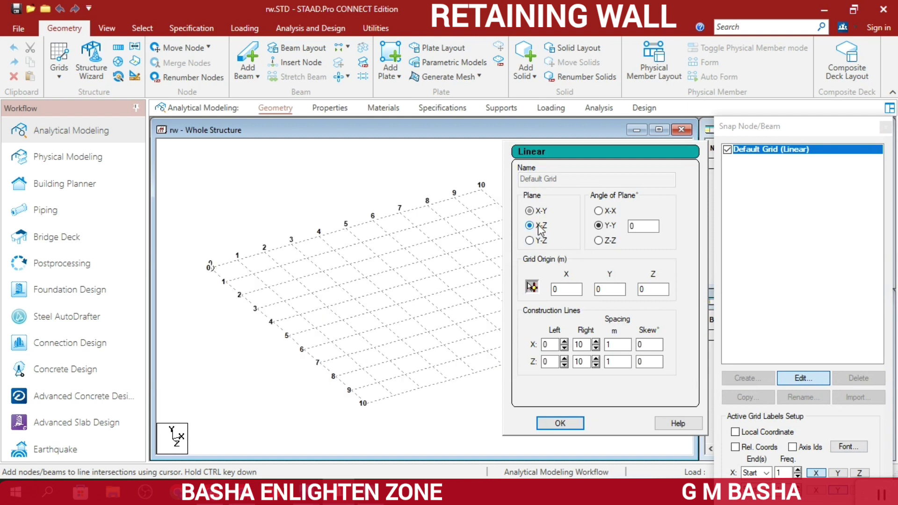
{"action": "left_click", "coordinate": [558, 427]}
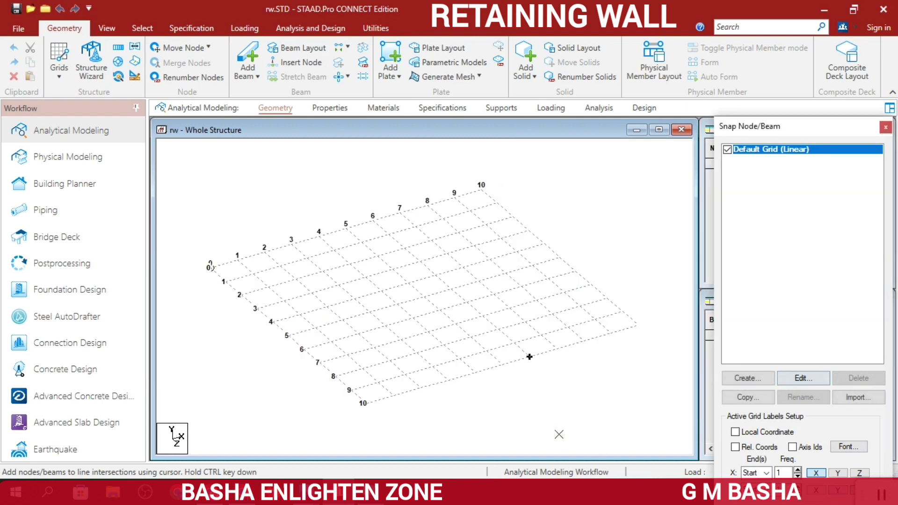
Place a node at the grid origin and turn the grid off.
{"action": "left_click", "coordinate": [210, 267]}
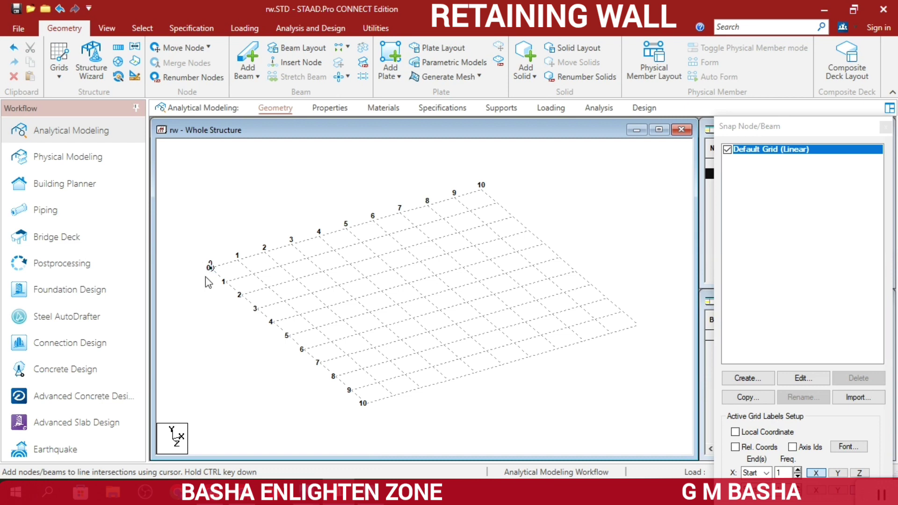
{"action": "left_click", "coordinate": [64, 57]}
{"action": "left_click", "coordinate": [58, 79]}
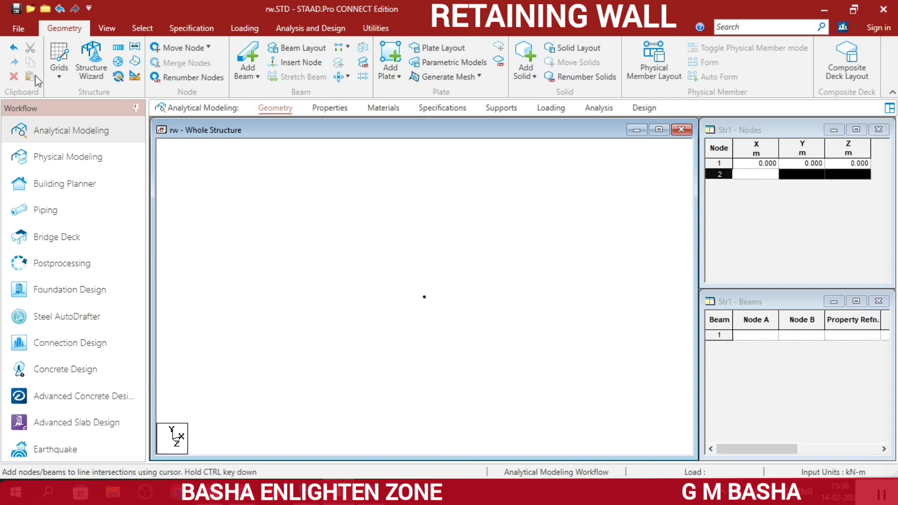
Select the origin node and paste a copy of it moved 6 m in Z.
{"action": "left_click", "coordinate": [150, 26]}
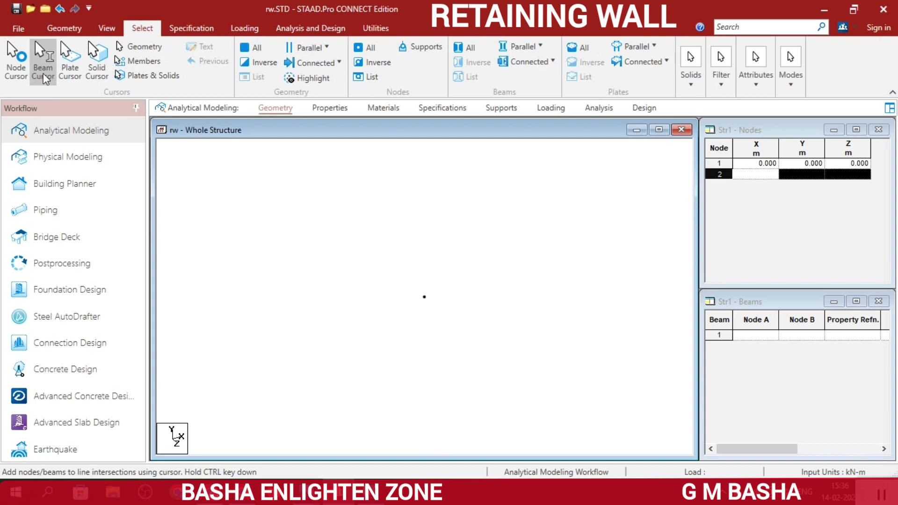
{"action": "left_click", "coordinate": [15, 67]}
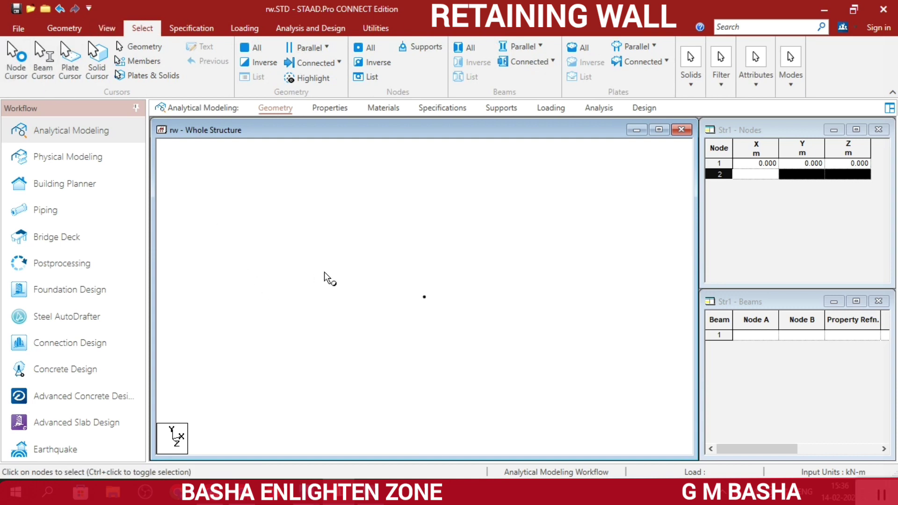
{"action": "left_click_drag", "start_coordinate": [324, 272], "coordinate": [479, 349]}
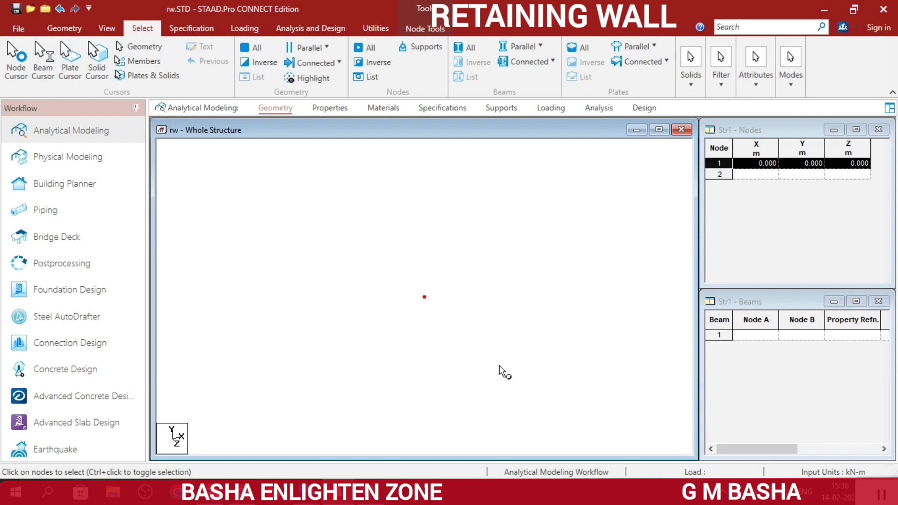
{"action": "key", "text": "ctrl+v"}
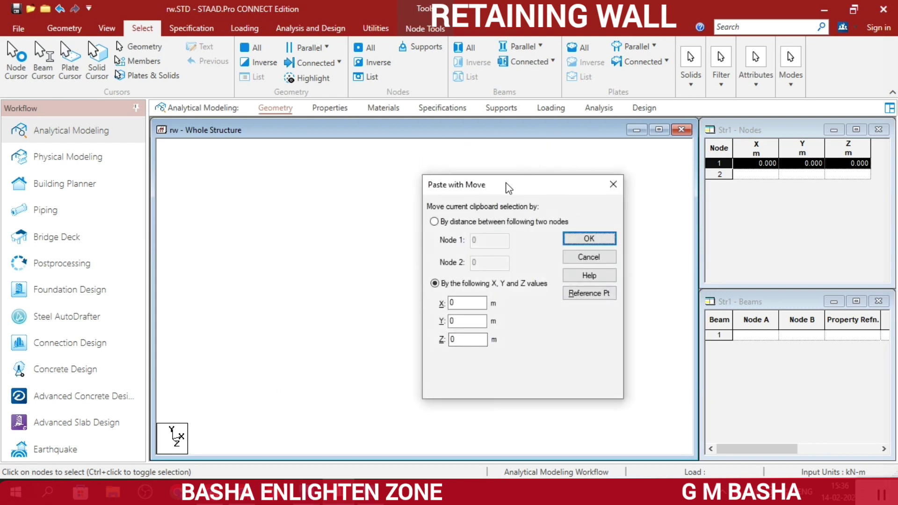
{"action": "left_click_drag", "start_coordinate": [509, 188], "coordinate": [717, 83]}
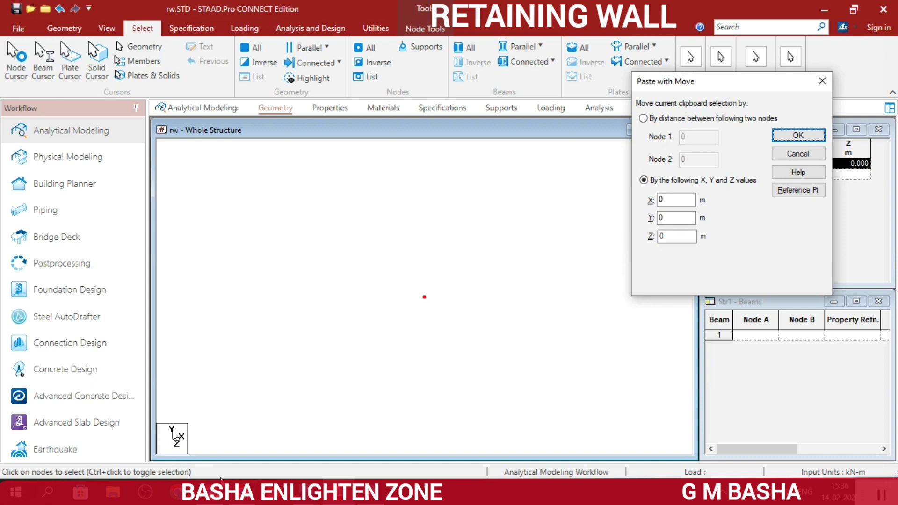
{"action": "double_click", "coordinate": [661, 235]}
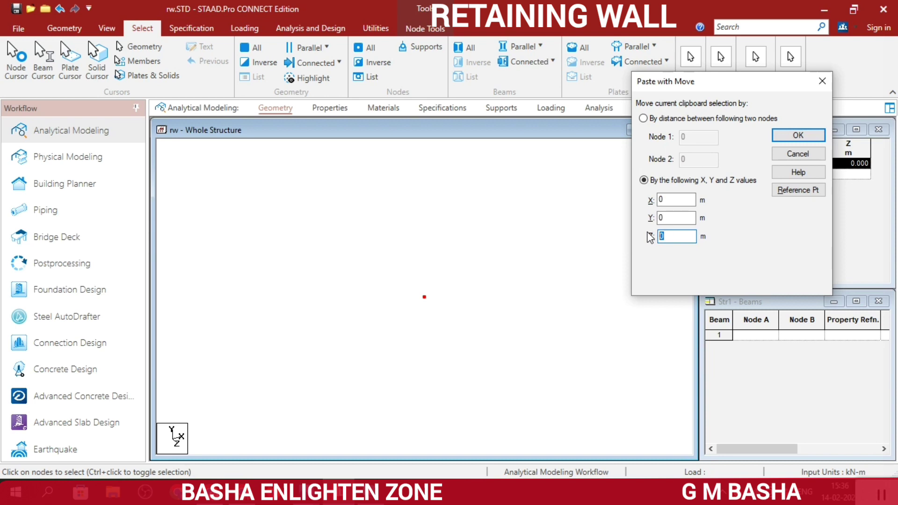
{"action": "type", "text": "6"}
{"action": "left_click", "coordinate": [812, 135]}
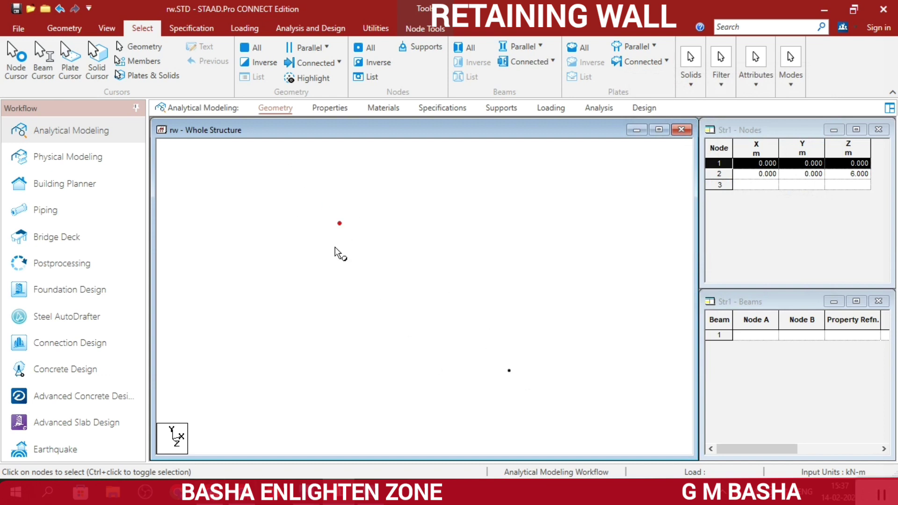
Check the retaining wall reference drawing in Photos, and paste a copy of both nodes moved 2 m in X in STAAD.Pro.
{"action": "scroll", "coordinate": [518, 383], "scroll_direction": "down", "scroll_amount": 1}
{"action": "mouse_move", "coordinate": [299, 494]}
{"action": "left_click", "coordinate": [250, 405]}
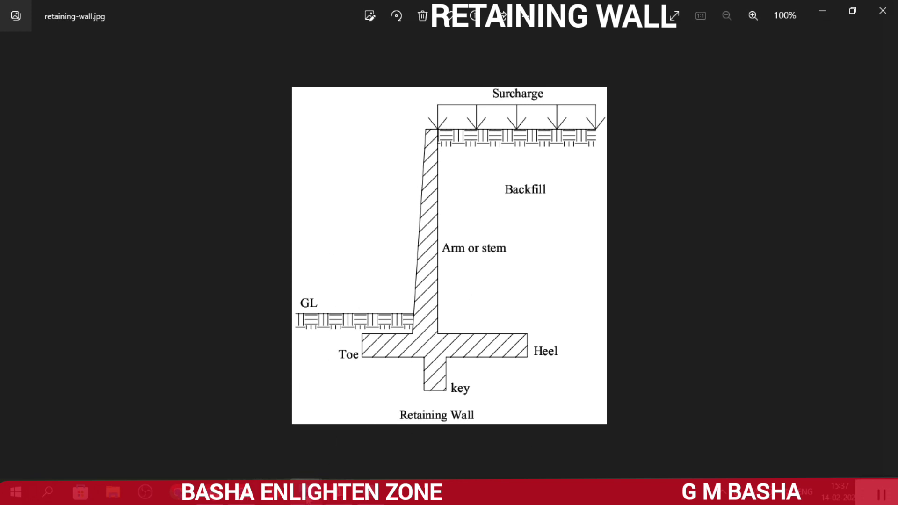
{"action": "key", "text": "alt+Tab"}
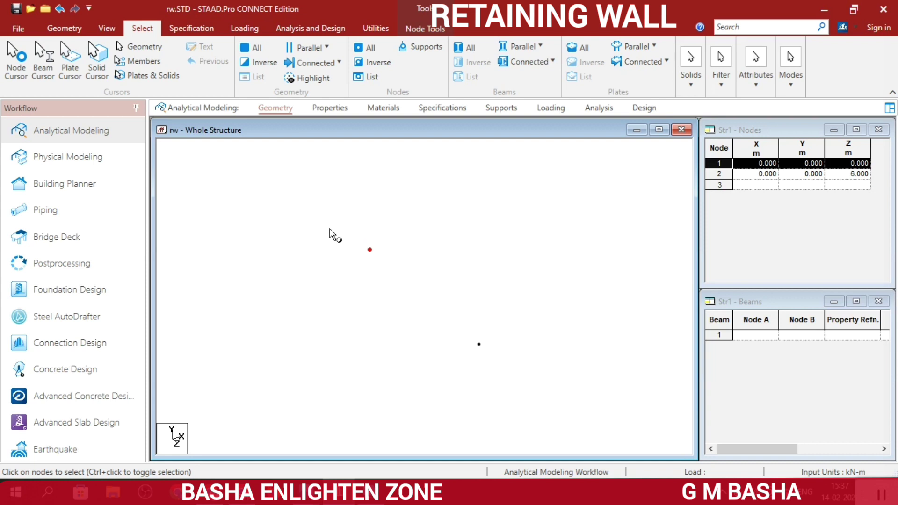
{"action": "left_click_drag", "start_coordinate": [340, 204], "coordinate": [547, 415]}
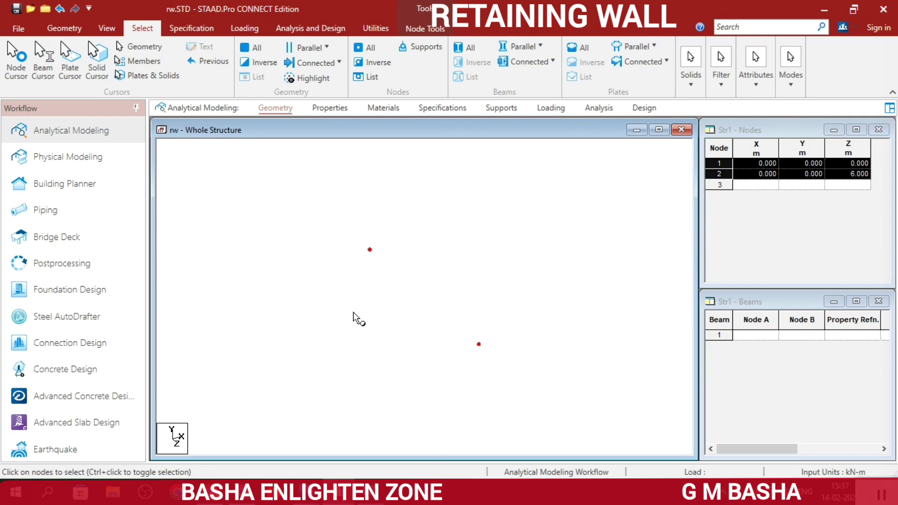
{"action": "key", "text": "ctrl+v"}
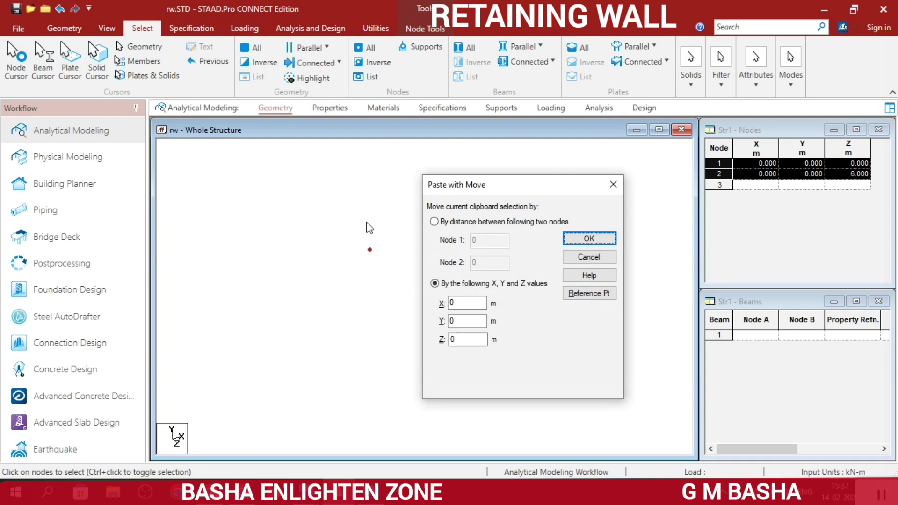
{"action": "left_click", "coordinate": [457, 302]}
{"action": "double_click", "coordinate": [452, 303]}
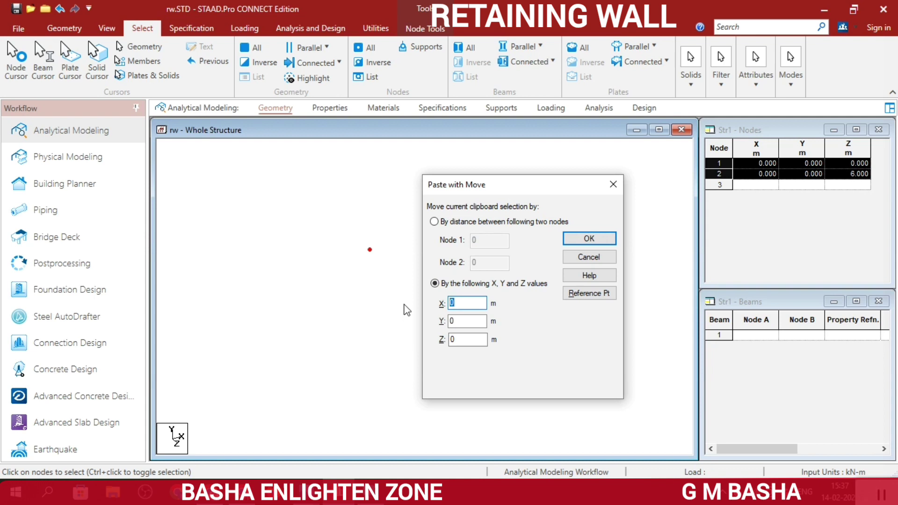
{"action": "type", "text": "2"}
{"action": "left_click", "coordinate": [594, 239]}
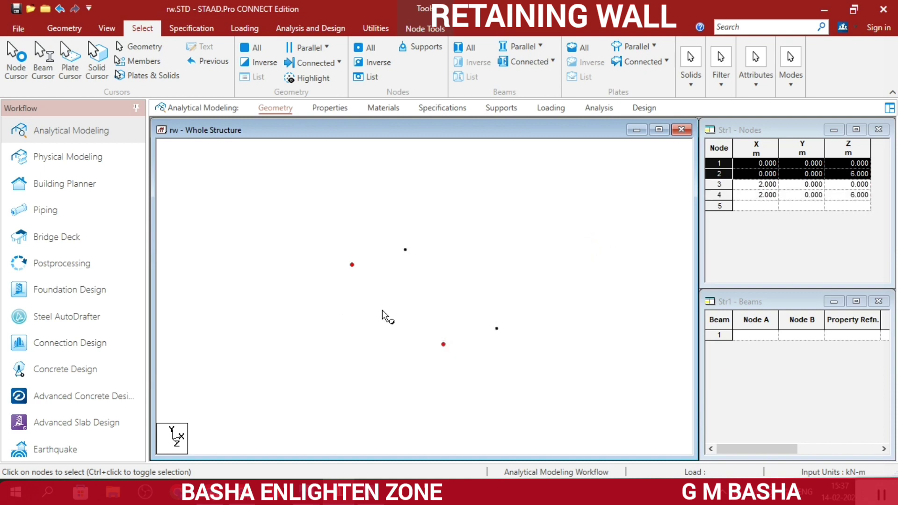
Paste another copy of the two original nodes moved -1 m in X and clear the selection.
{"action": "left_click", "coordinate": [334, 246]}
{"action": "left_click_drag", "start_coordinate": [323, 256], "coordinate": [464, 399]}
{"action": "key", "text": "ctrl+v"}
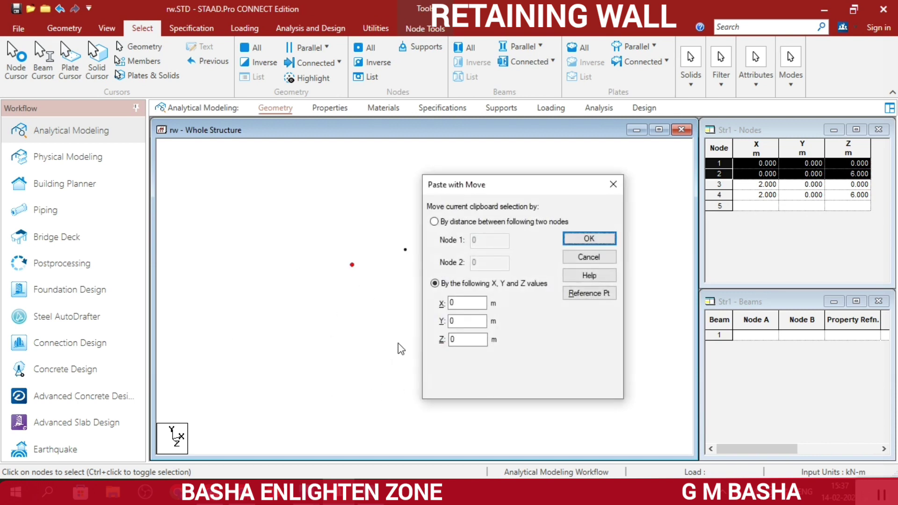
{"action": "left_click", "coordinate": [453, 304]}
{"action": "left_click_drag", "start_coordinate": [494, 188], "coordinate": [660, 127]}
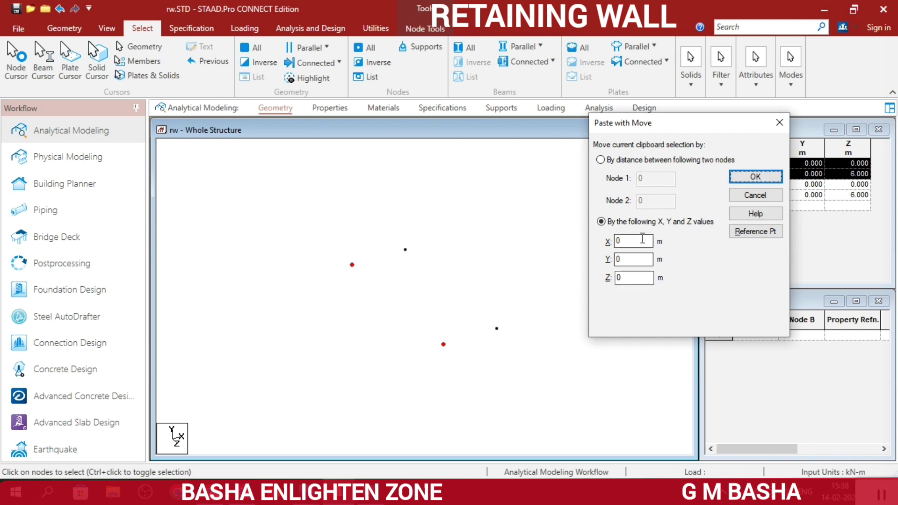
{"action": "double_click", "coordinate": [618, 241]}
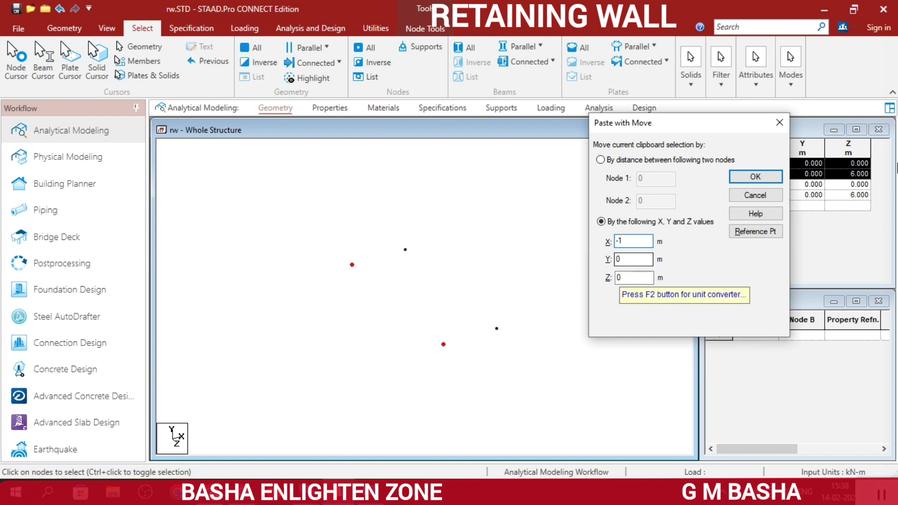
{"action": "left_click", "coordinate": [756, 177]}
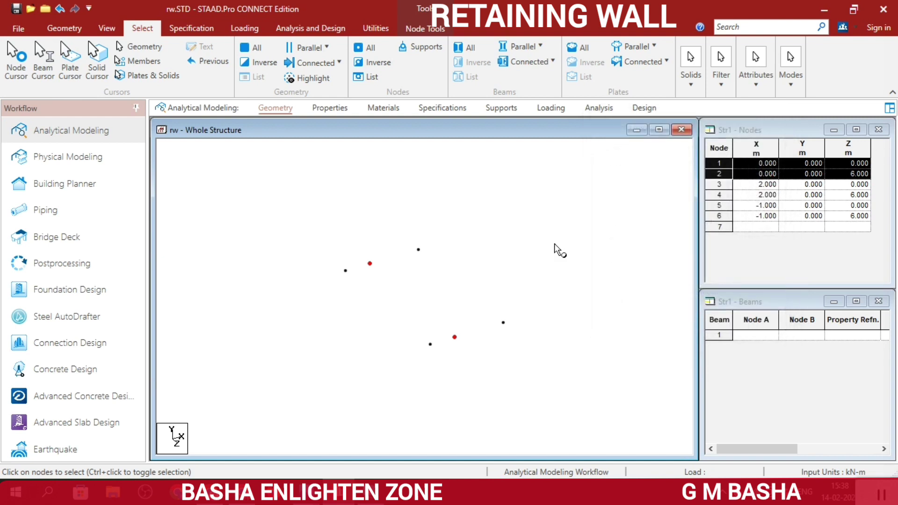
{"action": "left_click", "coordinate": [543, 249]}
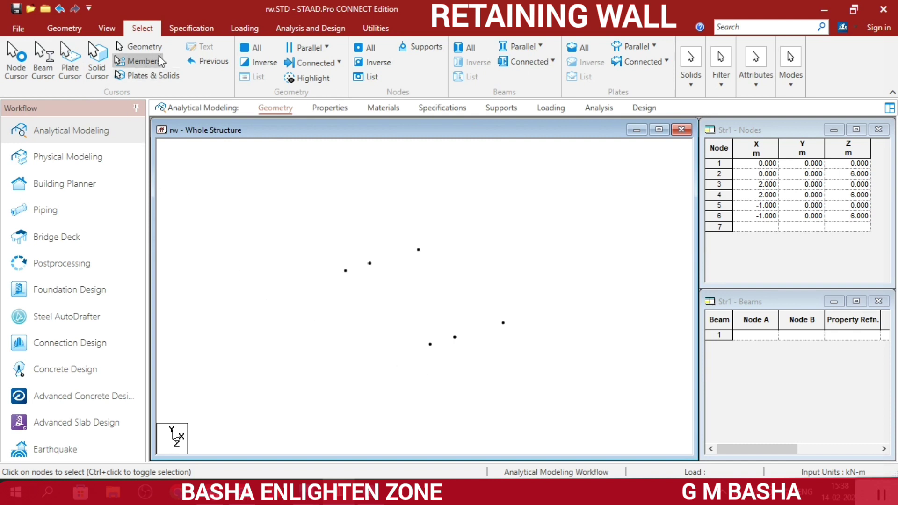
Add a four-node plate for the base slab between the node pairs at X = -1 m and X = 0.
{"action": "left_click", "coordinate": [64, 29]}
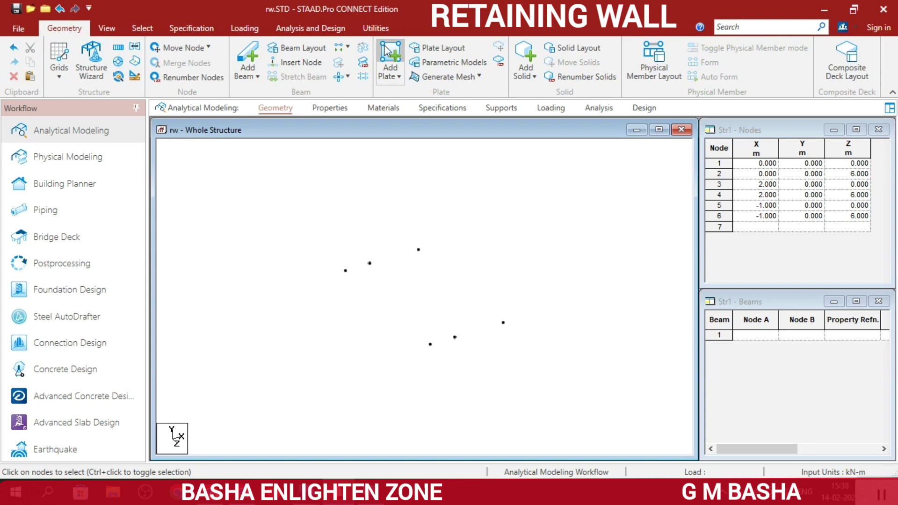
{"action": "left_click", "coordinate": [398, 54]}
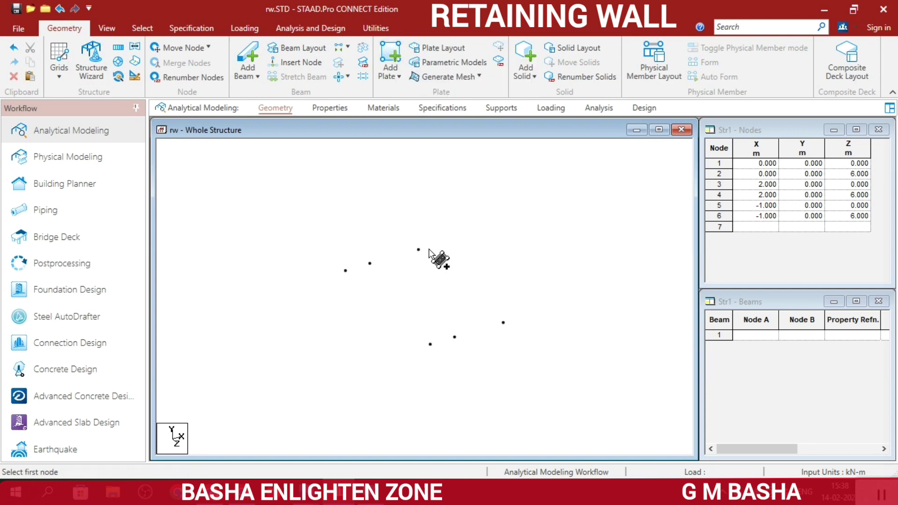
{"action": "left_click", "coordinate": [430, 344]}
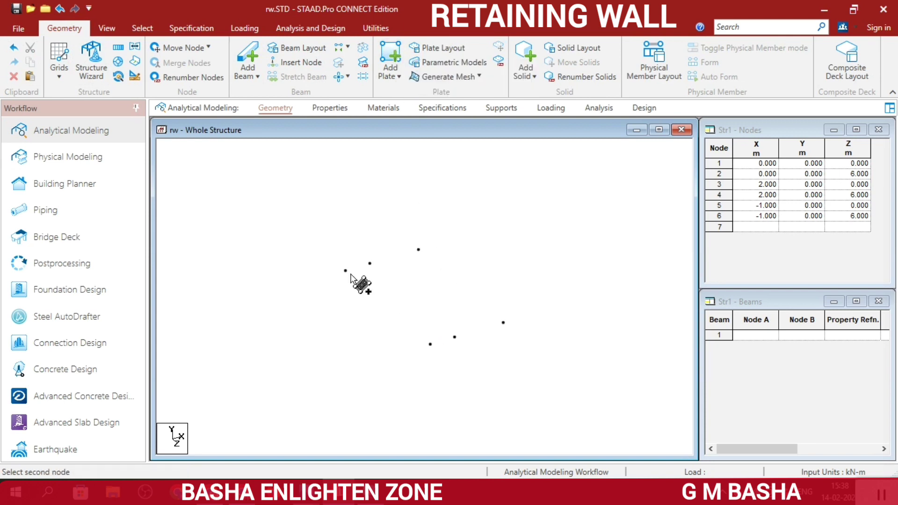
{"action": "left_click", "coordinate": [345, 271]}
{"action": "left_click", "coordinate": [370, 263]}
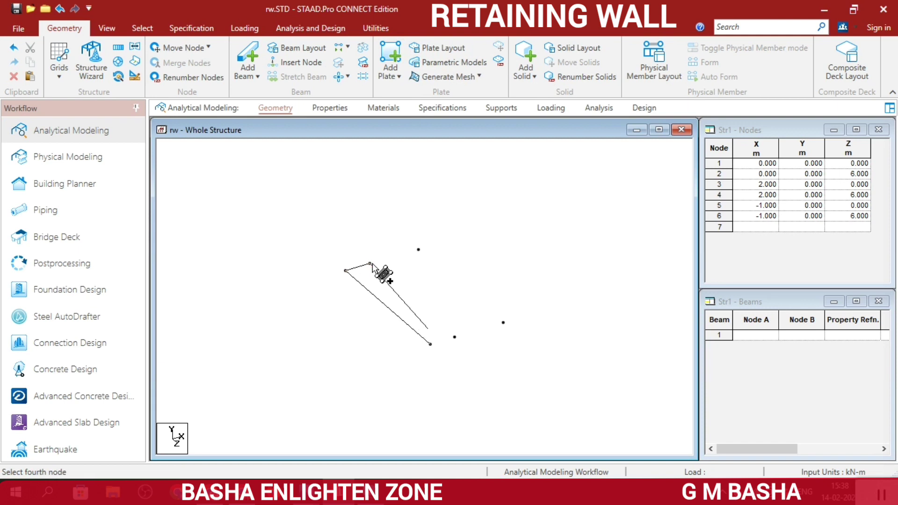
{"action": "left_click", "coordinate": [454, 337]}
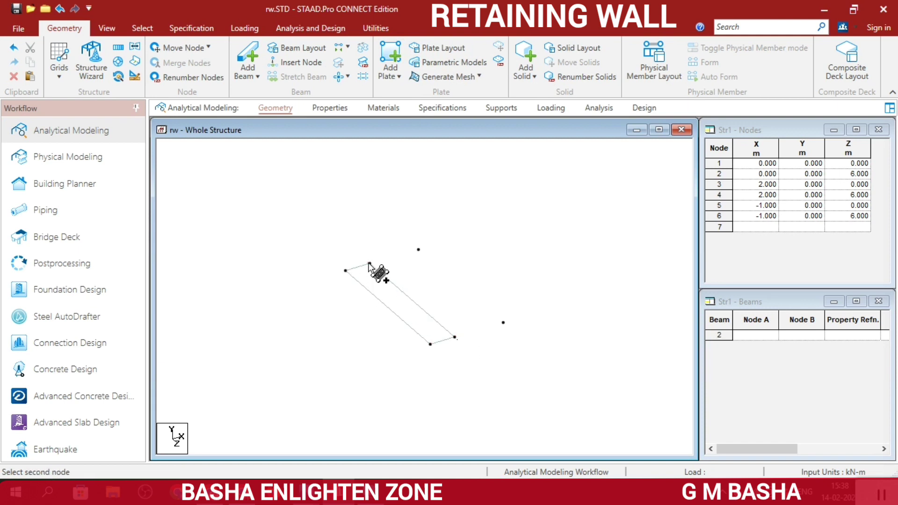
Add a four-node plate for the base slab between the node pairs at X = 0 and X = 2 m.
{"action": "left_click", "coordinate": [418, 250]}
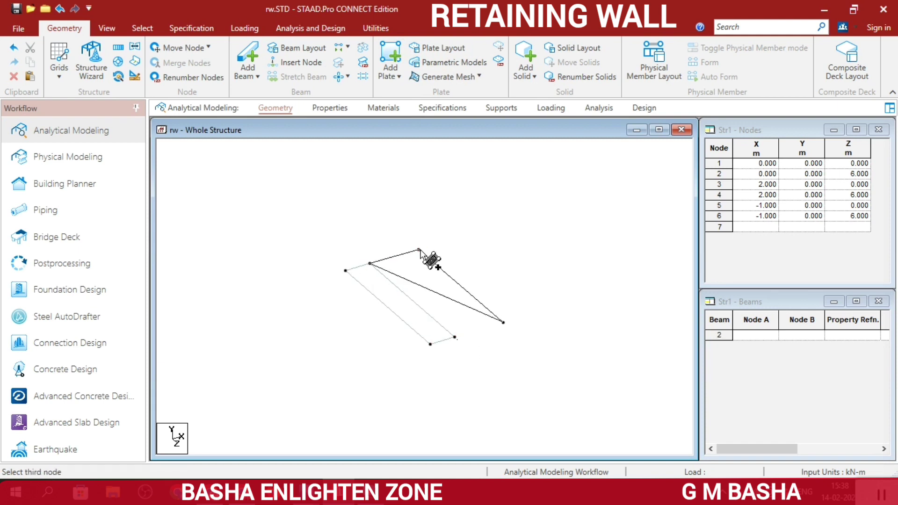
{"action": "left_click", "coordinate": [503, 323]}
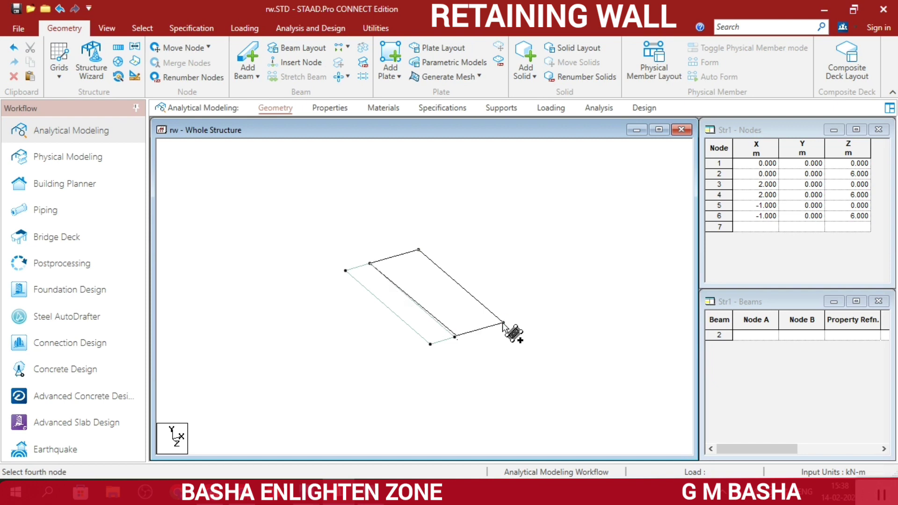
{"action": "left_click", "coordinate": [454, 336]}
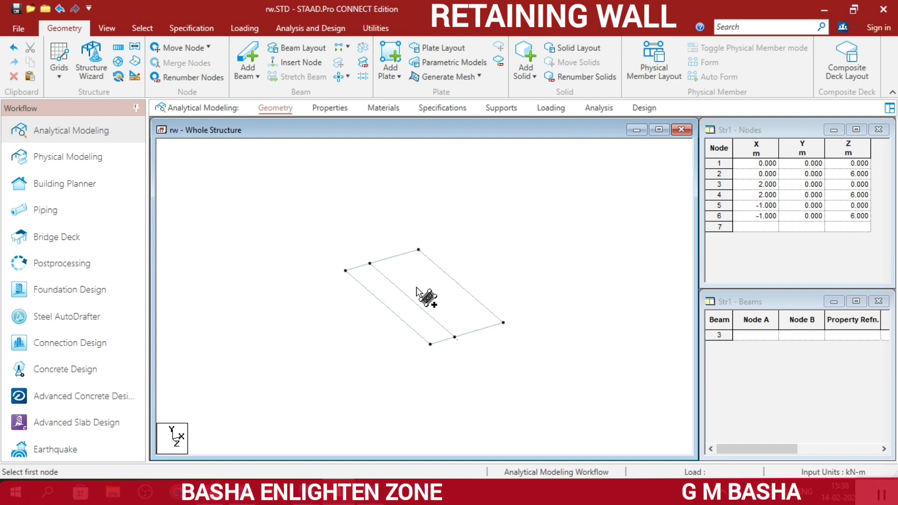
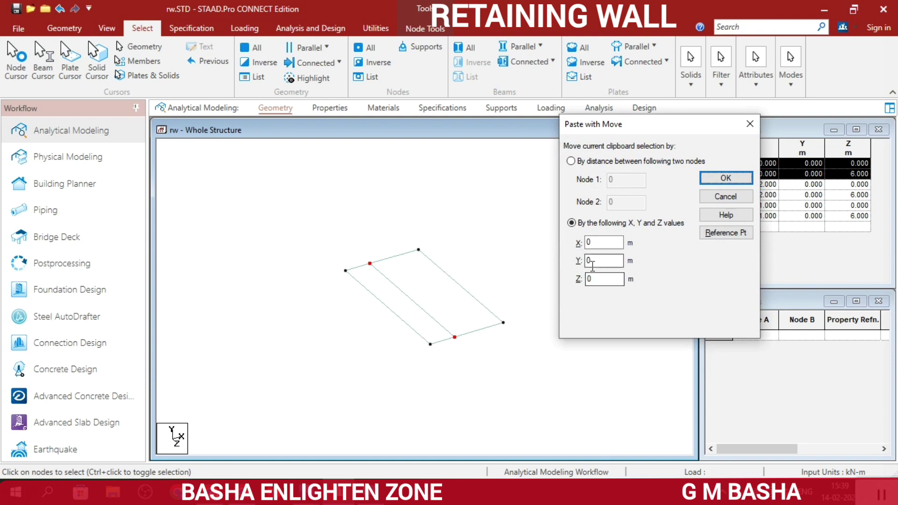
Paste a copy of the two X = 0 nodes moved 3 m in Y, and add a four-node plate for the vertical stem.
{"action": "left_click_drag", "start_coordinate": [602, 258], "coordinate": [585, 260]}
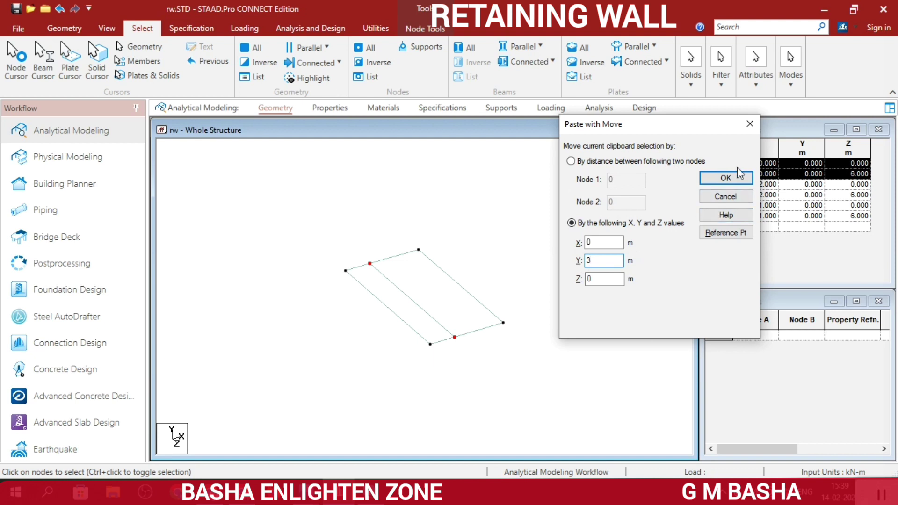
{"action": "left_click", "coordinate": [726, 178]}
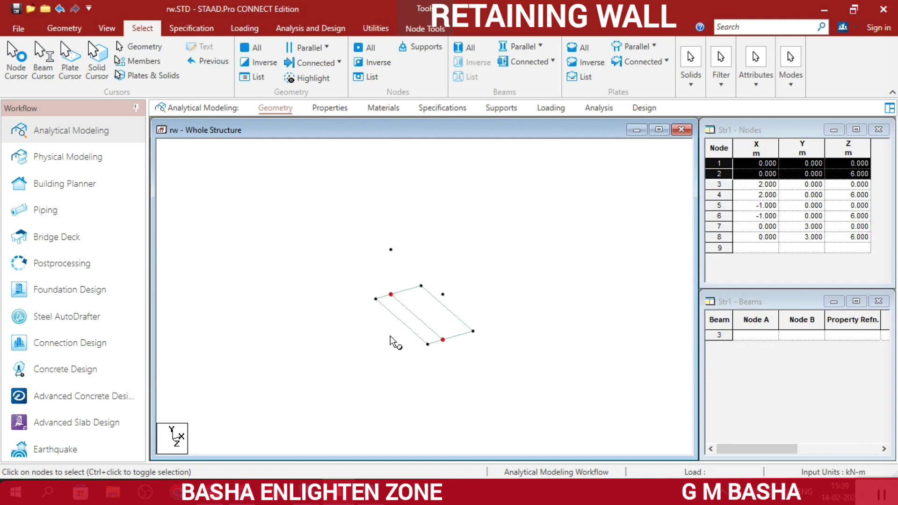
{"action": "left_click", "coordinate": [104, 25]}
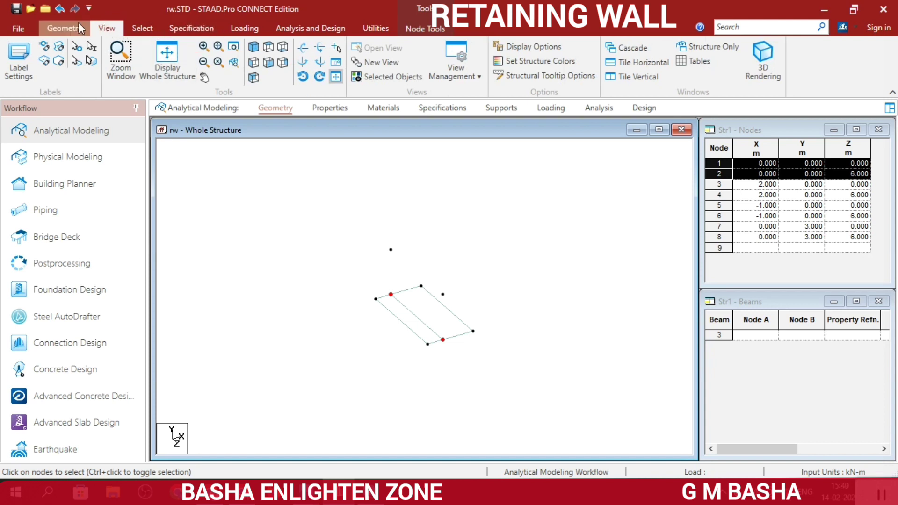
{"action": "left_click", "coordinate": [79, 28]}
{"action": "left_click", "coordinate": [391, 58]}
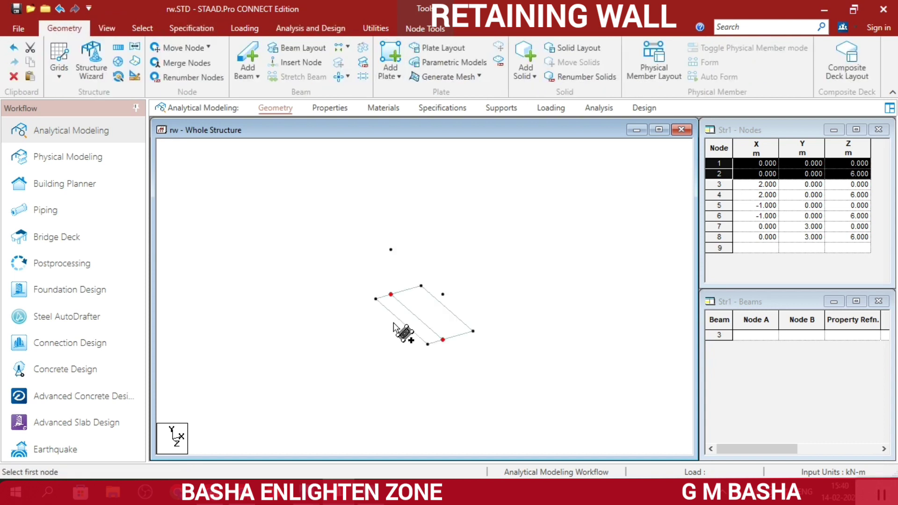
{"action": "left_click", "coordinate": [391, 294]}
{"action": "left_click", "coordinate": [391, 250]}
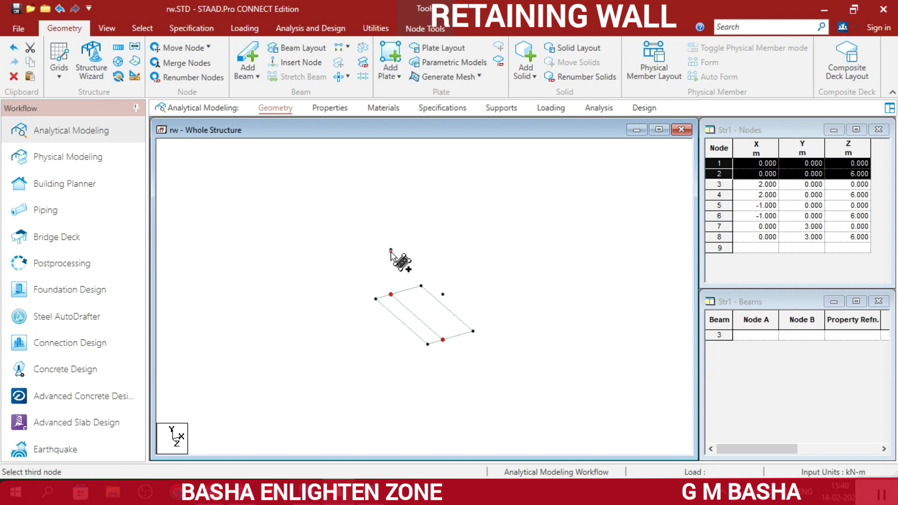
{"action": "left_click", "coordinate": [444, 295]}
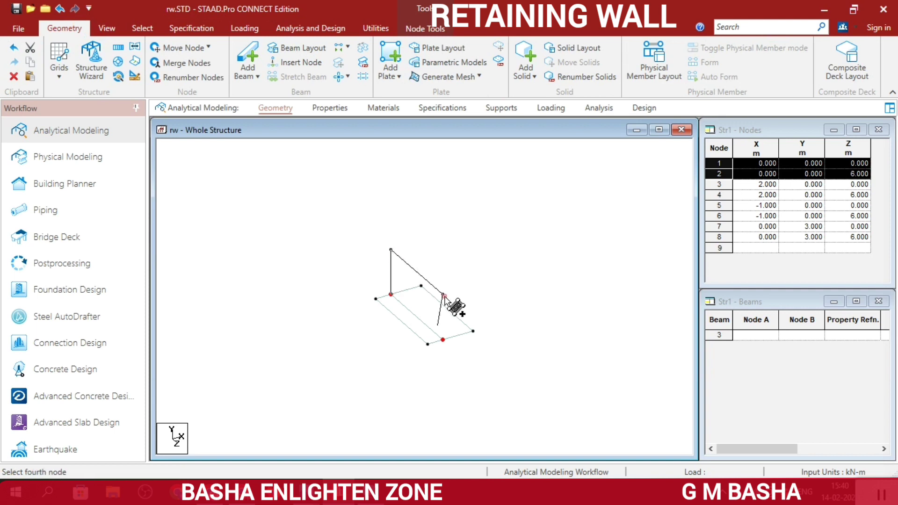
{"action": "left_click", "coordinate": [443, 340]}
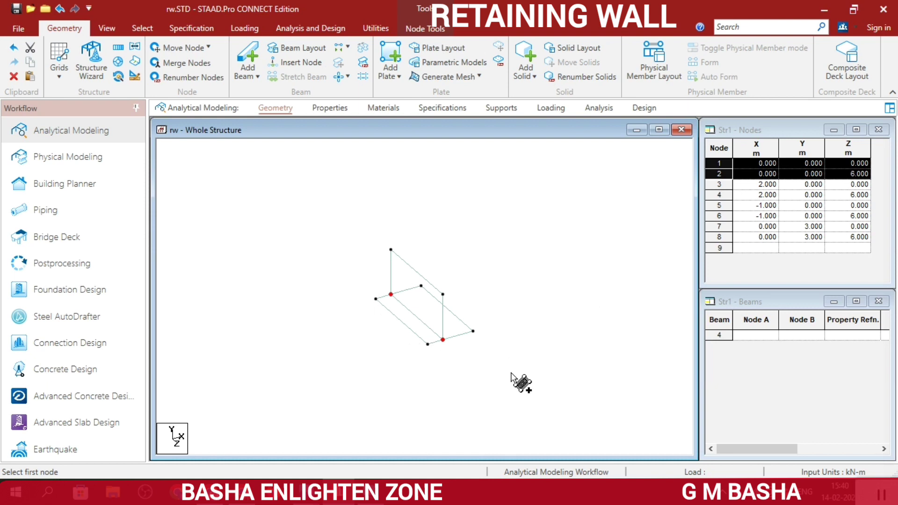
Paste another copy of the two X = 0 base nodes moved -1 m in Y.
{"action": "key", "text": "ctrl+v"}
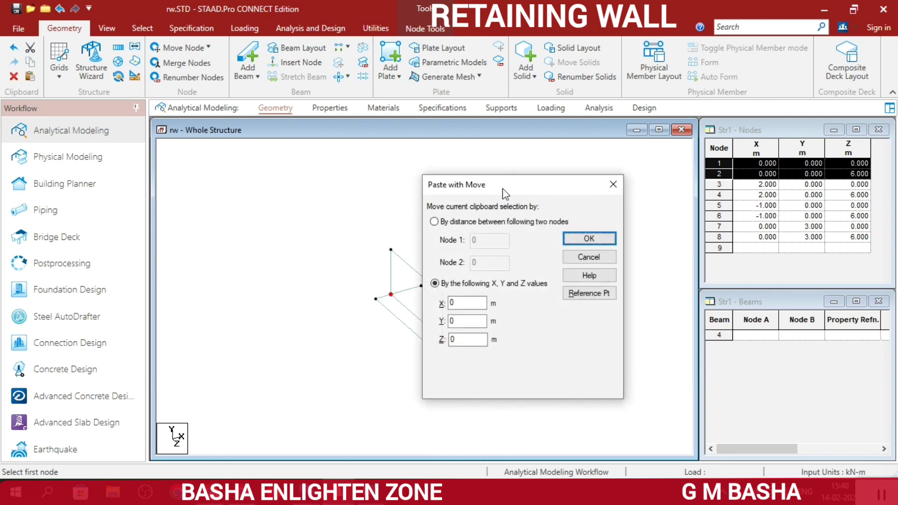
{"action": "left_click_drag", "start_coordinate": [503, 192], "coordinate": [620, 168]}
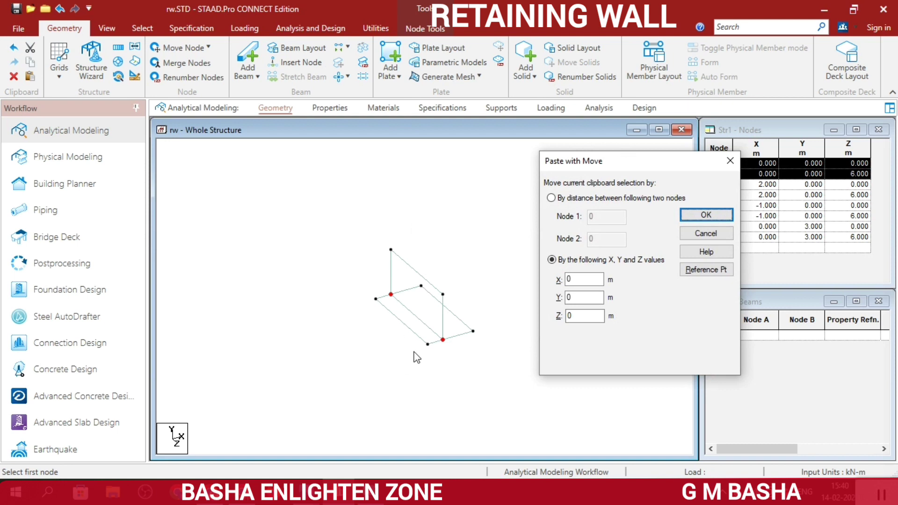
{"action": "double_click", "coordinate": [570, 298]}
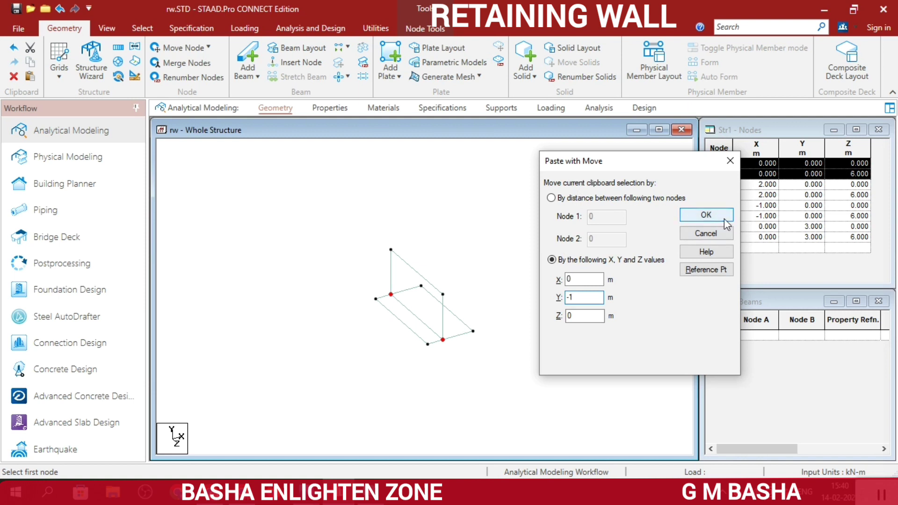
{"action": "left_click", "coordinate": [706, 215]}
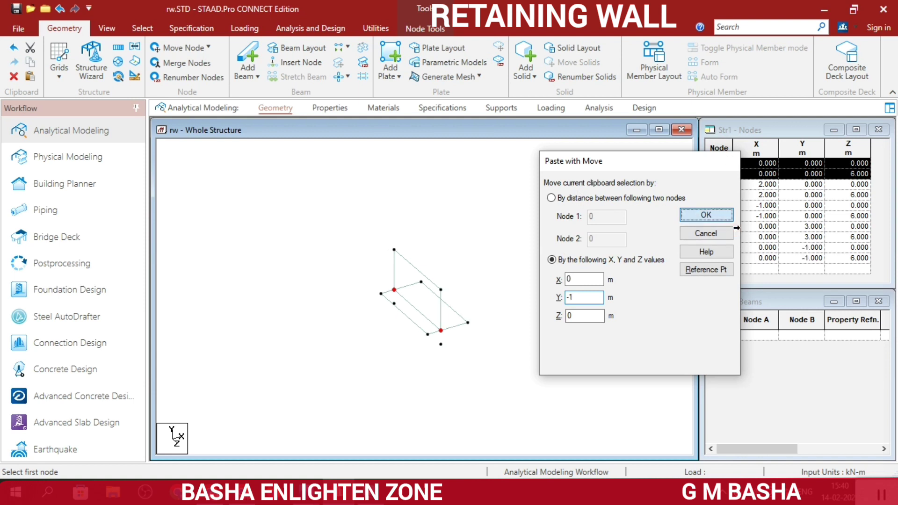
Add a four-node vertical plate below the base slab between the node pairs at Y = -1 m and Y = 0.
{"action": "left_click", "coordinate": [394, 303]}
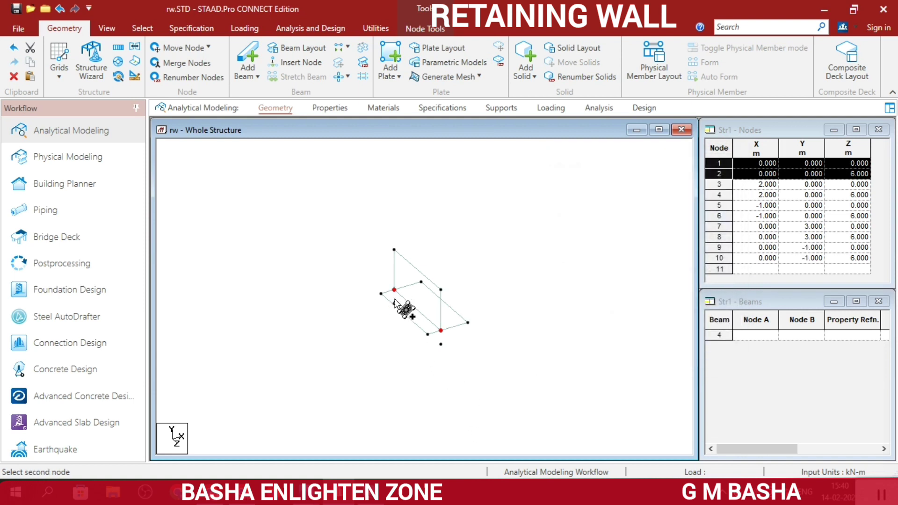
{"action": "left_click", "coordinate": [394, 290]}
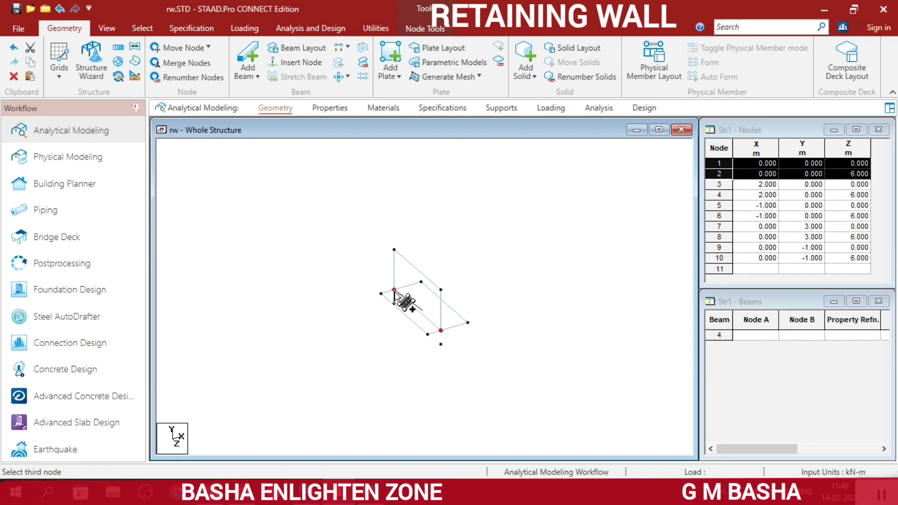
{"action": "left_click", "coordinate": [440, 331]}
{"action": "left_click", "coordinate": [440, 345]}
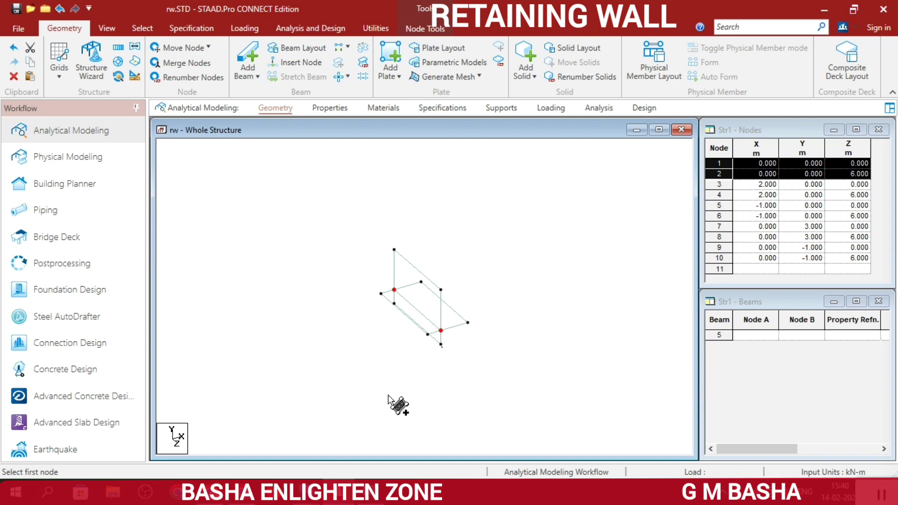
{"action": "scroll", "coordinate": [439, 365], "scroll_direction": "up", "scroll_amount": 4}
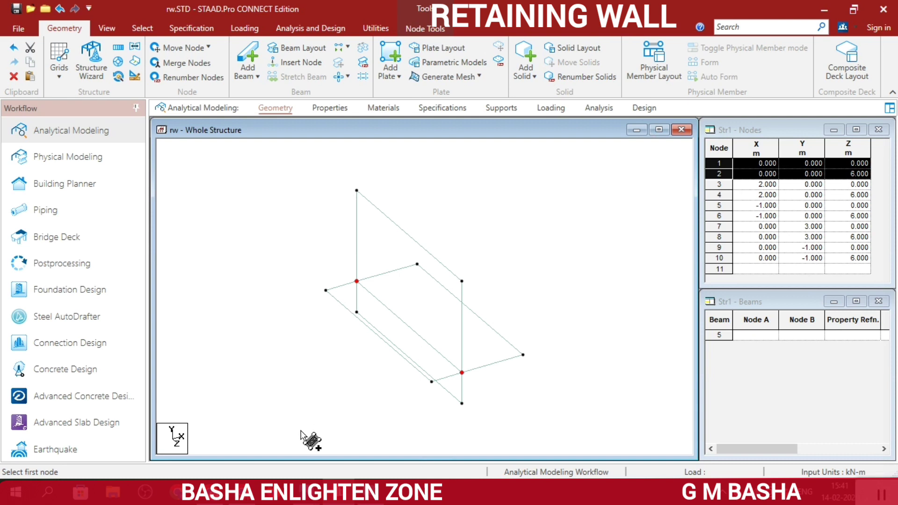
{"action": "scroll", "coordinate": [288, 360], "scroll_direction": "down", "scroll_amount": 1}
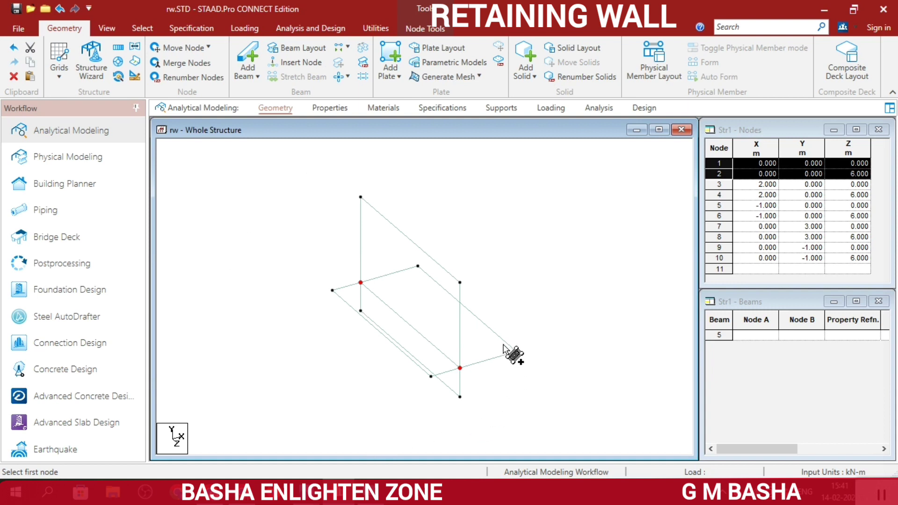
Create a fixed support definition and clear the node selection.
{"action": "left_click", "coordinate": [509, 108]}
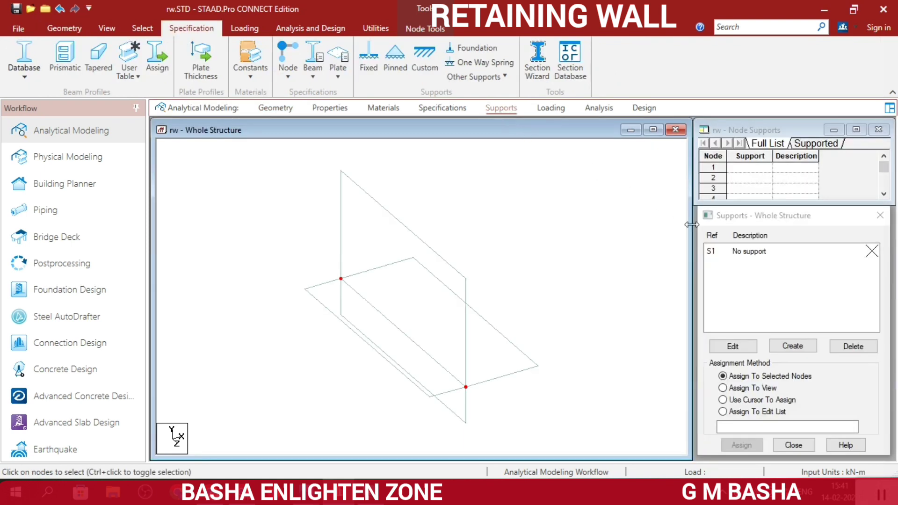
{"action": "left_click", "coordinate": [790, 347]}
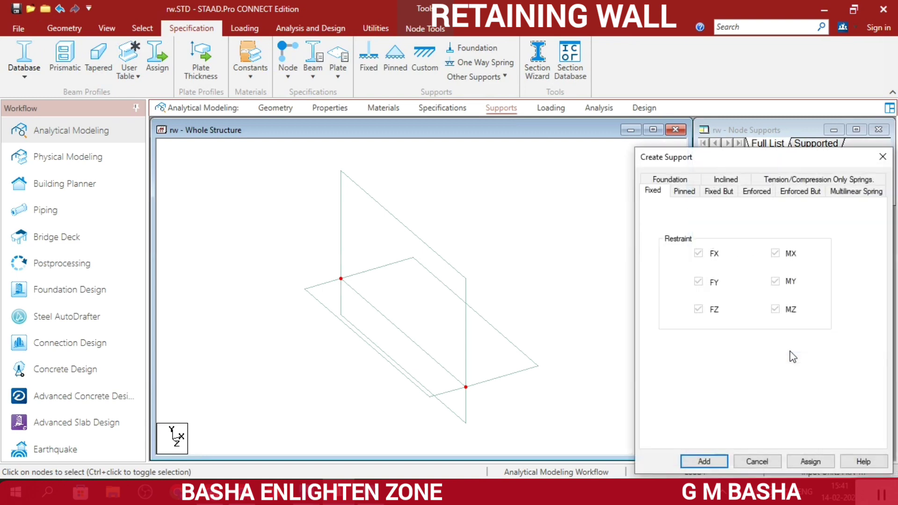
{"action": "left_click", "coordinate": [702, 461]}
{"action": "left_click", "coordinate": [498, 259]}
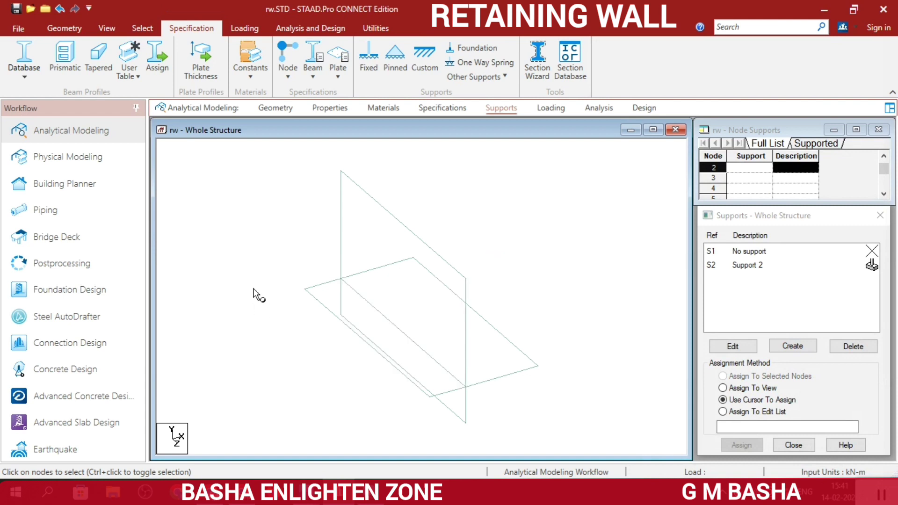
Select all base slab nodes and the two nodes at Y = -1 m, and assign the fixed support to them.
{"action": "left_click", "coordinate": [747, 266]}
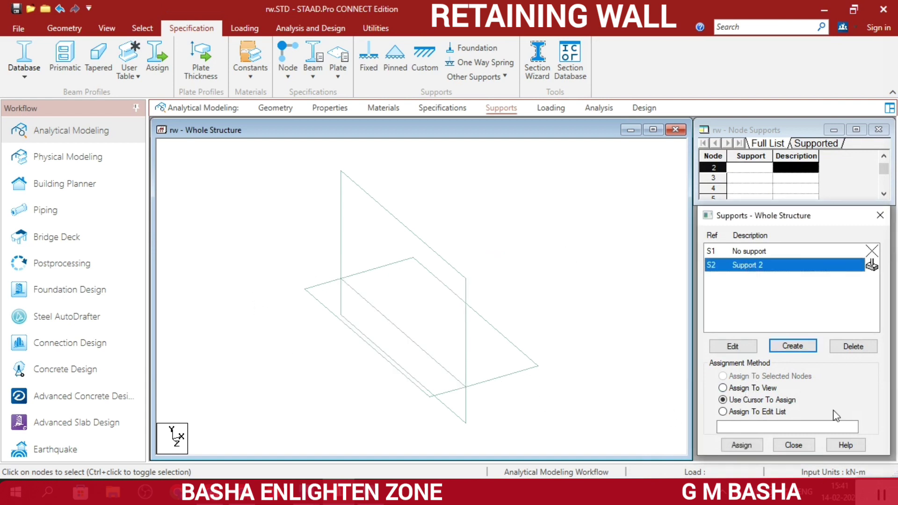
{"action": "left_click", "coordinate": [281, 287]}
{"action": "left_click_drag", "start_coordinate": [412, 407], "coordinate": [452, 441]}
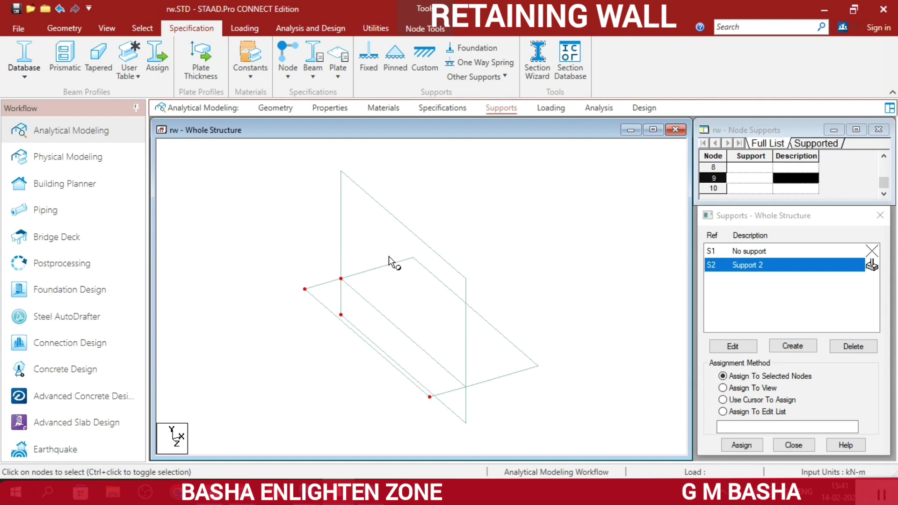
{"action": "left_click_drag", "start_coordinate": [389, 257], "coordinate": [427, 285], "text": "ctrl"}
{"action": "left_click", "coordinate": [542, 395], "text": "ctrl"}
{"action": "left_click_drag", "start_coordinate": [457, 359], "coordinate": [481, 431], "text": "ctrl"}
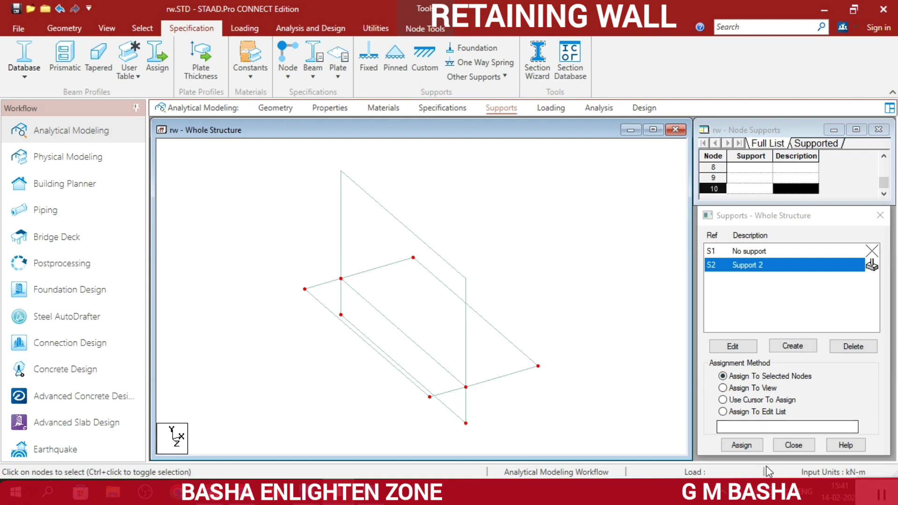
{"action": "left_click", "coordinate": [742, 442]}
{"action": "left_click", "coordinate": [742, 367]}
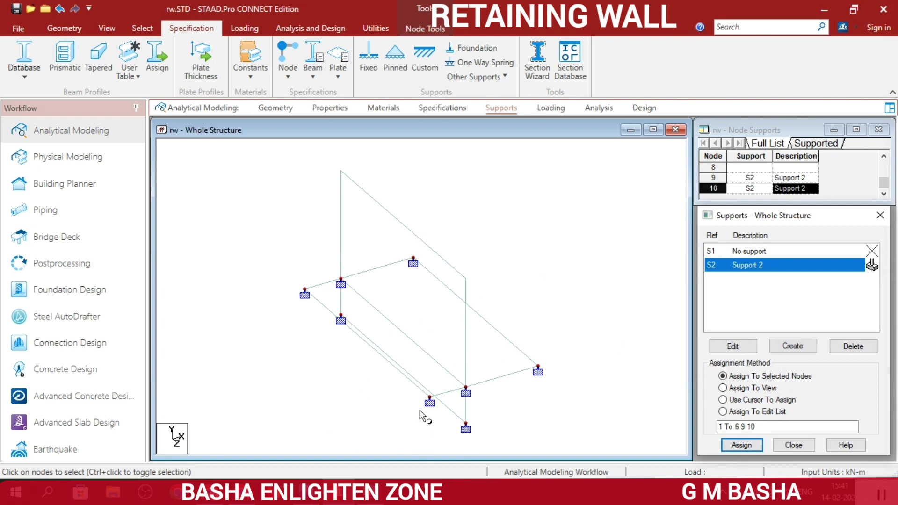
{"action": "scroll", "coordinate": [435, 350], "scroll_direction": "down", "scroll_amount": 1}
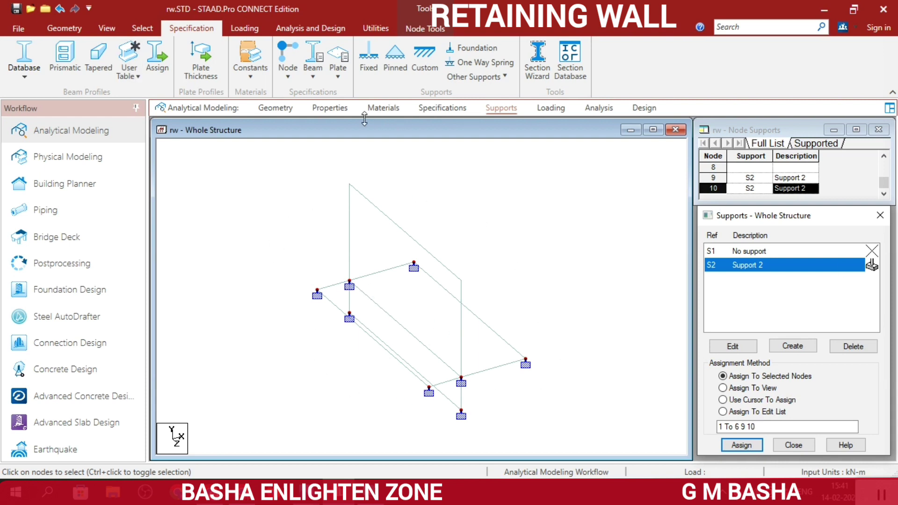
Define a concrete plate thickness property of 0.3 m at all four nodes.
{"action": "left_click", "coordinate": [329, 108]}
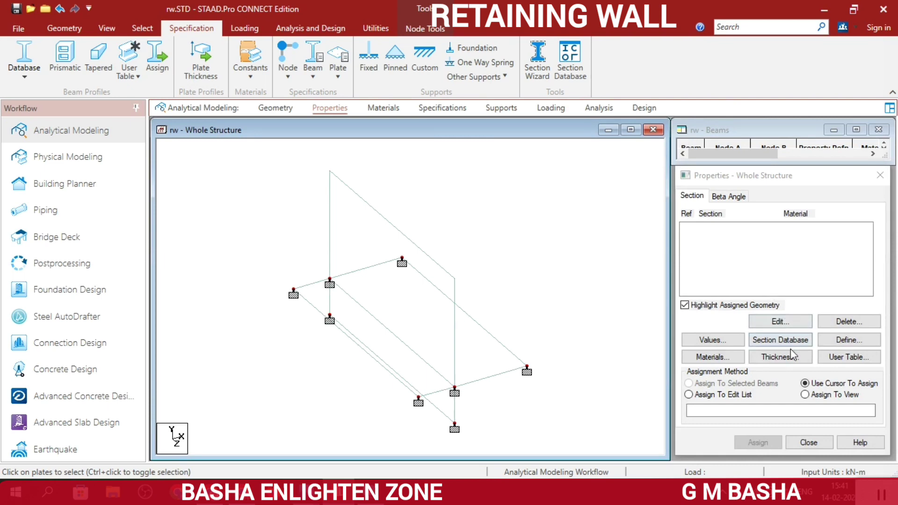
{"action": "left_click", "coordinate": [845, 343]}
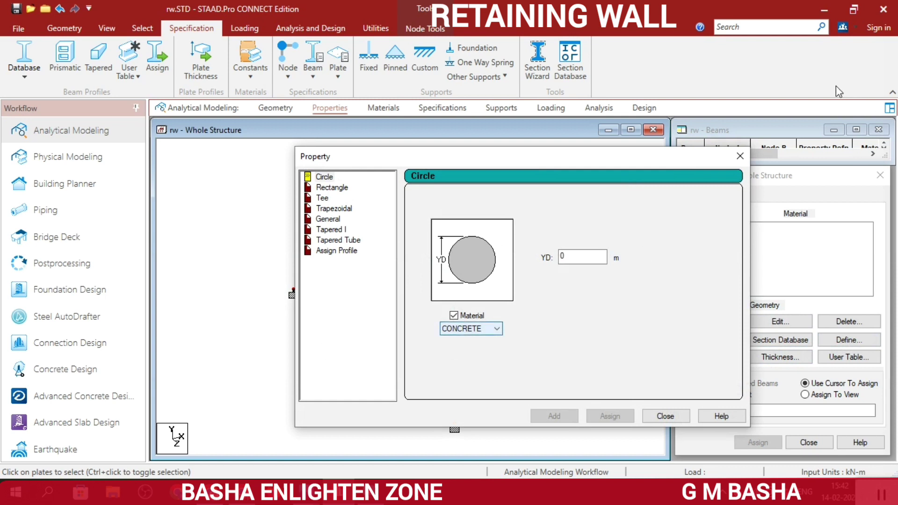
{"action": "left_click", "coordinate": [740, 156]}
{"action": "left_click", "coordinate": [793, 357]}
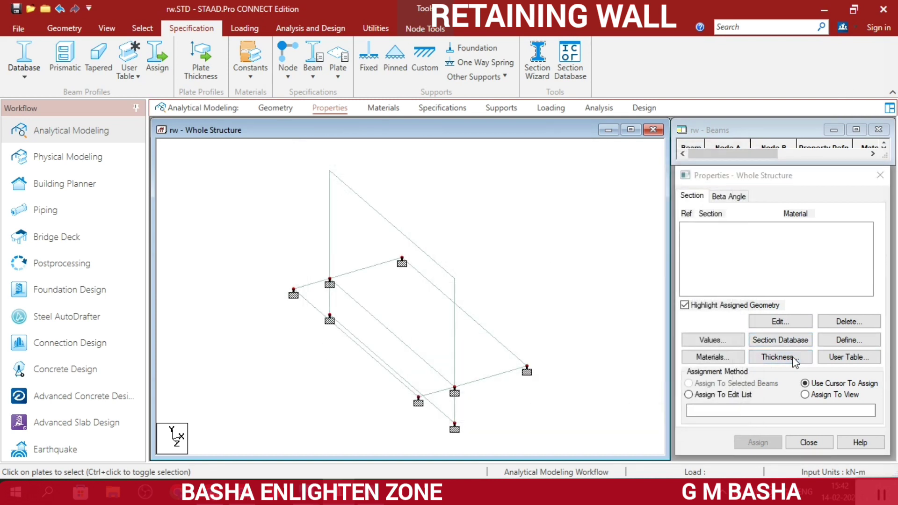
{"action": "left_click_drag", "start_coordinate": [601, 168], "coordinate": [762, 73]}
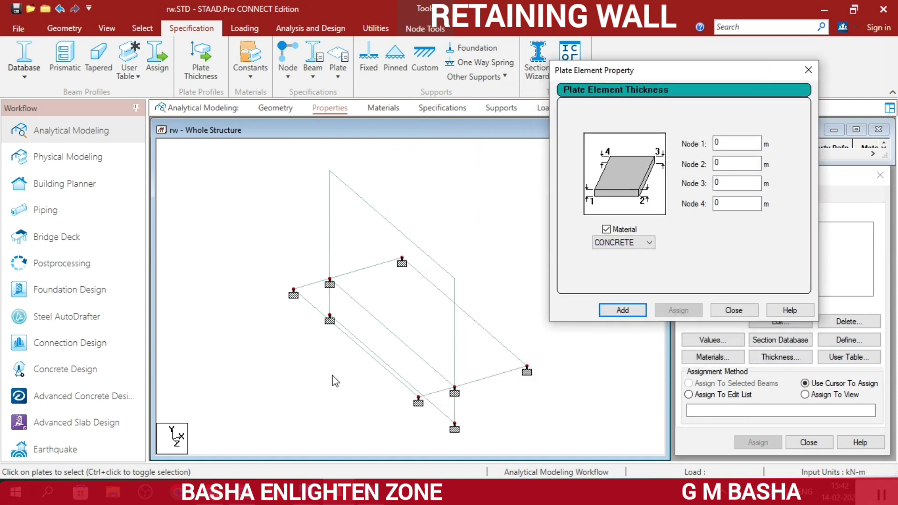
{"action": "left_click", "coordinate": [741, 143]}
{"action": "type", "text": ".3"}
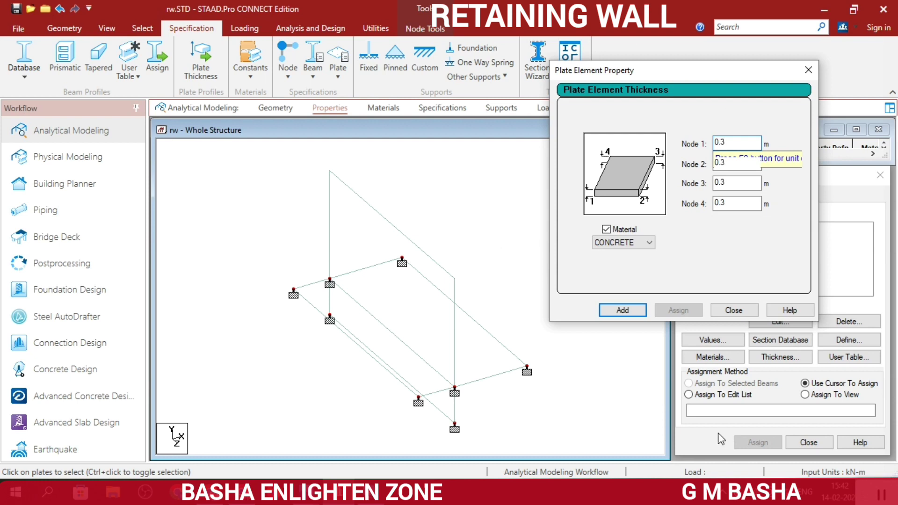
{"action": "left_click", "coordinate": [619, 311]}
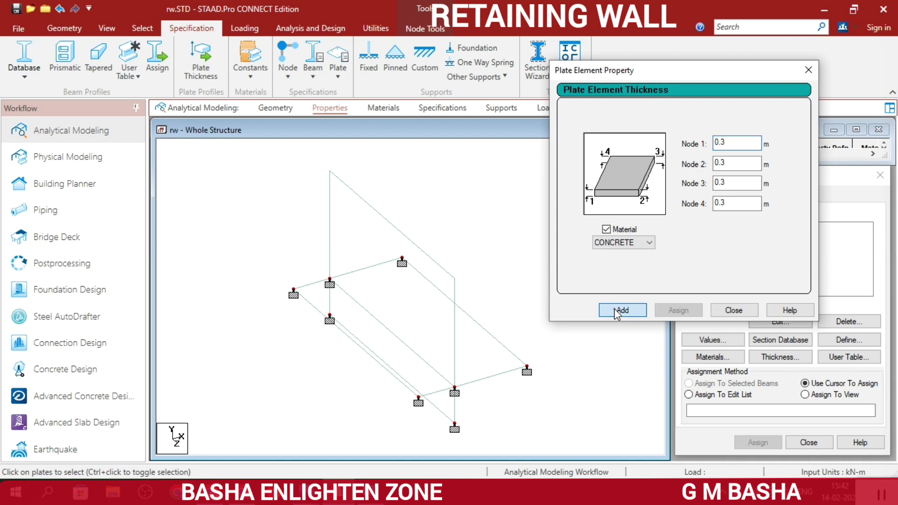
{"action": "left_click", "coordinate": [808, 71]}
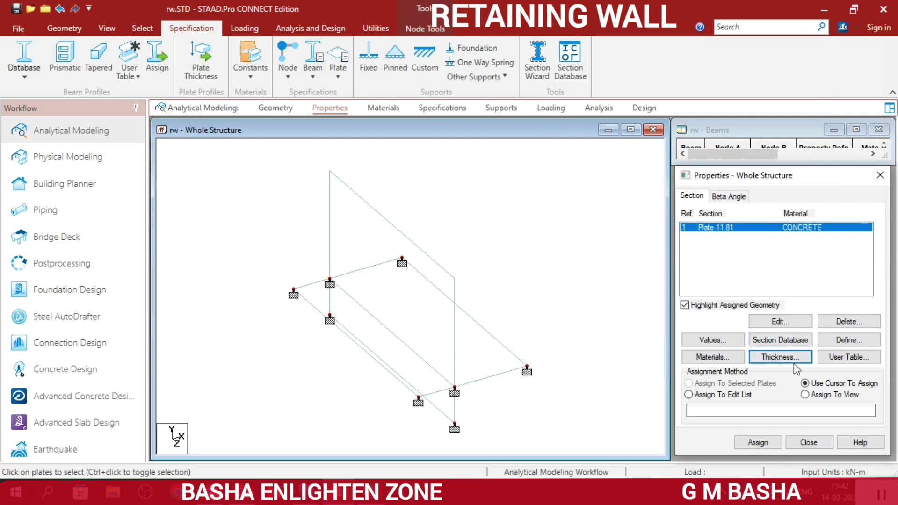
Start a new plate thickness property and consult the retaining-wall.jpg reference for the stem's taper, returning to STAAD.Pro.
{"action": "left_click", "coordinate": [771, 357]}
{"action": "left_click", "coordinate": [573, 240]}
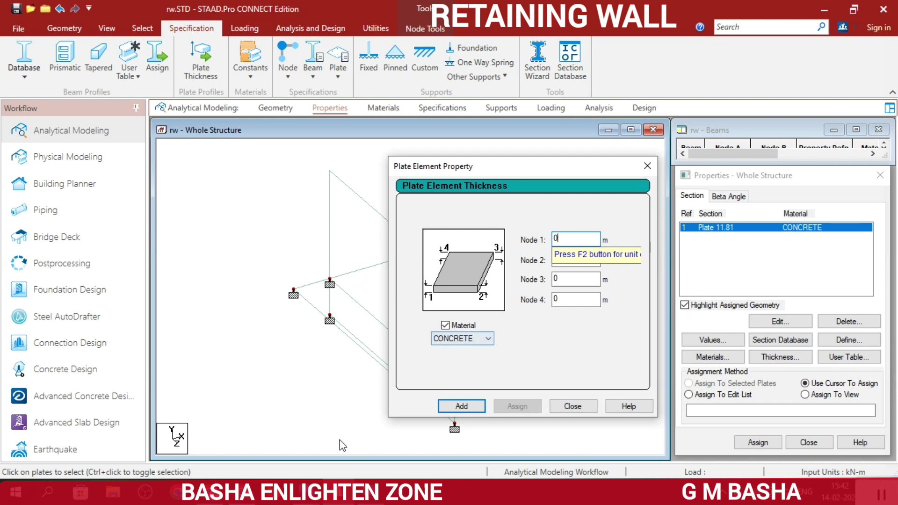
{"action": "mouse_move", "coordinate": [307, 492]}
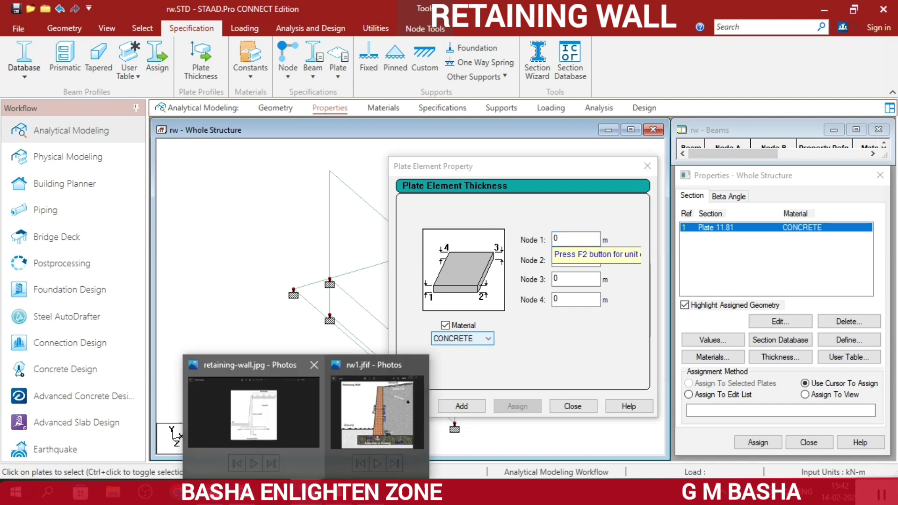
{"action": "left_click", "coordinate": [283, 425]}
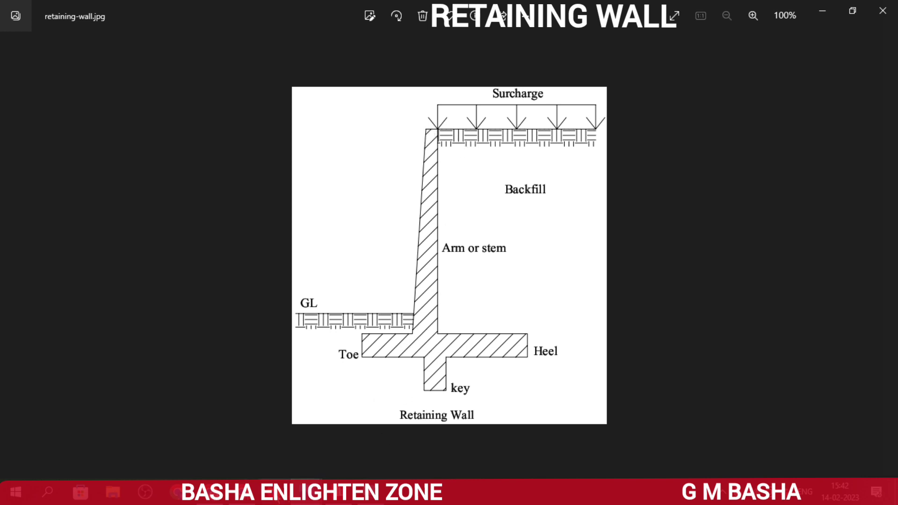
{"action": "key", "text": "alt+Tab"}
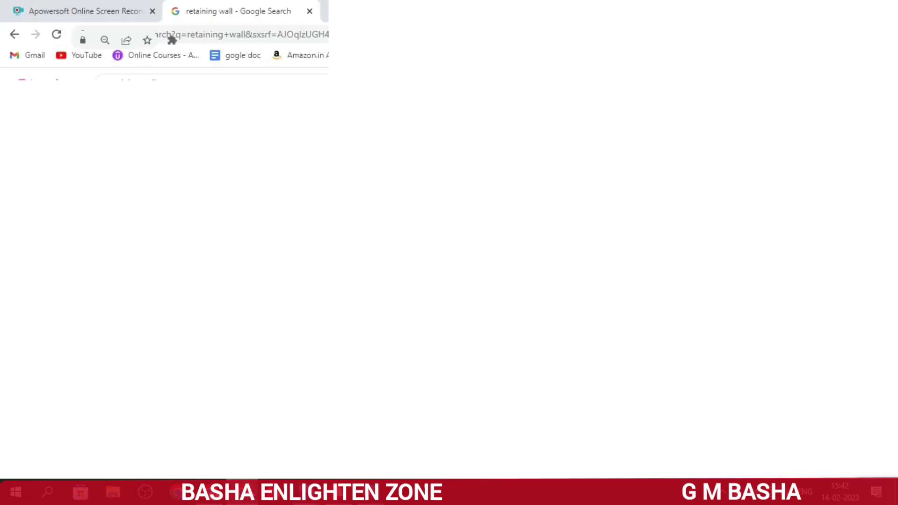
{"action": "key", "text": "alt+Tab"}
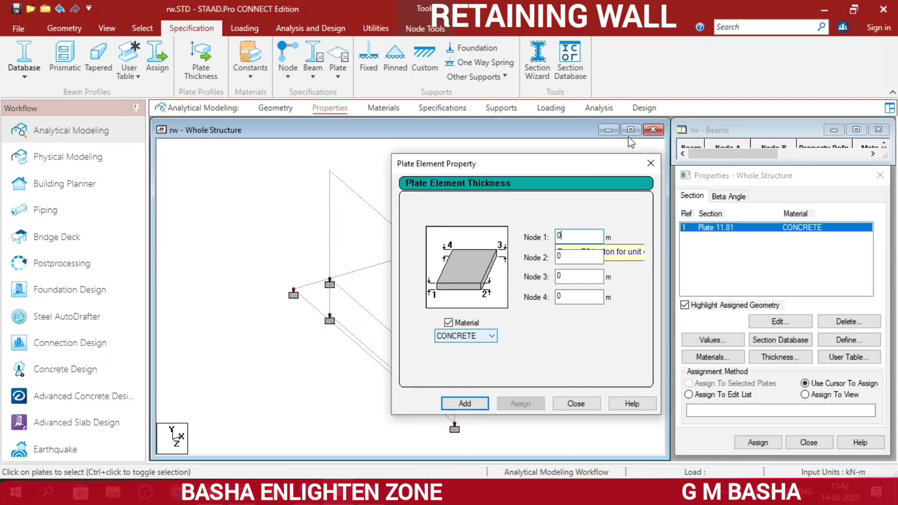
Define a variable concrete plate thickness of 0.5 m at nodes 1 and 2 and 0.3 m at nodes 3 and 4.
{"action": "left_click_drag", "start_coordinate": [593, 163], "coordinate": [768, 66]}
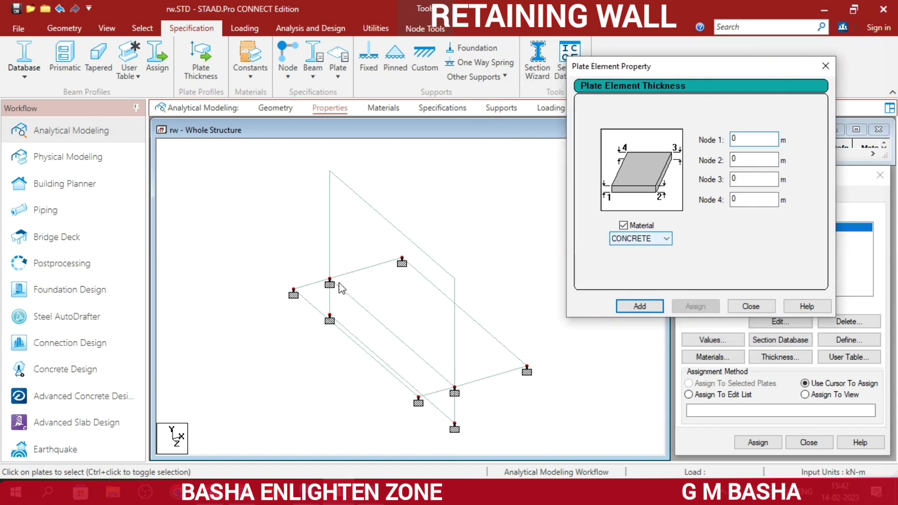
{"action": "type", "text": ".5"}
{"action": "left_click", "coordinate": [745, 179]}
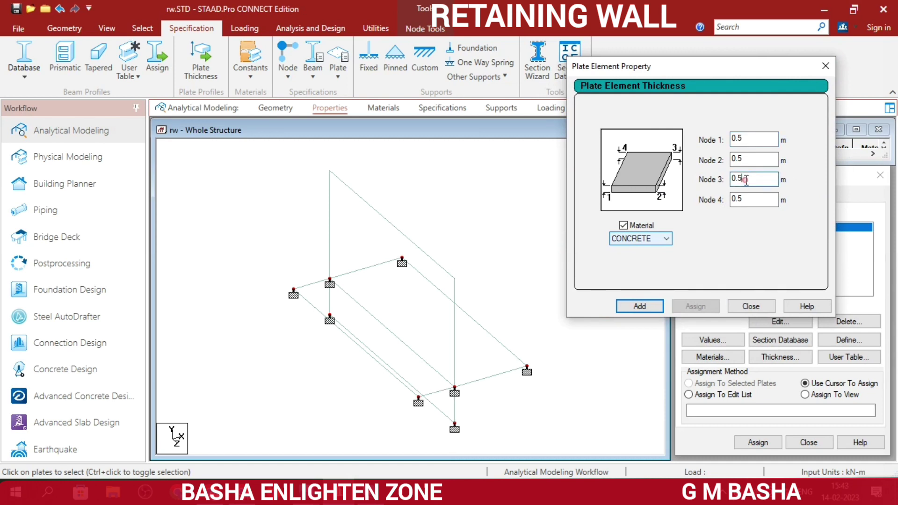
{"action": "key", "text": "BackSpace"}
{"action": "left_click", "coordinate": [749, 197]}
{"action": "key", "text": "BackSpace"}
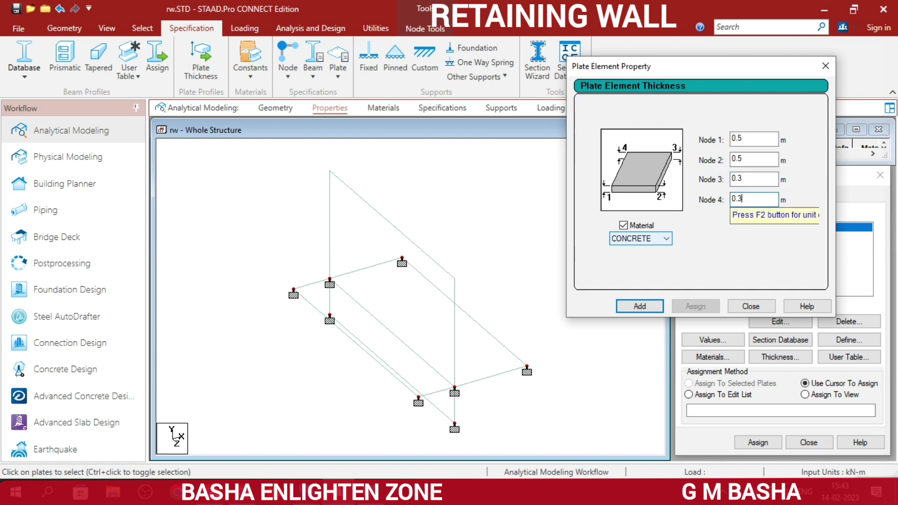
{"action": "type", "text": "3"}
{"action": "left_click", "coordinate": [655, 309]}
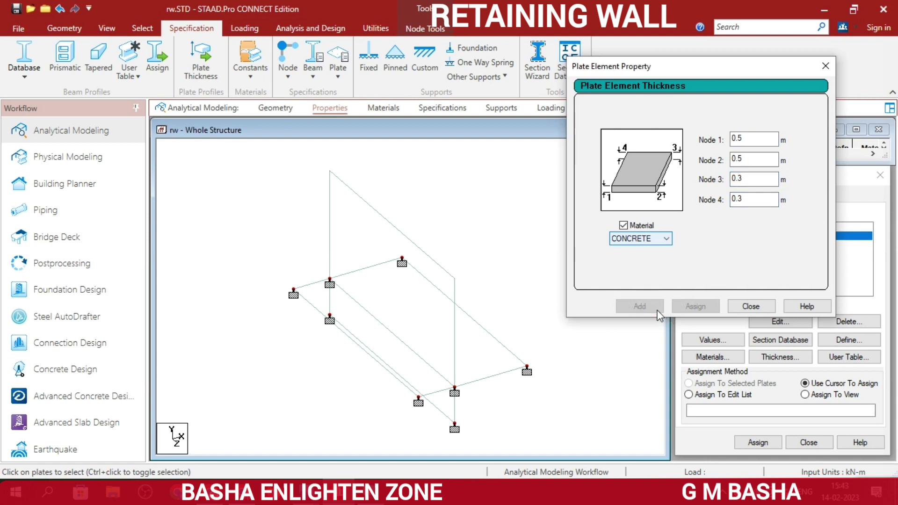
{"action": "left_click", "coordinate": [750, 306]}
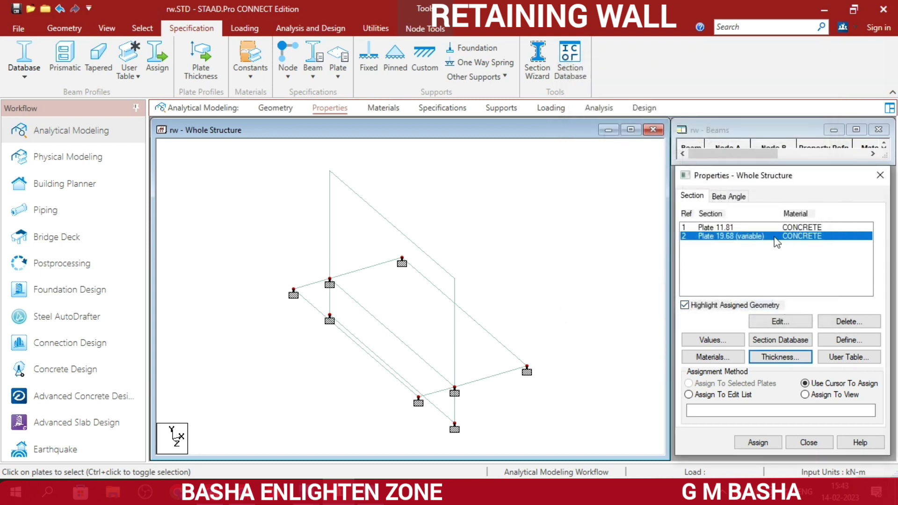
Assign the variable plate thickness to the vertical stem plate above the base slab.
{"action": "left_click", "coordinate": [353, 232]}
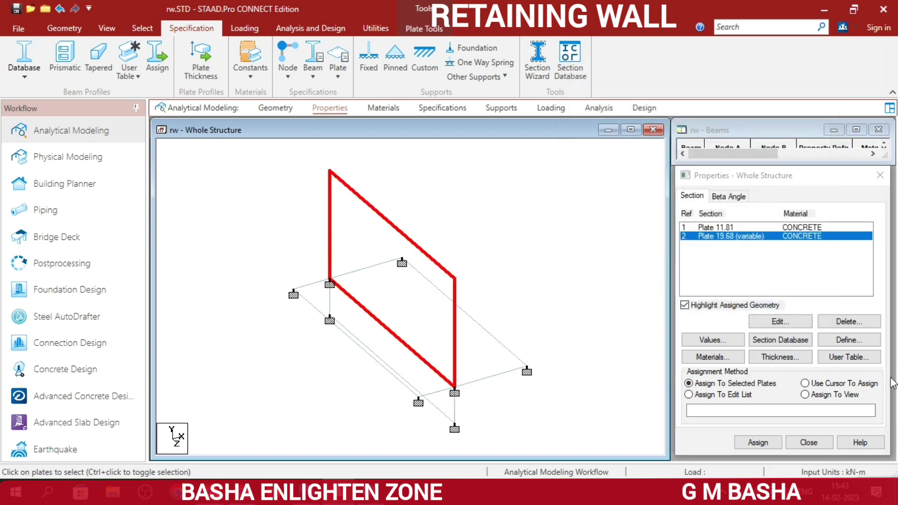
{"action": "left_click", "coordinate": [758, 442]}
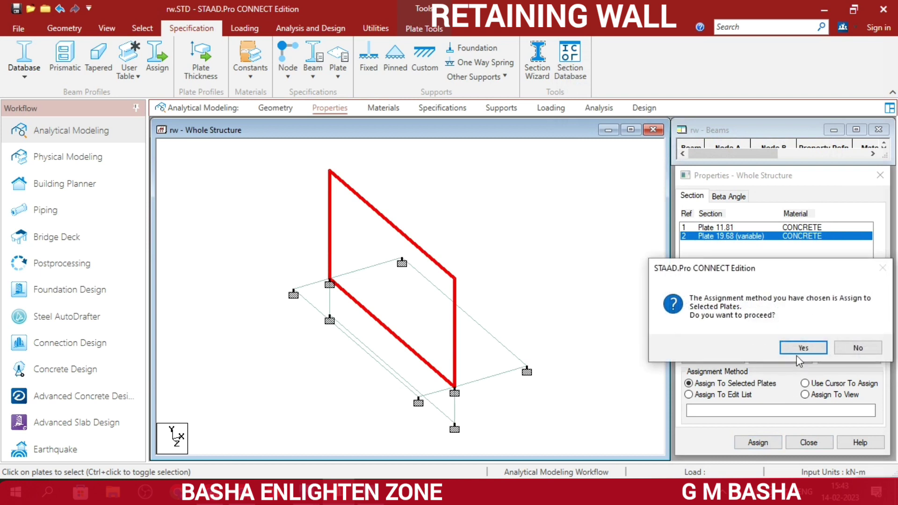
{"action": "left_click", "coordinate": [804, 348]}
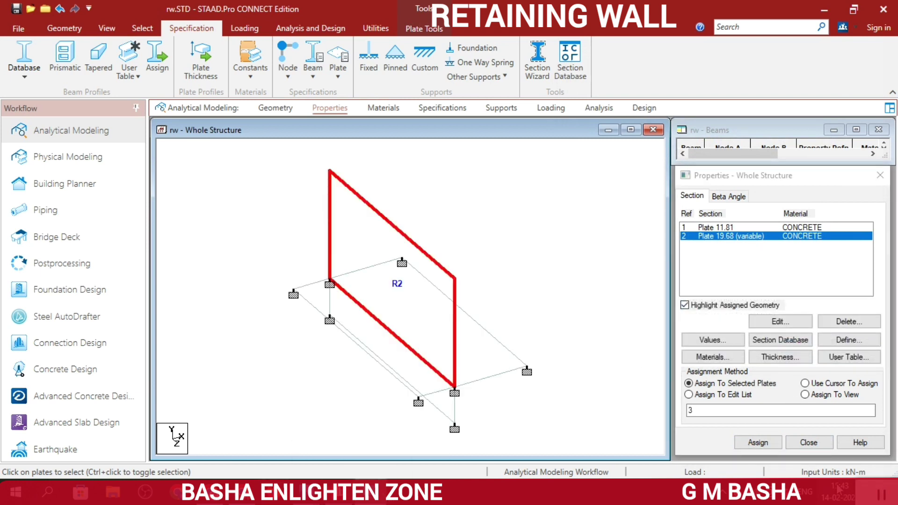
Assign the uniform 0.3 m plate thickness to both base slab plates and the lower key plate using the cursor.
{"action": "left_click", "coordinate": [702, 228]}
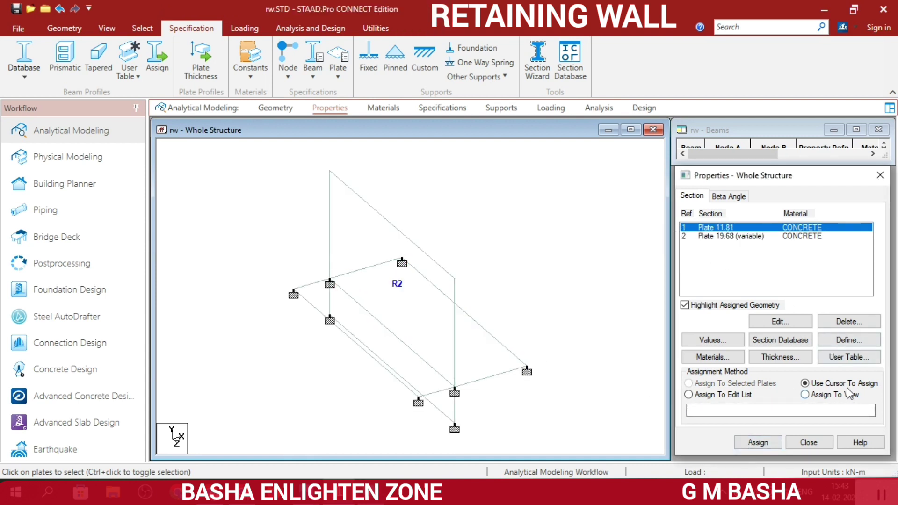
{"action": "left_click", "coordinate": [758, 442]}
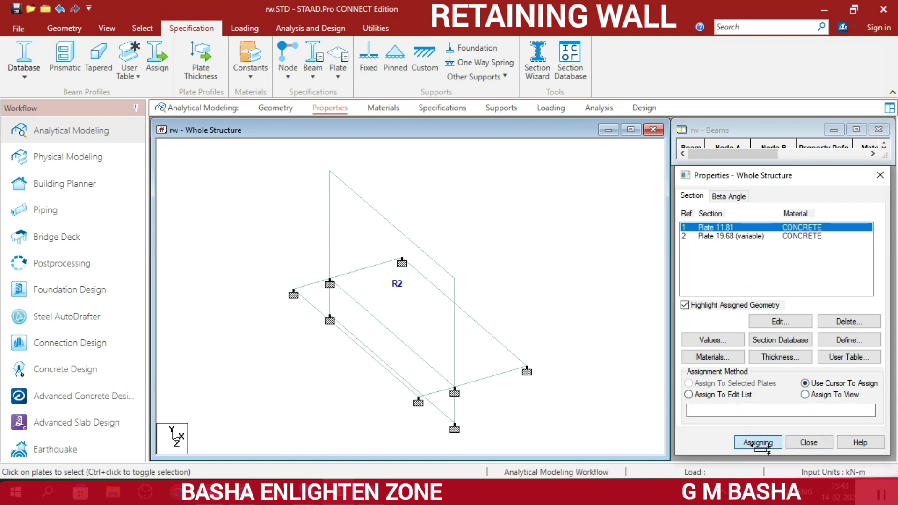
{"action": "left_click", "coordinate": [526, 370]}
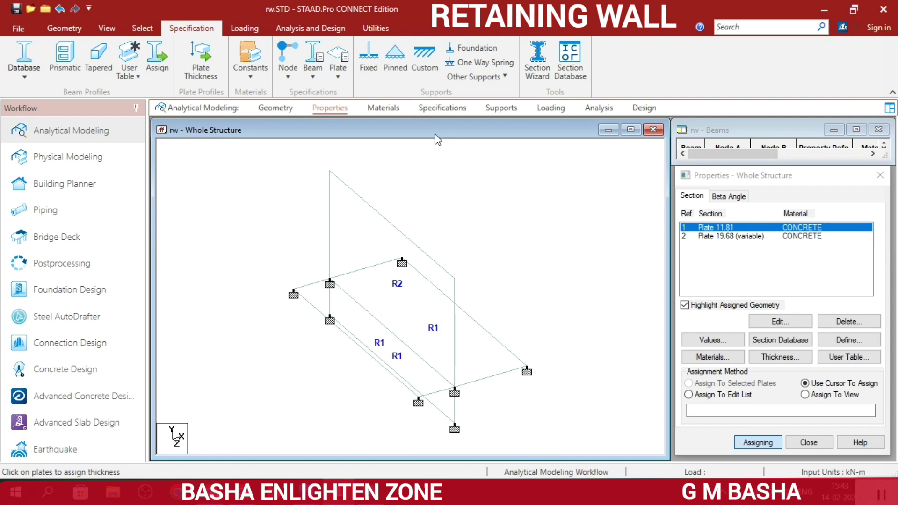
Examine the wall's plate thicknesses and stem taper in a 3D rendering from the side, and close the rendered view.
{"action": "left_click", "coordinate": [104, 27]}
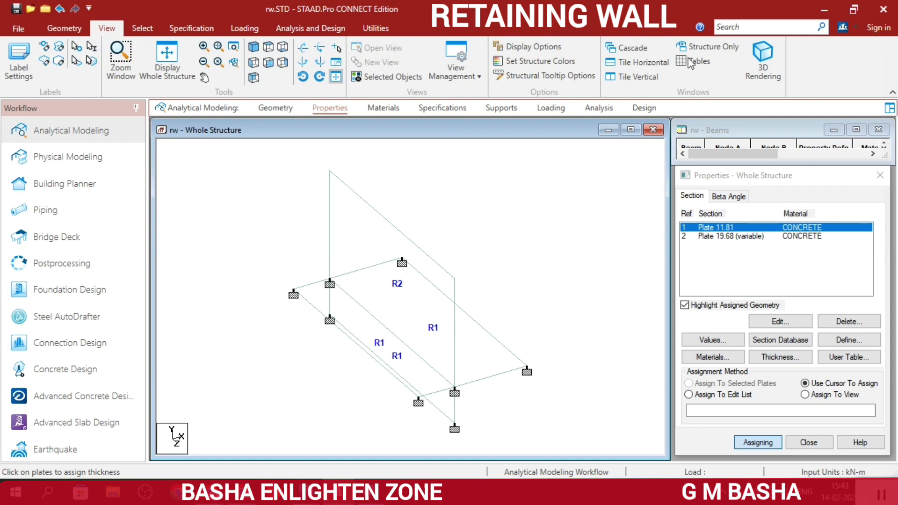
{"action": "left_click", "coordinate": [762, 67]}
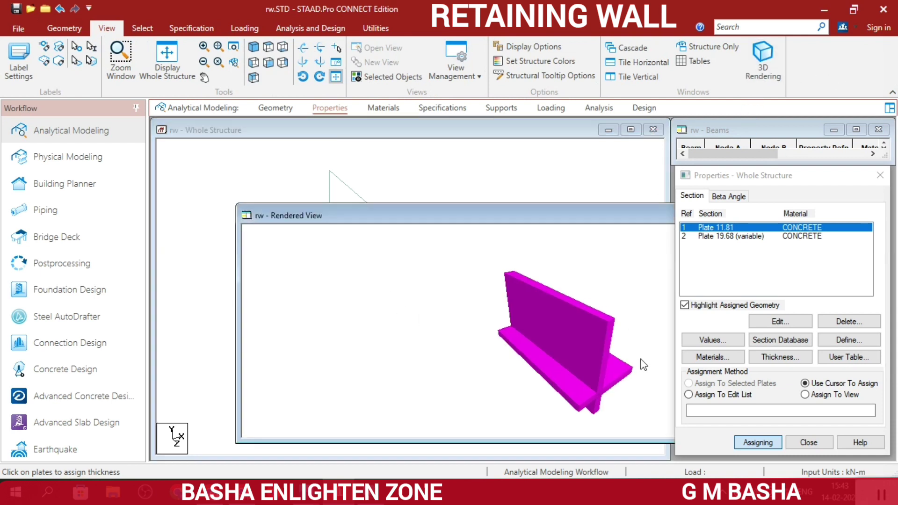
{"action": "left_click_drag", "start_coordinate": [642, 363], "coordinate": [566, 284]}
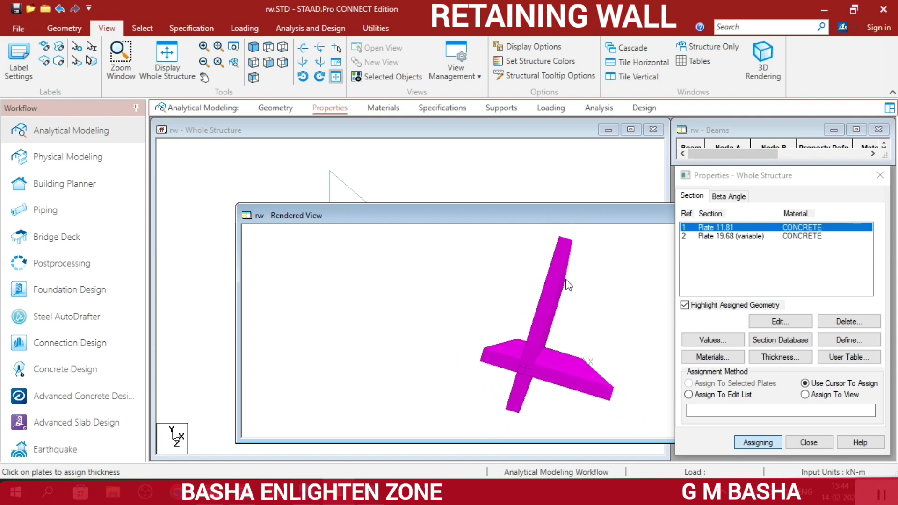
{"action": "left_click_drag", "start_coordinate": [555, 219], "coordinate": [470, 208]}
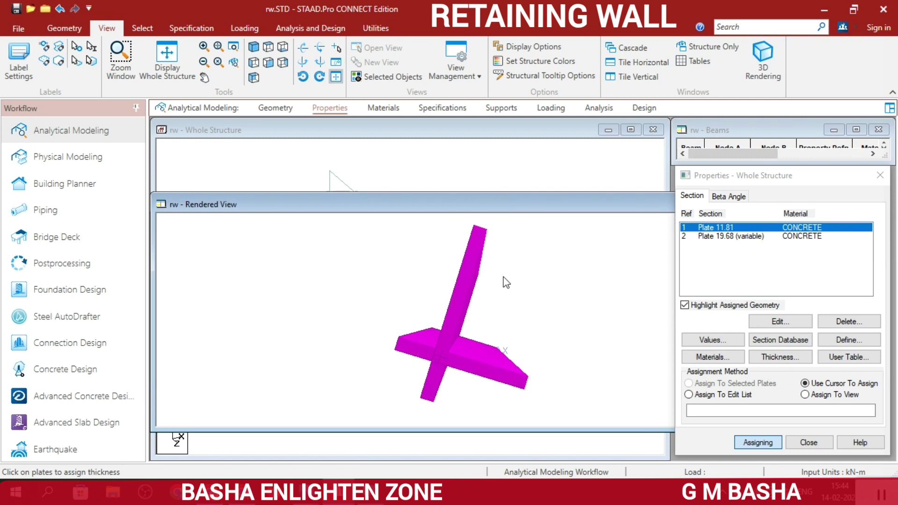
{"action": "left_click_drag", "start_coordinate": [571, 216], "coordinate": [434, 214]}
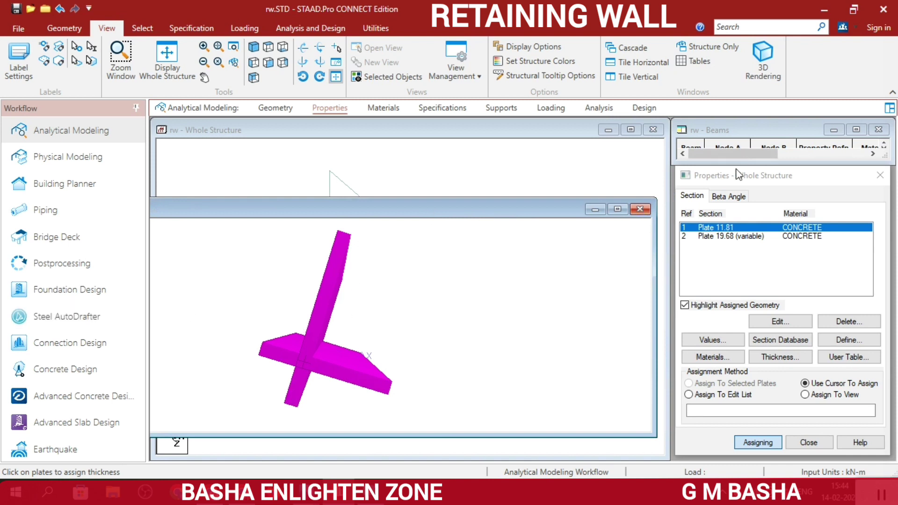
{"action": "left_click", "coordinate": [640, 209]}
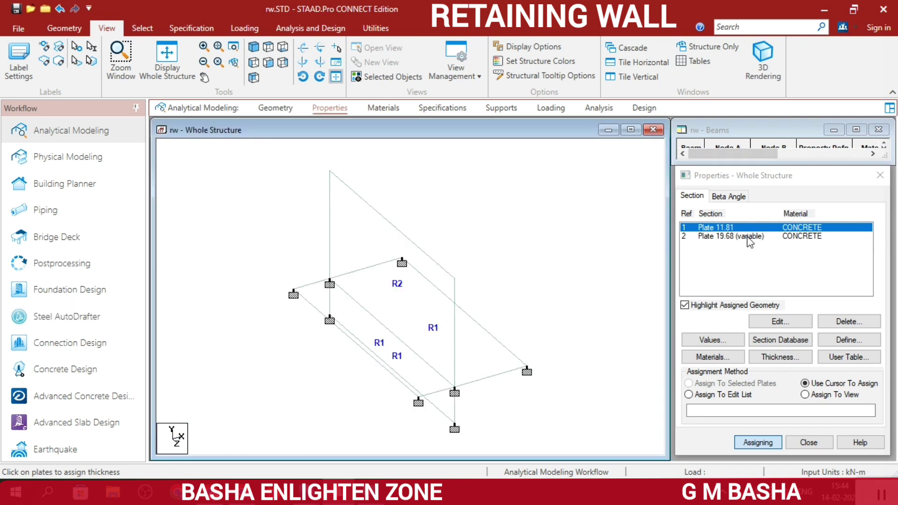
Edit the variable plate thickness to 0.5 m at nodes 1 and 4 and 0.2 m at nodes 2 and 3.
{"action": "left_click", "coordinate": [735, 237]}
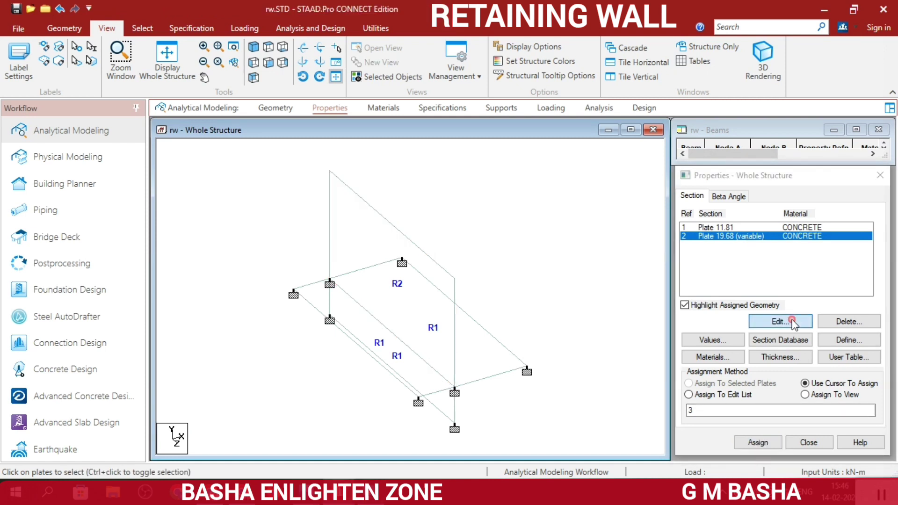
{"action": "left_click", "coordinate": [794, 323]}
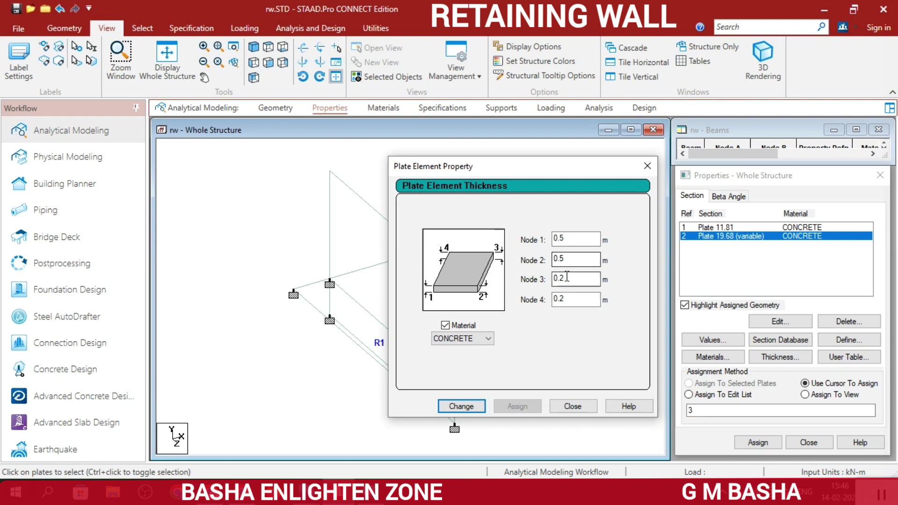
{"action": "left_click", "coordinate": [575, 300]}
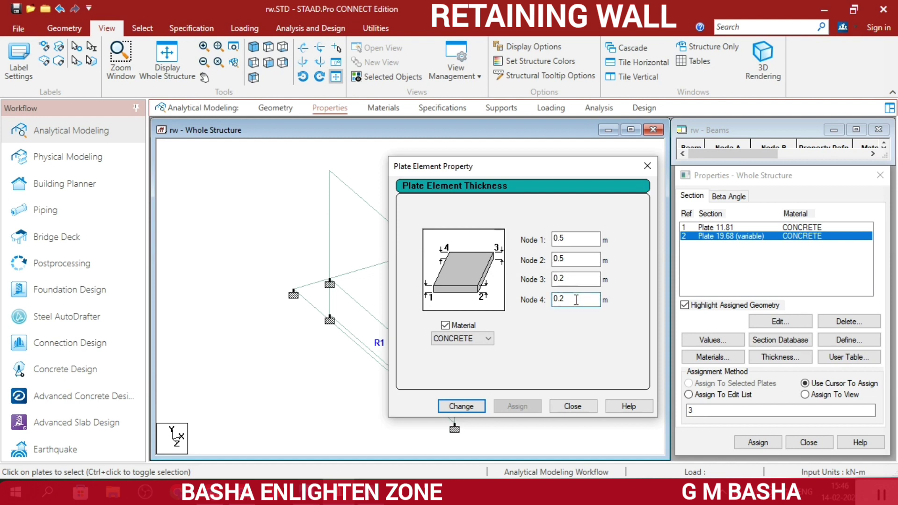
{"action": "type", "text": "5"}
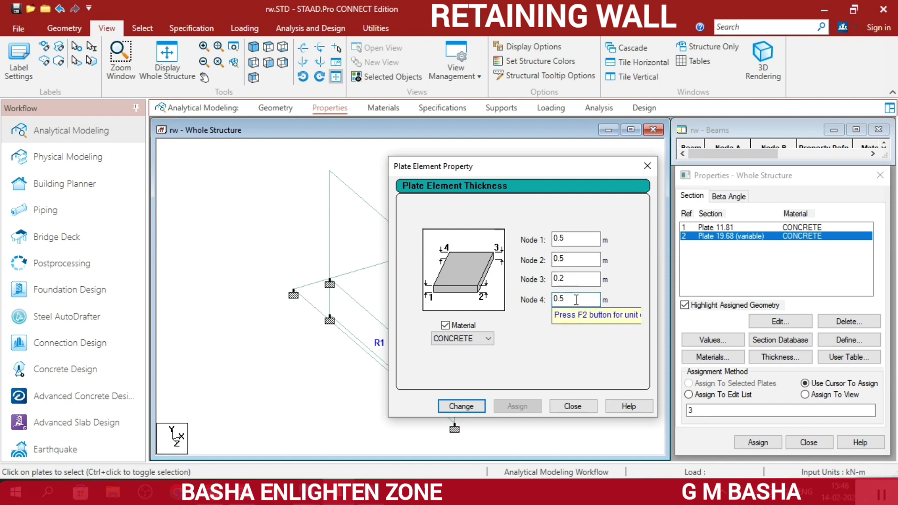
{"action": "left_click", "coordinate": [575, 260]}
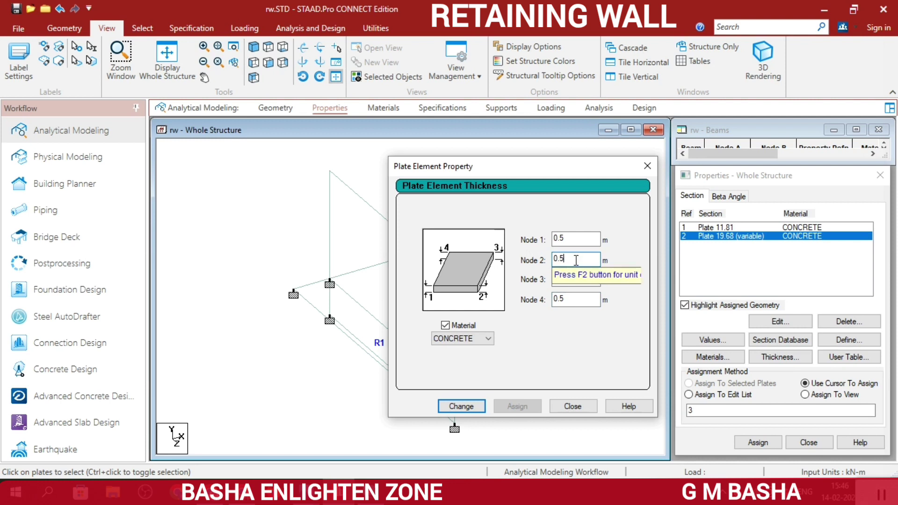
{"action": "key", "text": "Tab"}
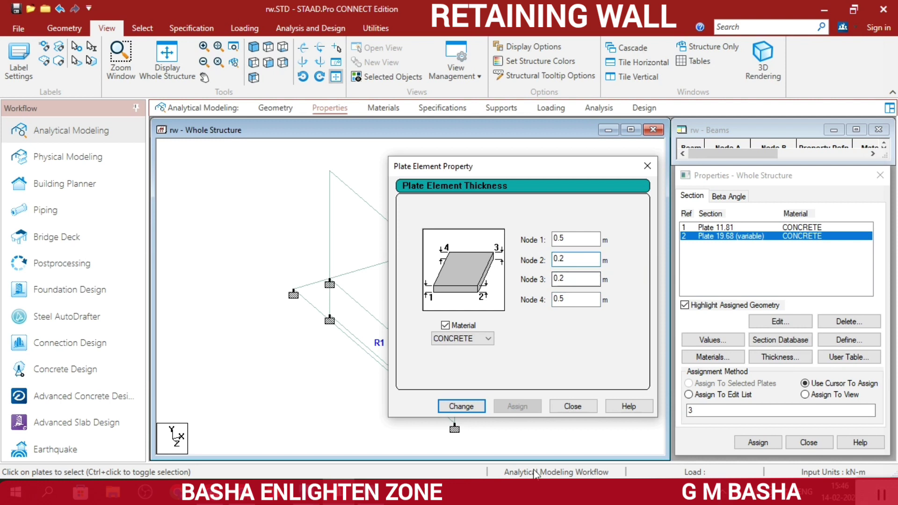
{"action": "type", "text": "0.2"}
{"action": "left_click", "coordinate": [461, 406]}
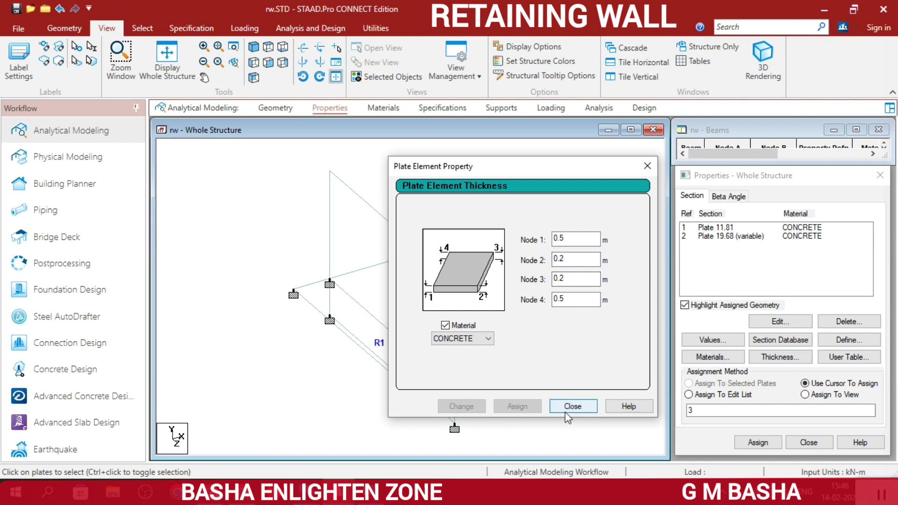
{"action": "left_click", "coordinate": [585, 406]}
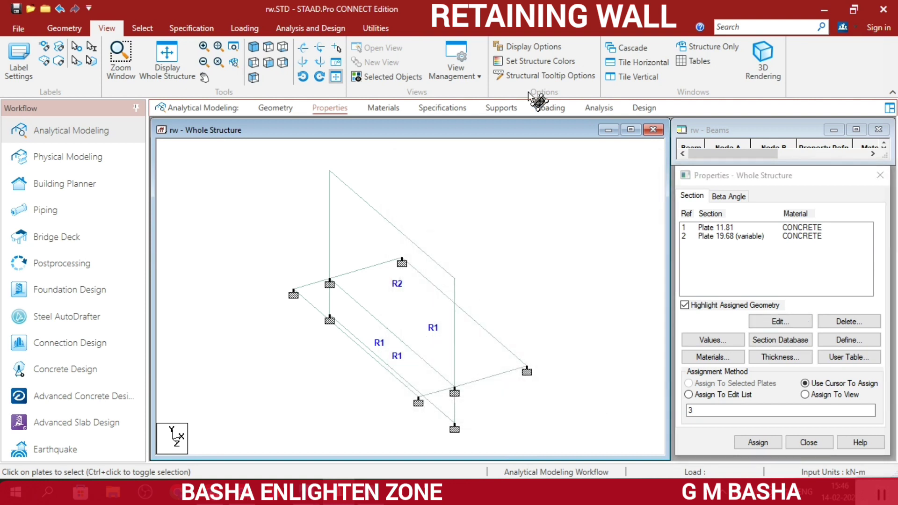
Render the wall in 3D again, inspect the revised stem taper from several angles, and close the rendering.
{"action": "left_click", "coordinate": [762, 58]}
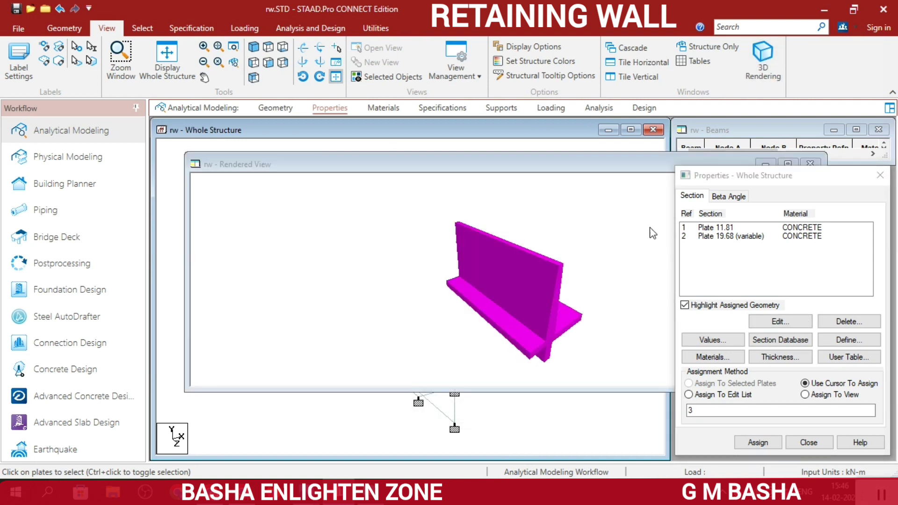
{"action": "left_click_drag", "start_coordinate": [653, 233], "coordinate": [418, 268]}
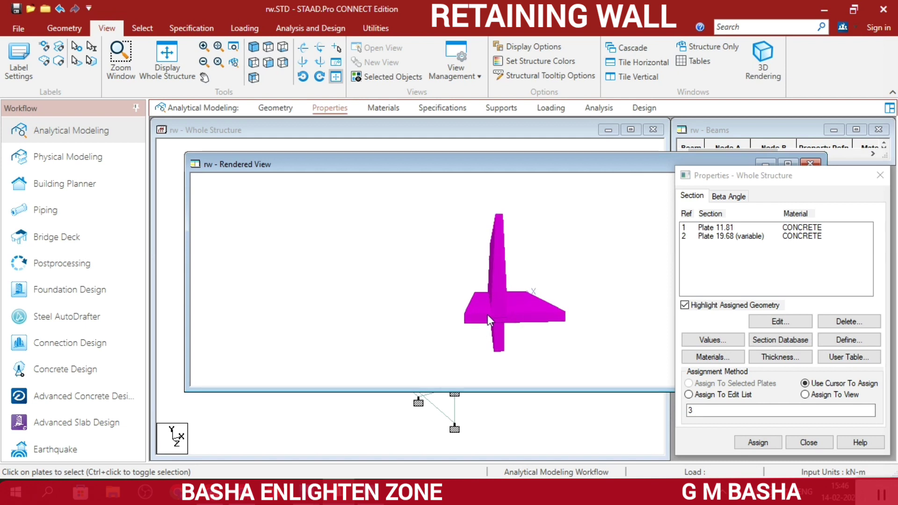
{"action": "left_click_drag", "start_coordinate": [489, 249], "coordinate": [622, 278]}
{"action": "left_click", "coordinate": [617, 272]}
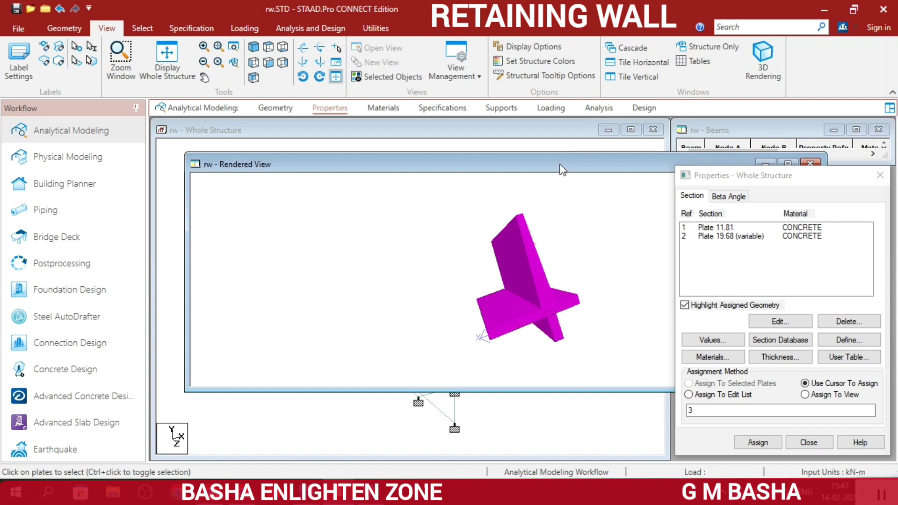
{"action": "left_click_drag", "start_coordinate": [562, 169], "coordinate": [368, 145]}
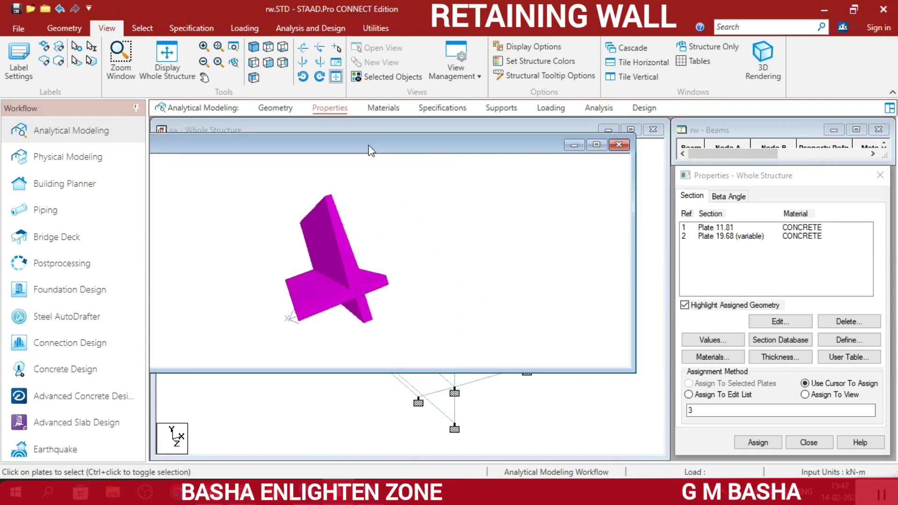
{"action": "left_click", "coordinate": [619, 145]}
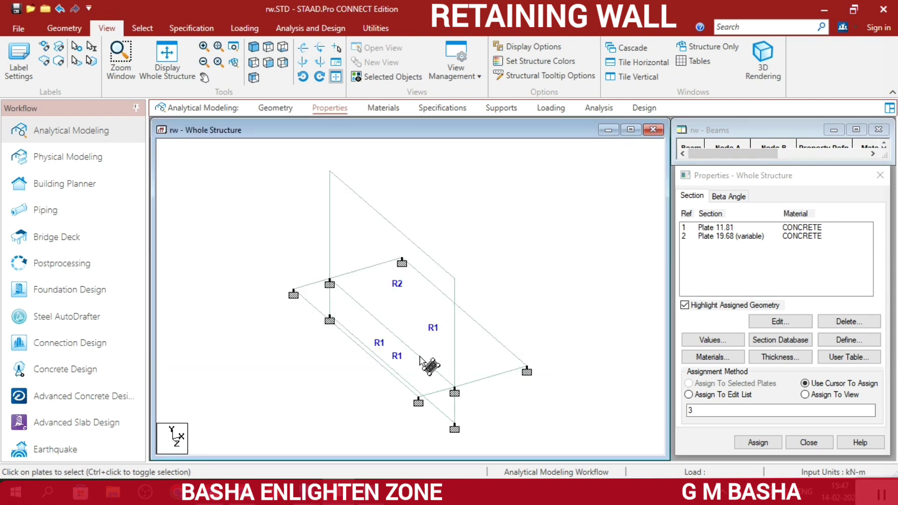
Create primary load case 1 with the Dead loading type and the title LOAD CASE 1.
{"action": "scroll", "coordinate": [372, 335], "scroll_direction": "down", "scroll_amount": 1}
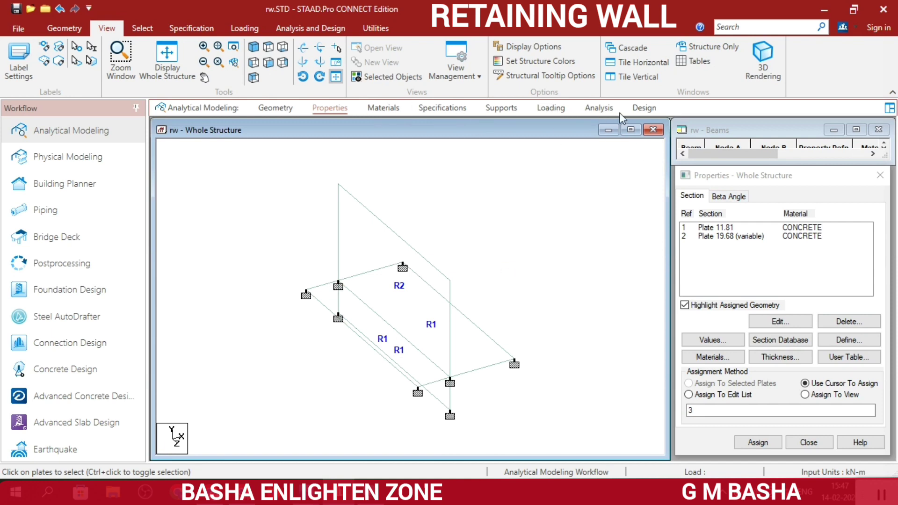
{"action": "left_click", "coordinate": [552, 109]}
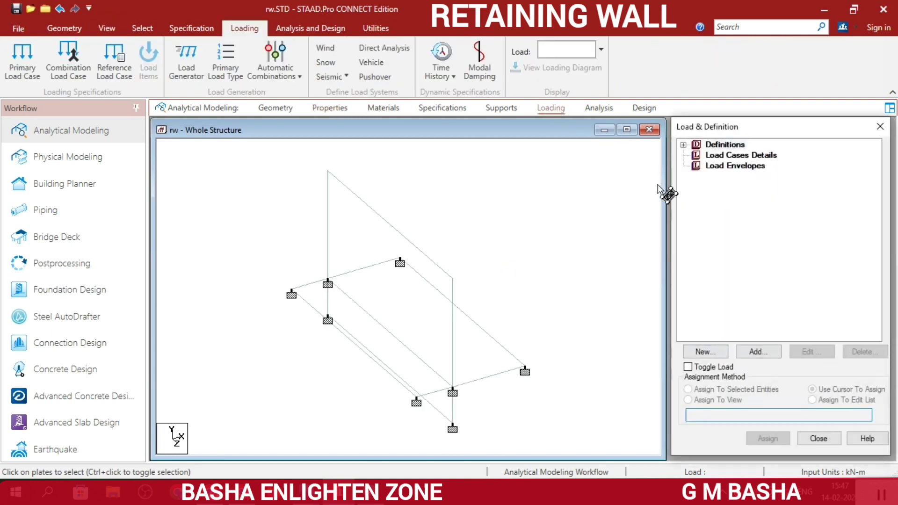
{"action": "left_click", "coordinate": [751, 156]}
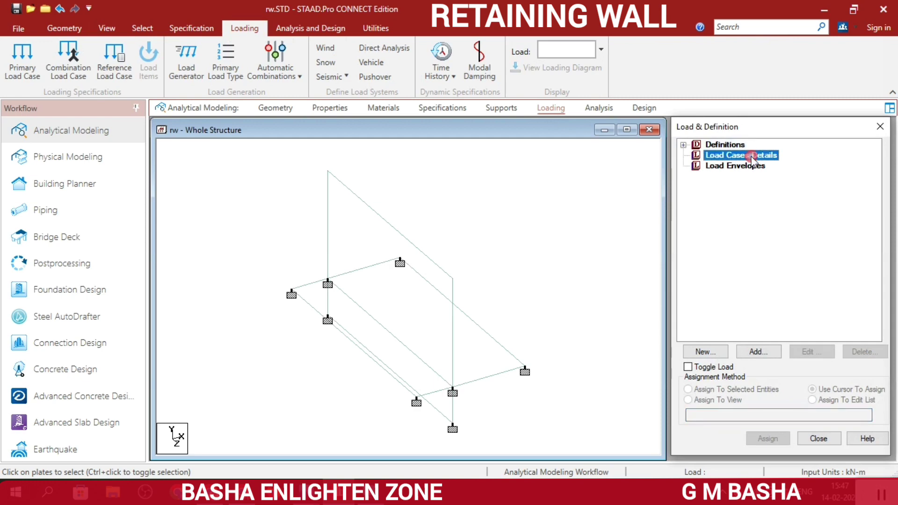
{"action": "left_click", "coordinate": [758, 352]}
{"action": "left_click_drag", "start_coordinate": [602, 124], "coordinate": [745, 83]}
{"action": "left_click", "coordinate": [750, 161]}
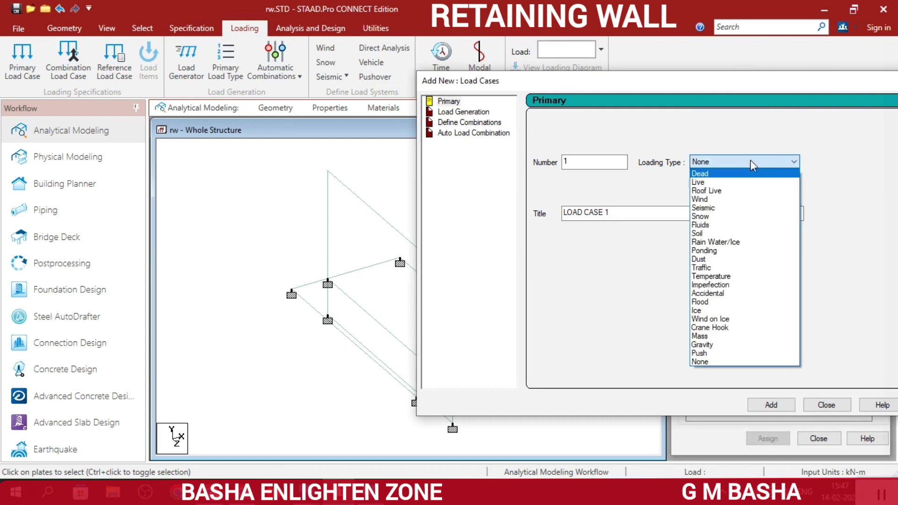
{"action": "left_click", "coordinate": [738, 180]}
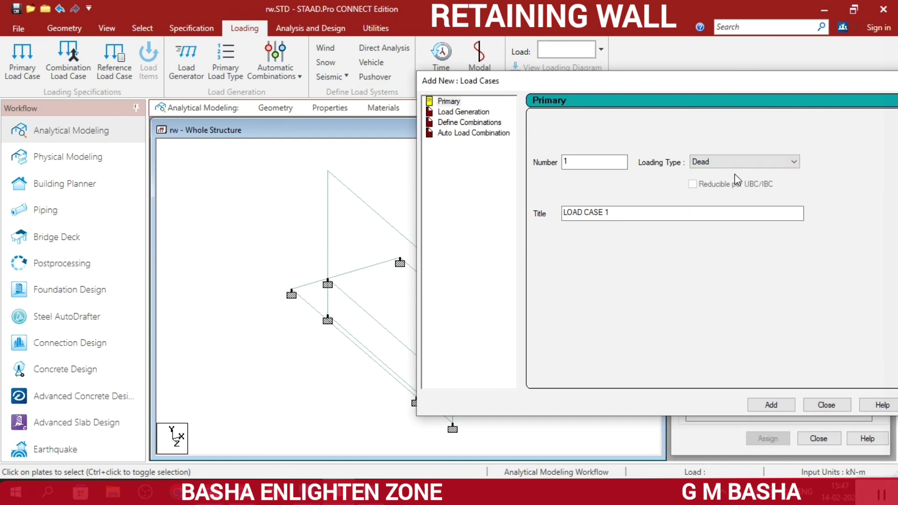
{"action": "left_click", "coordinate": [773, 406]}
Create primary load case 2 with the Live loading type and finish adding load cases.
{"action": "left_click", "coordinate": [759, 160]}
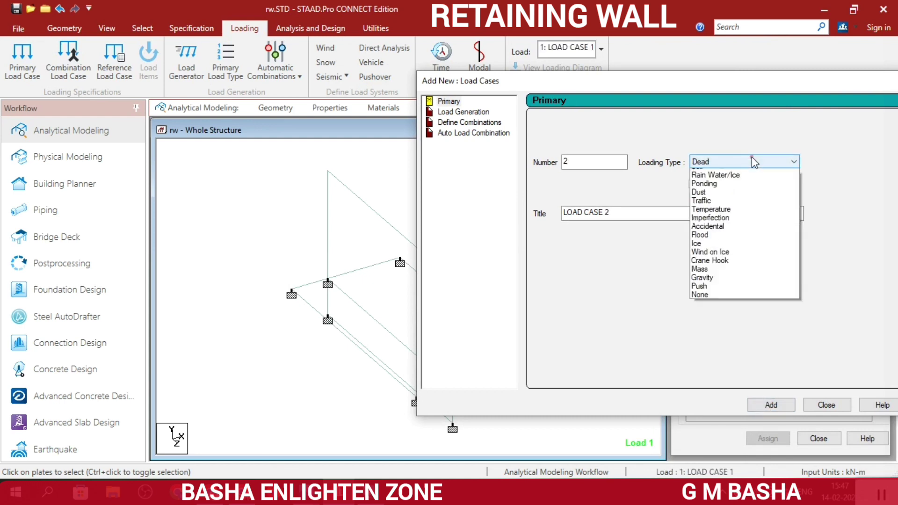
{"action": "left_click", "coordinate": [739, 182]}
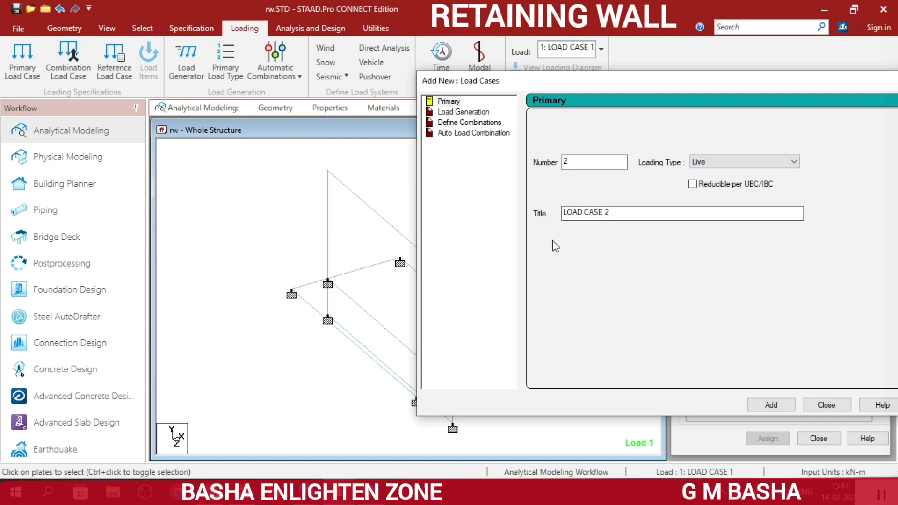
{"action": "left_click", "coordinate": [768, 403]}
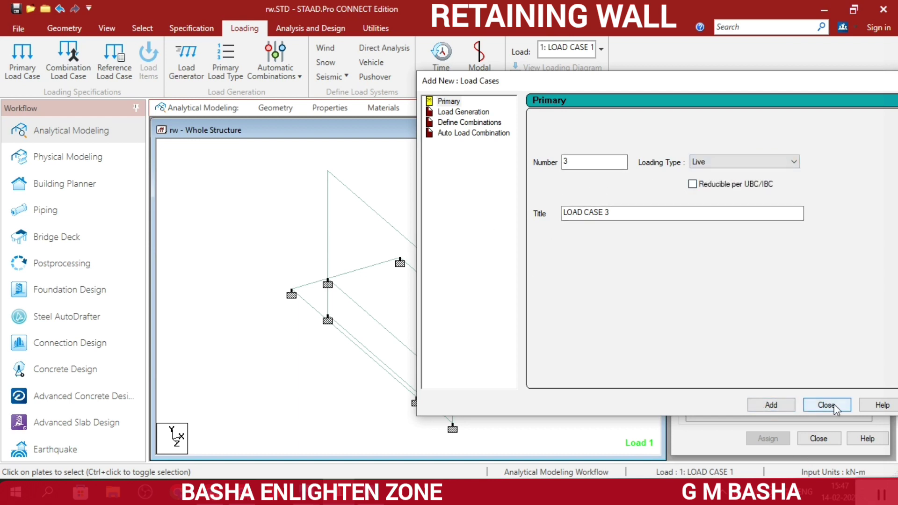
{"action": "key", "text": "Escape"}
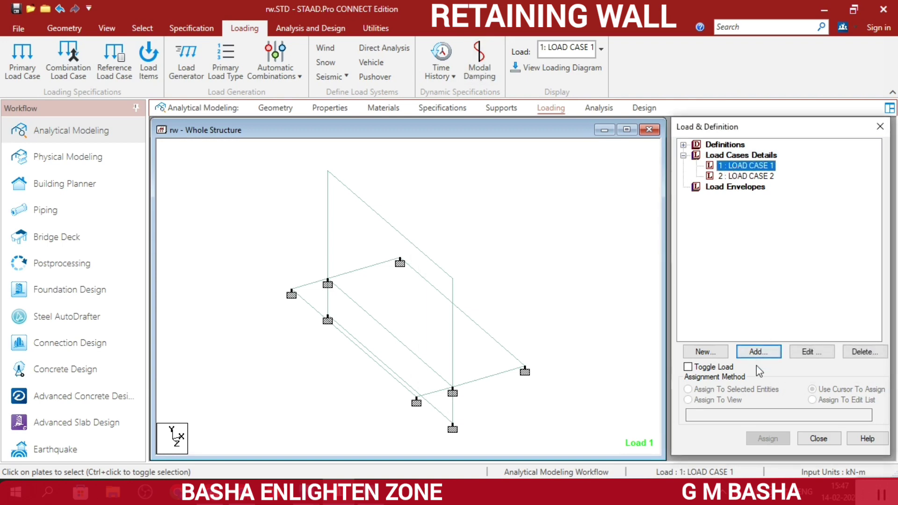
Add a selfweight load in the Y direction with factor -1 to load case 1.
{"action": "left_click", "coordinate": [758, 352]}
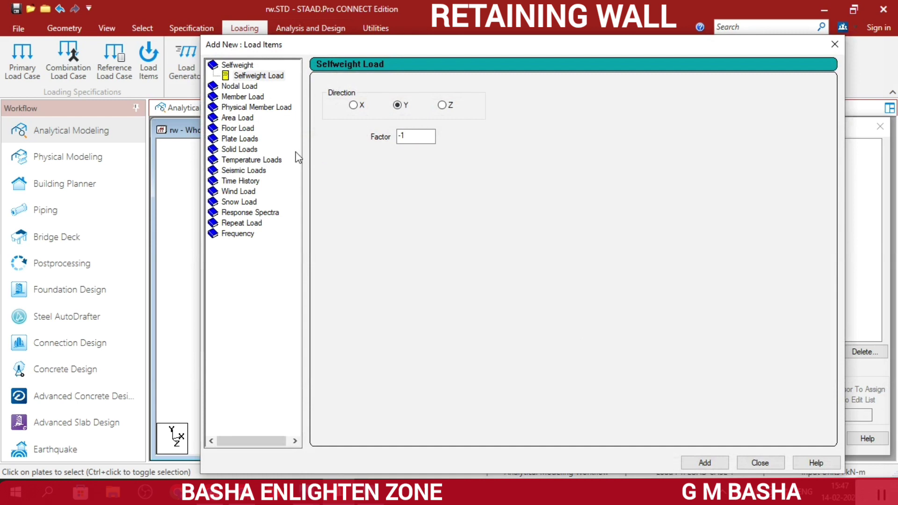
{"action": "left_click", "coordinate": [705, 463]}
{"action": "left_click", "coordinate": [758, 464]}
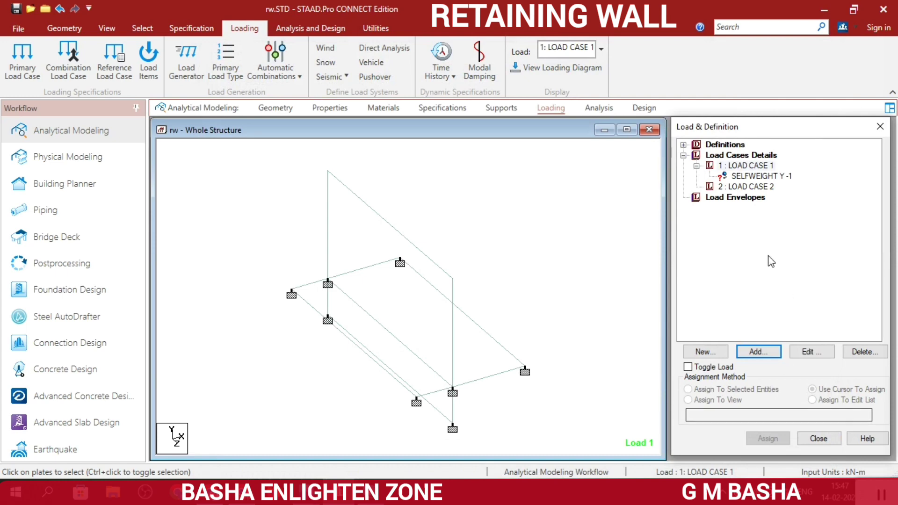
Add a full-plate pressure of -25 kN/m2 in the GY direction to load case 2.
{"action": "left_click", "coordinate": [764, 188]}
{"action": "left_click", "coordinate": [772, 352]}
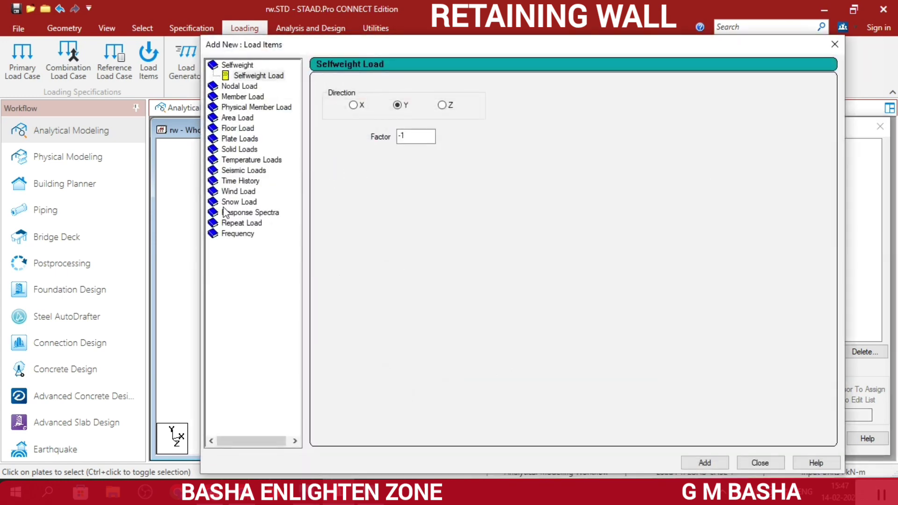
{"action": "left_click", "coordinate": [241, 138]}
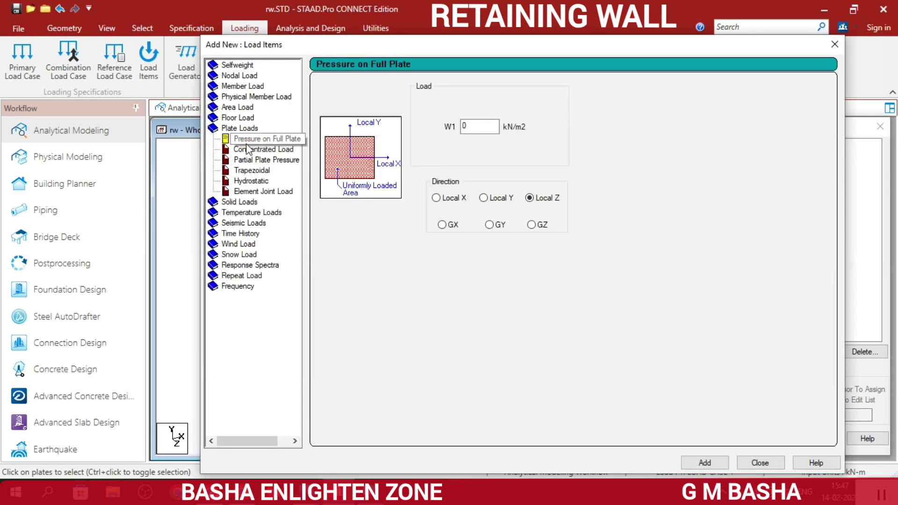
{"action": "double_click", "coordinate": [487, 126]}
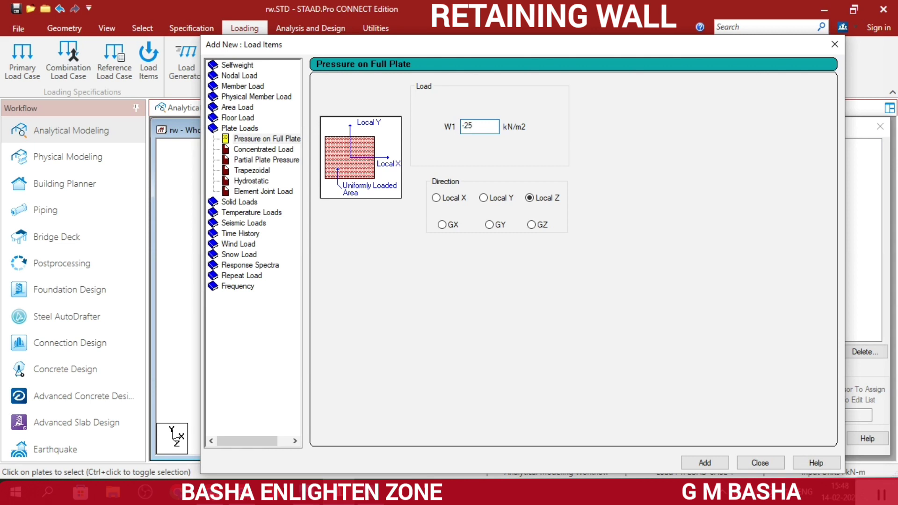
{"action": "left_click", "coordinate": [497, 226]}
{"action": "left_click", "coordinate": [831, 40]}
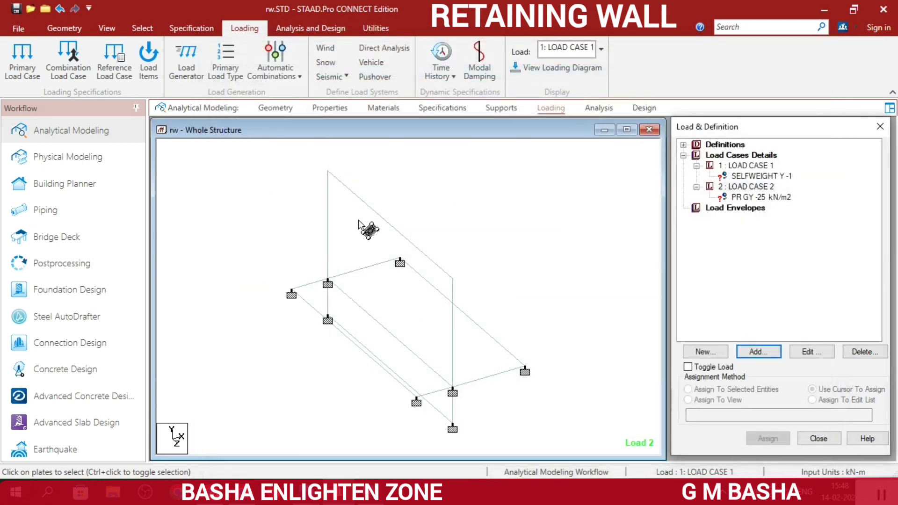
Add a second full-plate pressure of -25 kN/m2 in the GX direction to load case 2.
{"action": "left_click", "coordinate": [759, 352]}
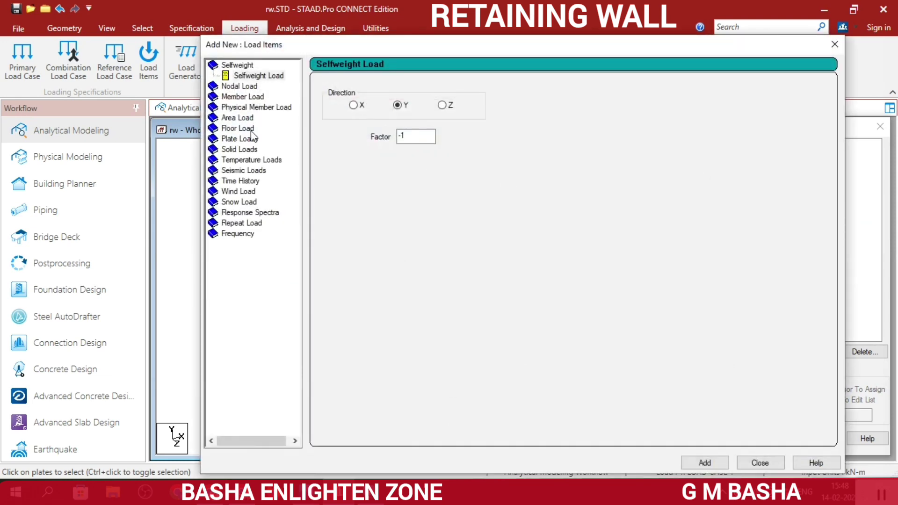
{"action": "left_click", "coordinate": [239, 138]}
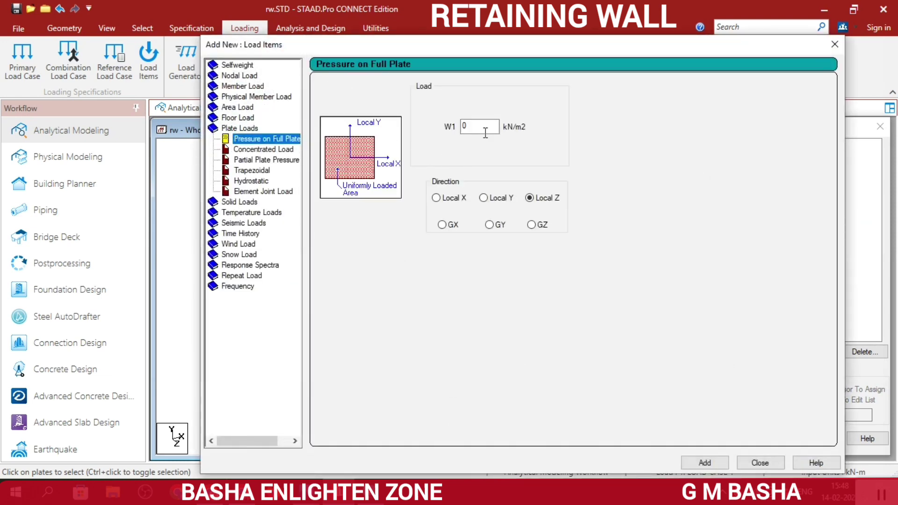
{"action": "left_click", "coordinate": [486, 132]}
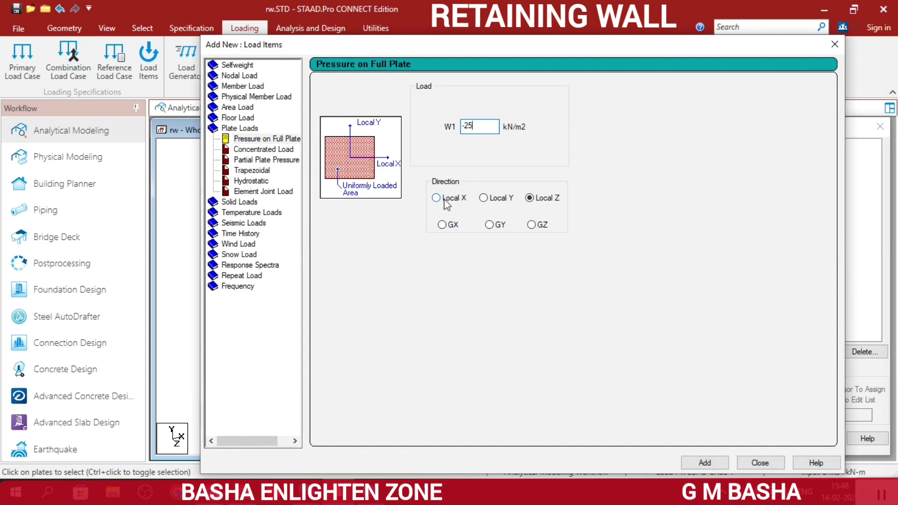
{"action": "left_click", "coordinate": [705, 462]}
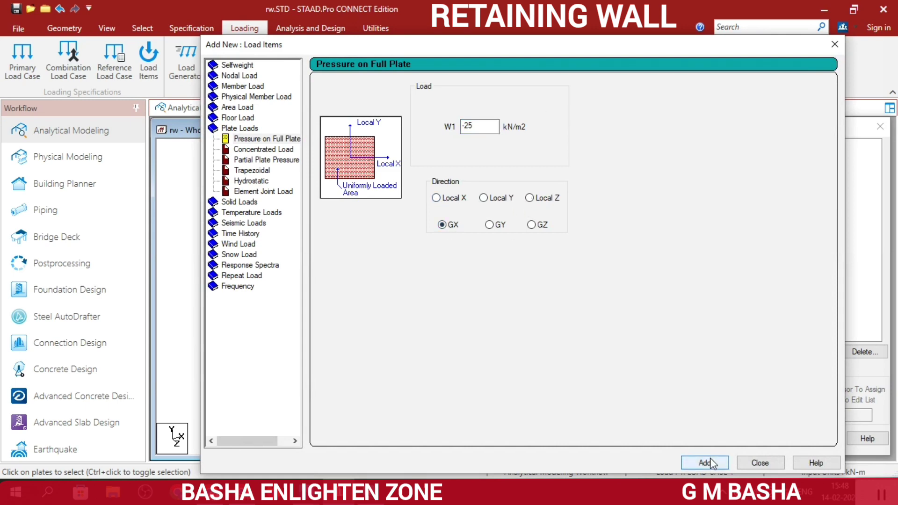
{"action": "left_click", "coordinate": [760, 463]}
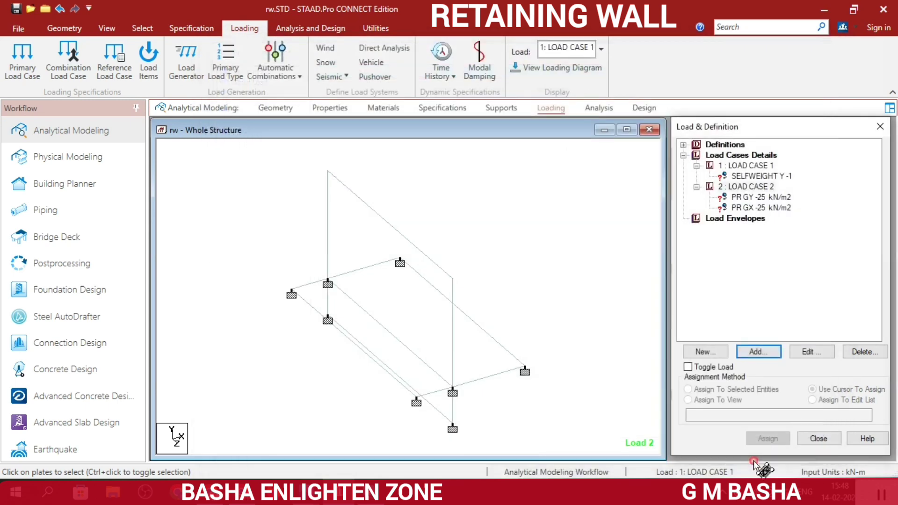
Assign the selfweight load to the entire structure using the Assign To View method.
{"action": "left_click", "coordinate": [750, 177]}
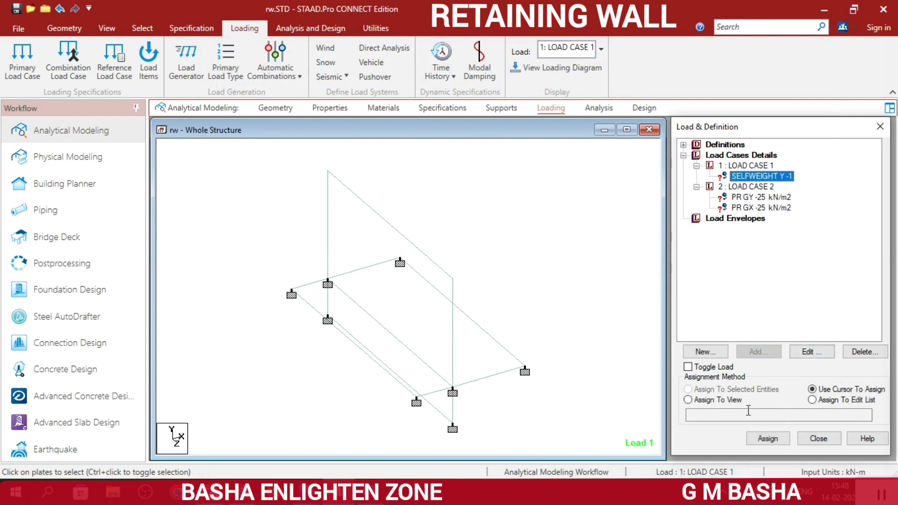
{"action": "left_click", "coordinate": [714, 400]}
{"action": "left_click", "coordinate": [767, 438]}
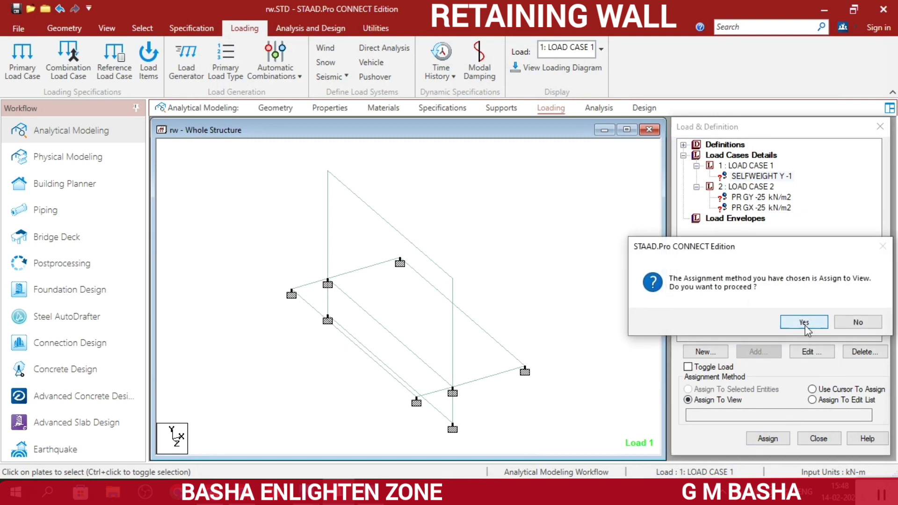
{"action": "left_click", "coordinate": [747, 321]}
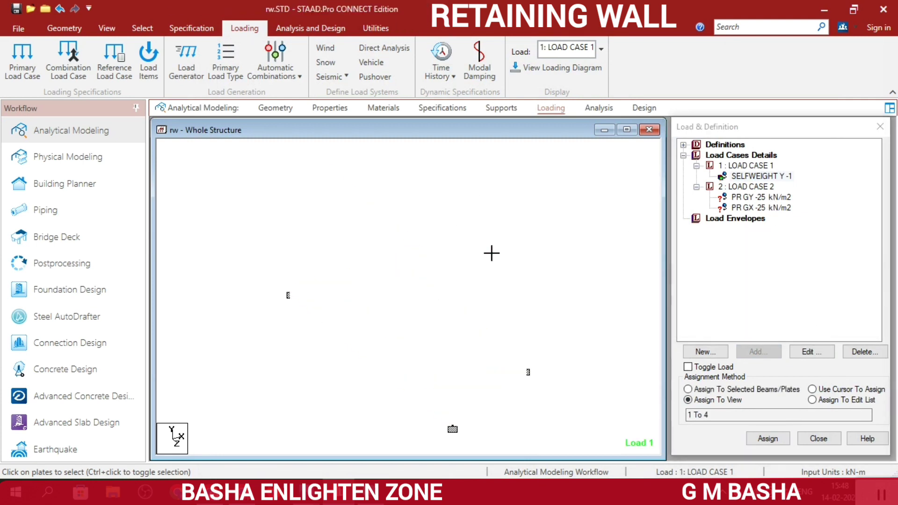
Assign the GY pressure to the wider base slab plate as a selected plate and display the loading diagram.
{"action": "left_click", "coordinate": [769, 197]}
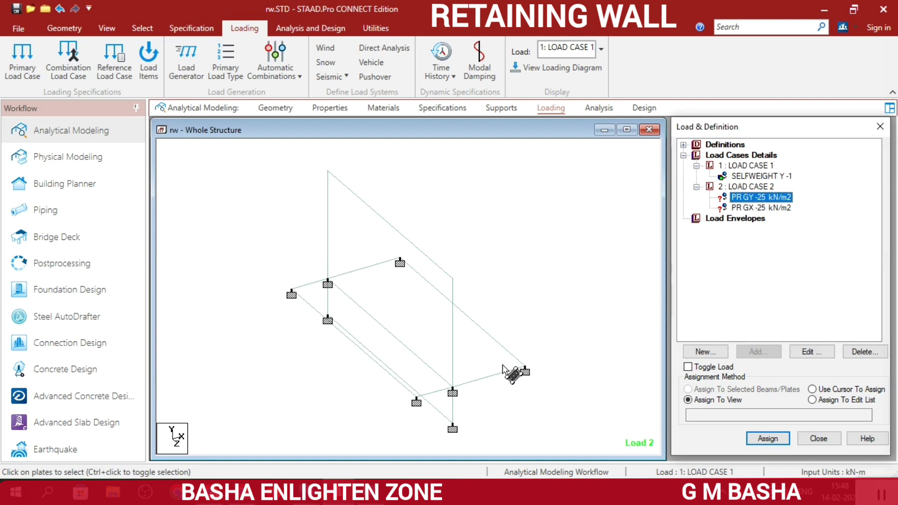
{"action": "left_click", "coordinate": [504, 368]}
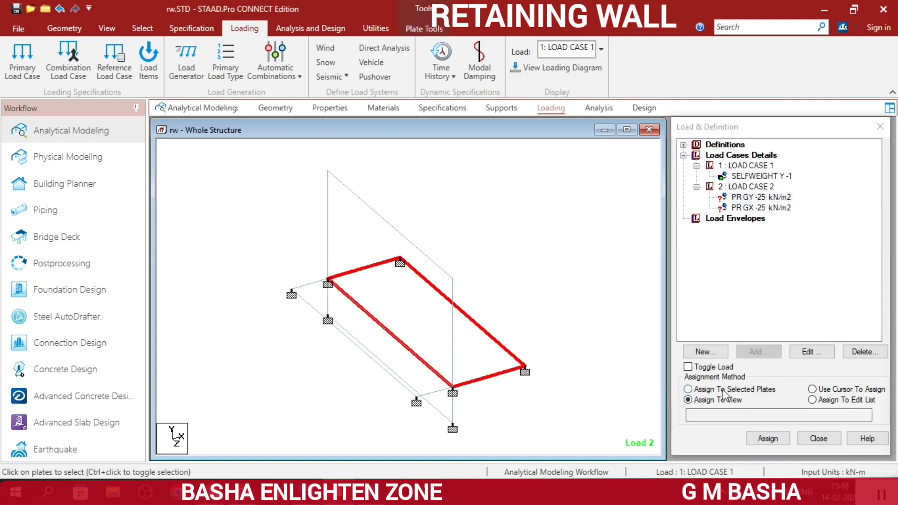
{"action": "left_click", "coordinate": [724, 390]}
{"action": "left_click", "coordinate": [767, 440]}
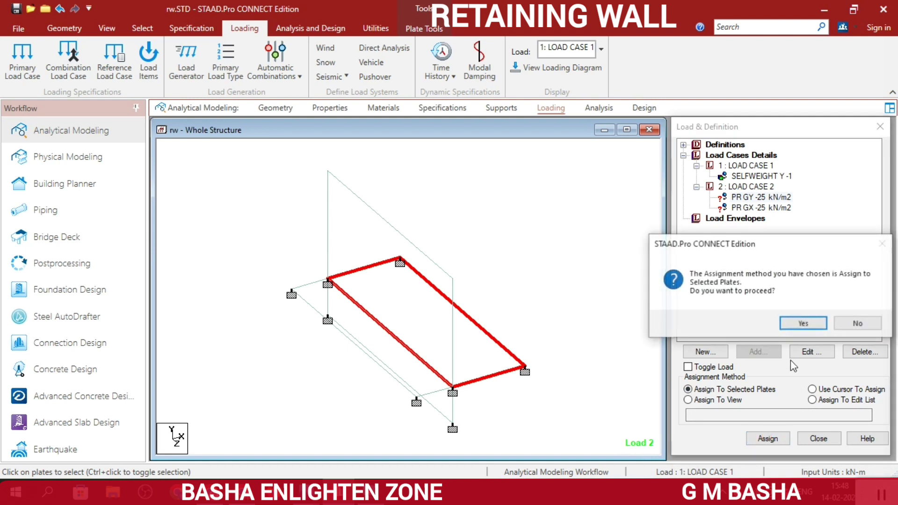
{"action": "left_click", "coordinate": [795, 324]}
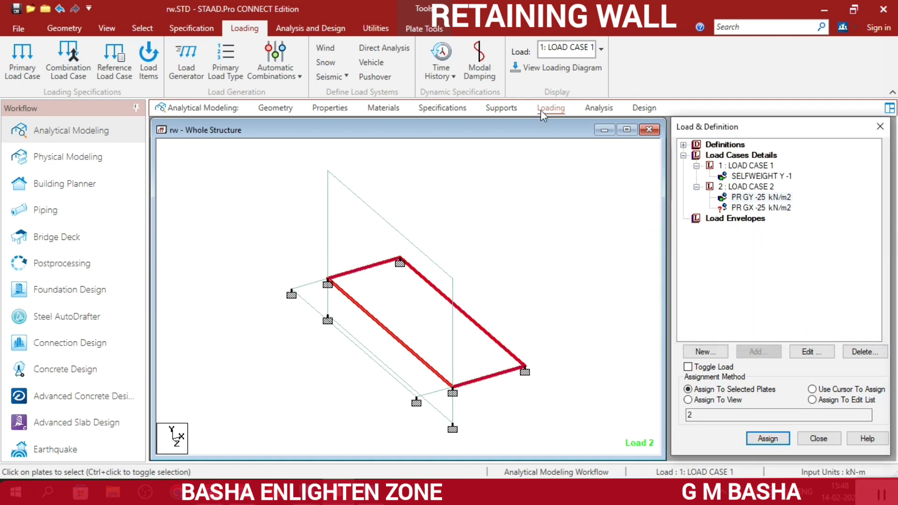
{"action": "left_click", "coordinate": [552, 68]}
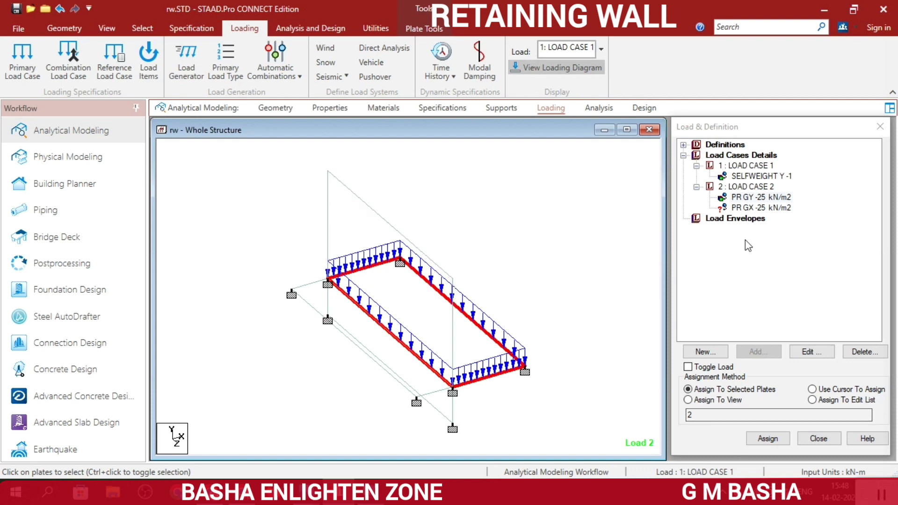
Change the GY pressure on the base slab plate to 25 kN/m2.
{"action": "left_click", "coordinate": [821, 353]}
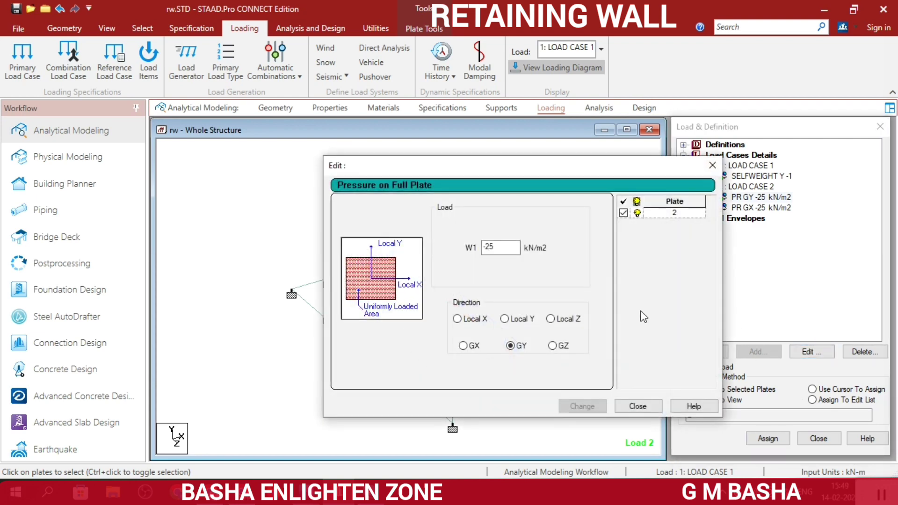
{"action": "left_click", "coordinate": [487, 247]}
{"action": "key", "text": "Delete"}
{"action": "left_click", "coordinate": [590, 406]}
{"action": "left_click", "coordinate": [636, 407]}
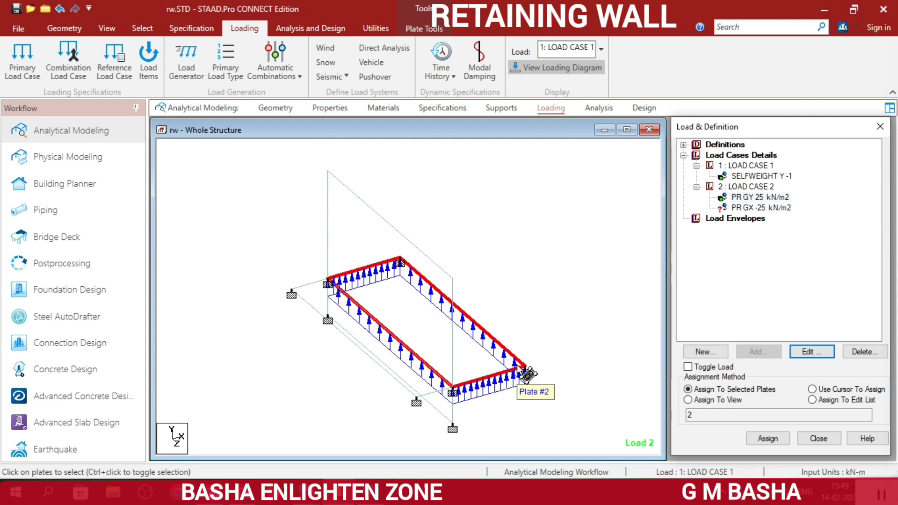
Assign the GX pressure of -25 kN/m2 to the vertical stem plate and clear the selection.
{"action": "left_click", "coordinate": [774, 207]}
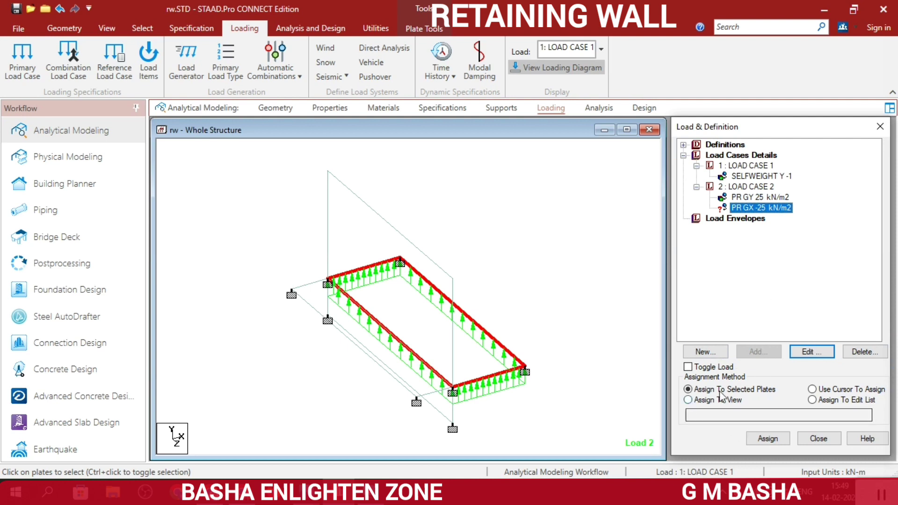
{"action": "left_click", "coordinate": [363, 241]}
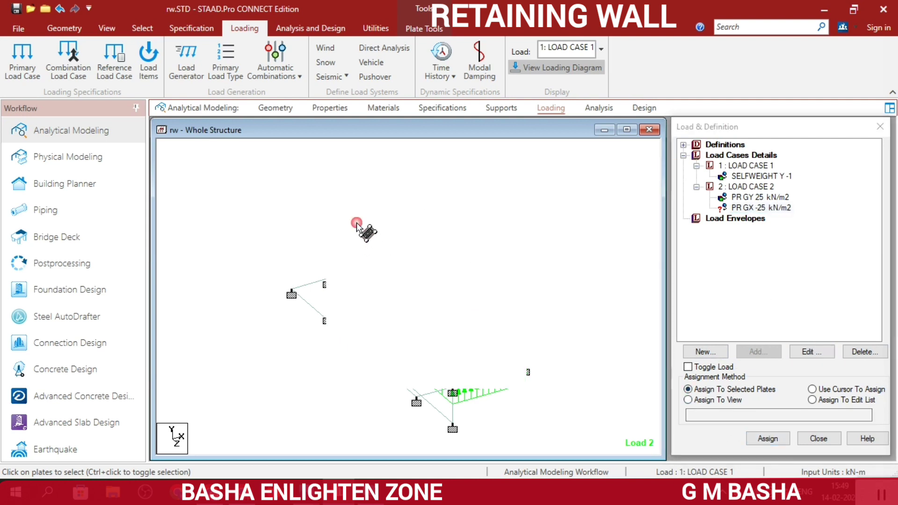
{"action": "left_click", "coordinate": [768, 438]}
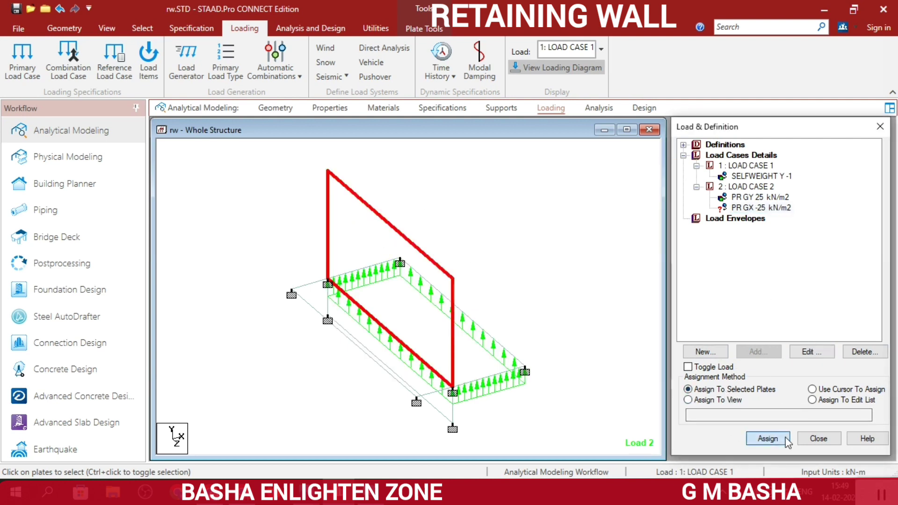
{"action": "left_click", "coordinate": [812, 323]}
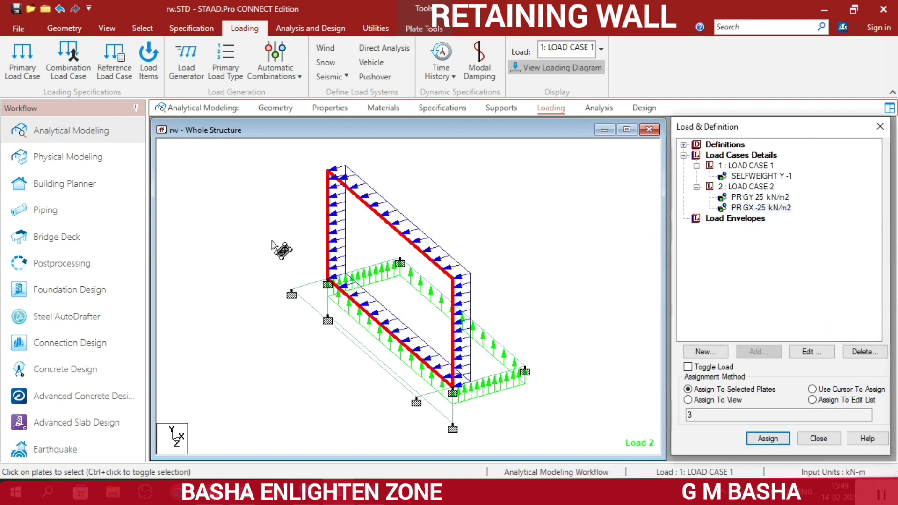
{"action": "left_click", "coordinate": [538, 241]}
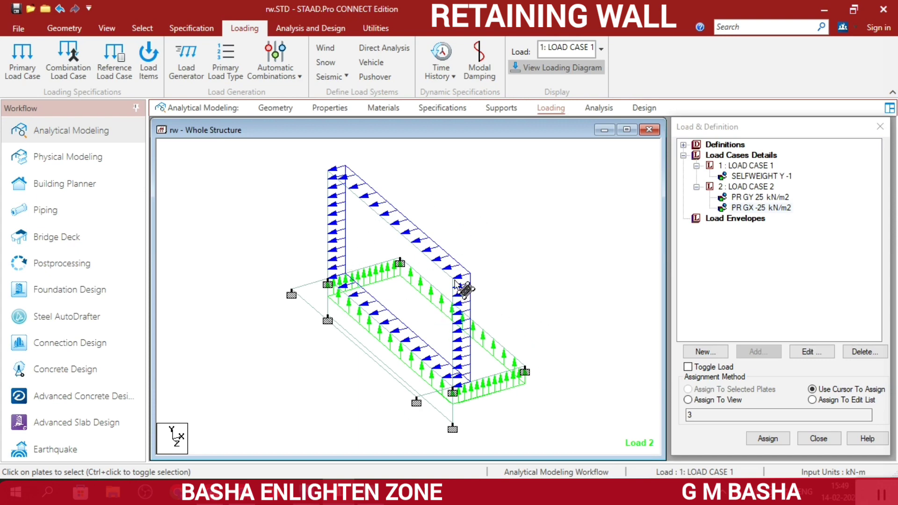
Add a Perform Analysis command with the No Print option to the model.
{"action": "left_click", "coordinate": [598, 108]}
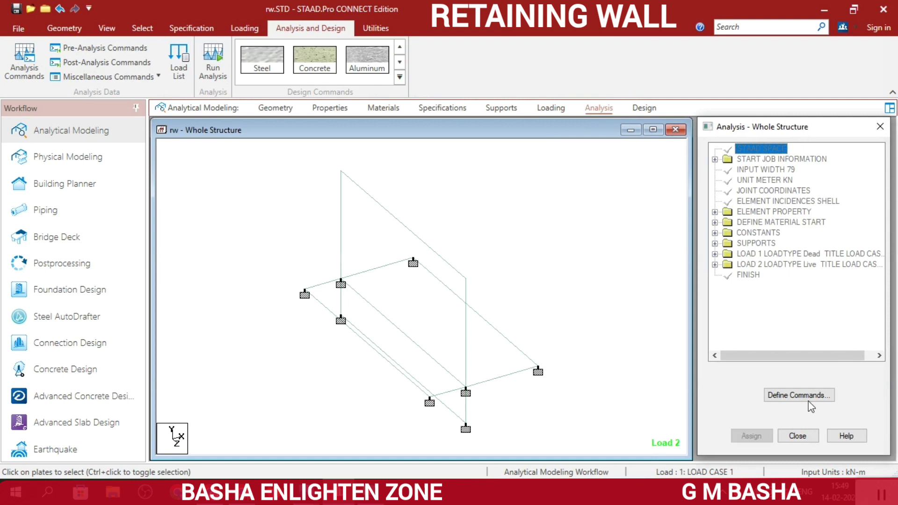
{"action": "left_click", "coordinate": [805, 397]}
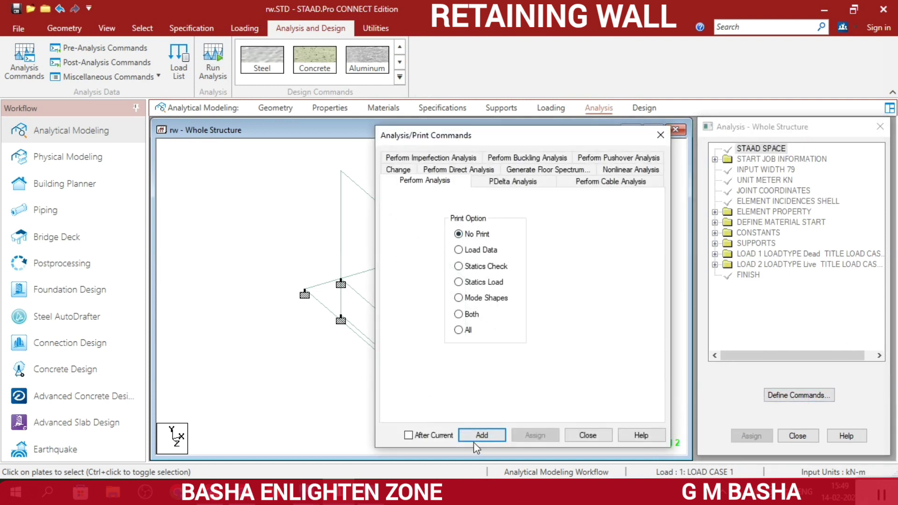
{"action": "left_click", "coordinate": [484, 434]}
{"action": "left_click", "coordinate": [588, 435]}
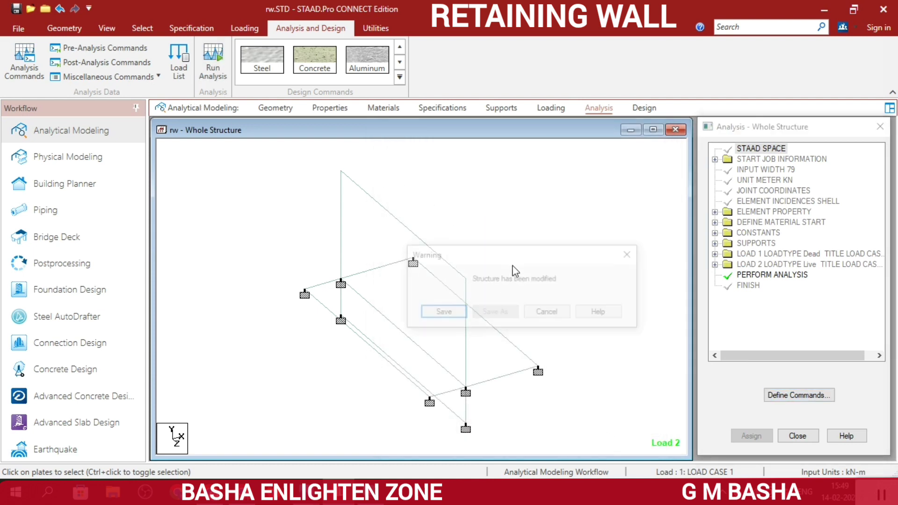
Save the modified structure, run the analysis, and finish the run while staying in modeling mode.
{"action": "left_click", "coordinate": [444, 314]}
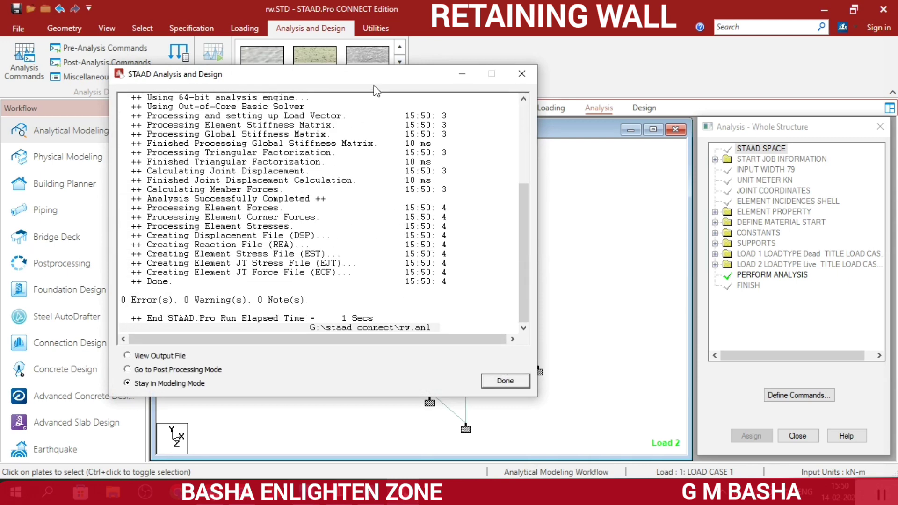
{"action": "left_click_drag", "start_coordinate": [376, 74], "coordinate": [512, 68]}
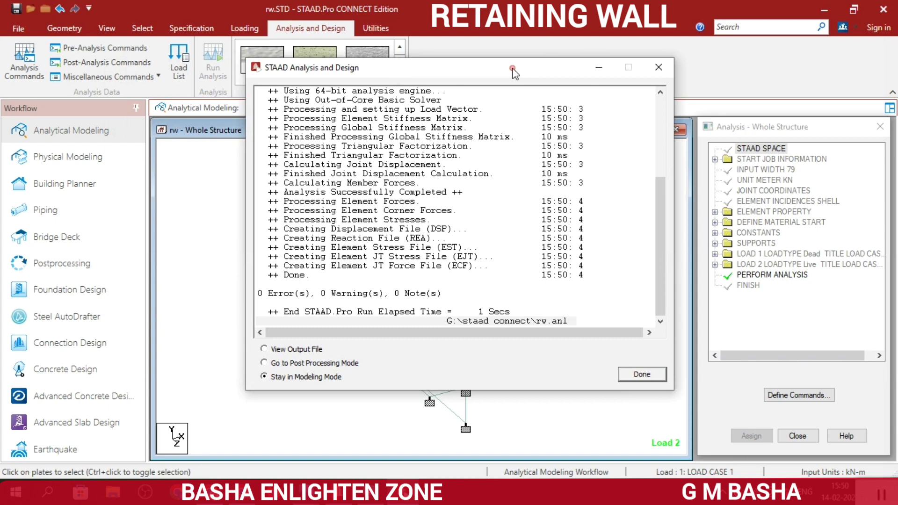
{"action": "left_click", "coordinate": [644, 374]}
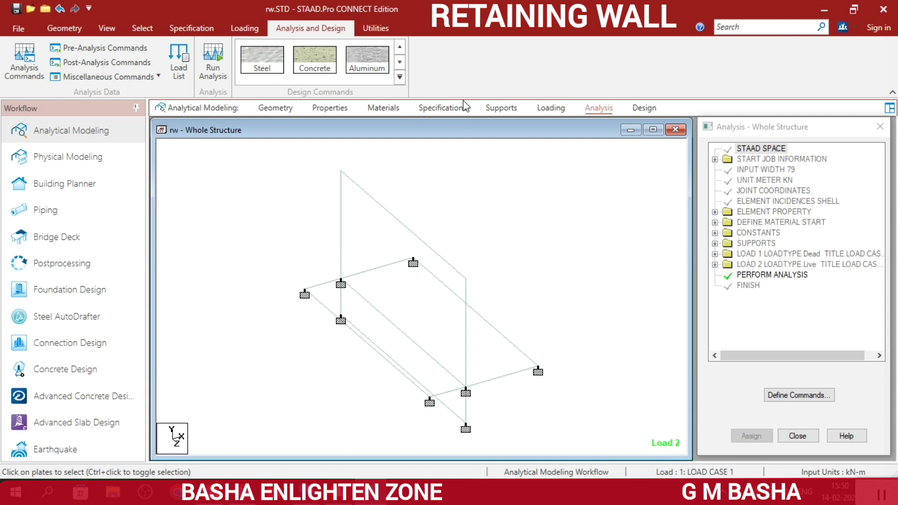
Start a concrete design for the whole structure and set its design code to IS456.
{"action": "left_click", "coordinate": [648, 108]}
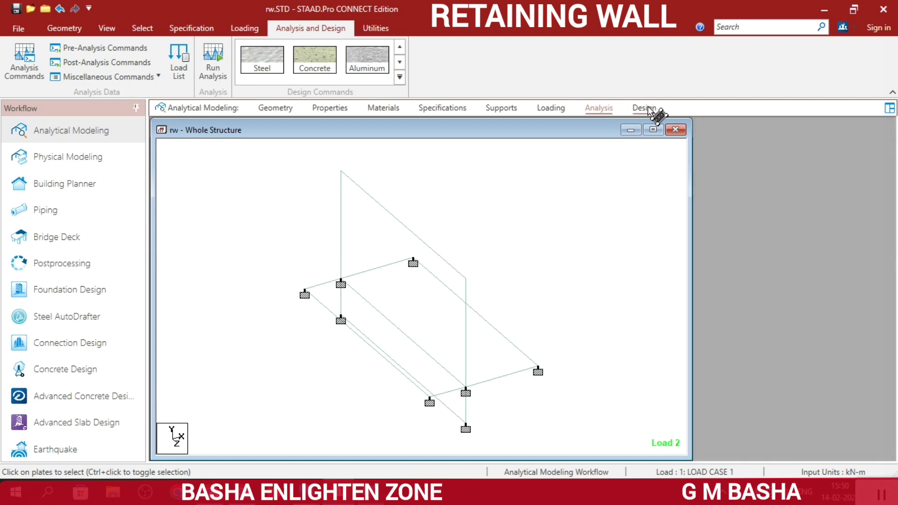
{"action": "left_click", "coordinate": [311, 59]}
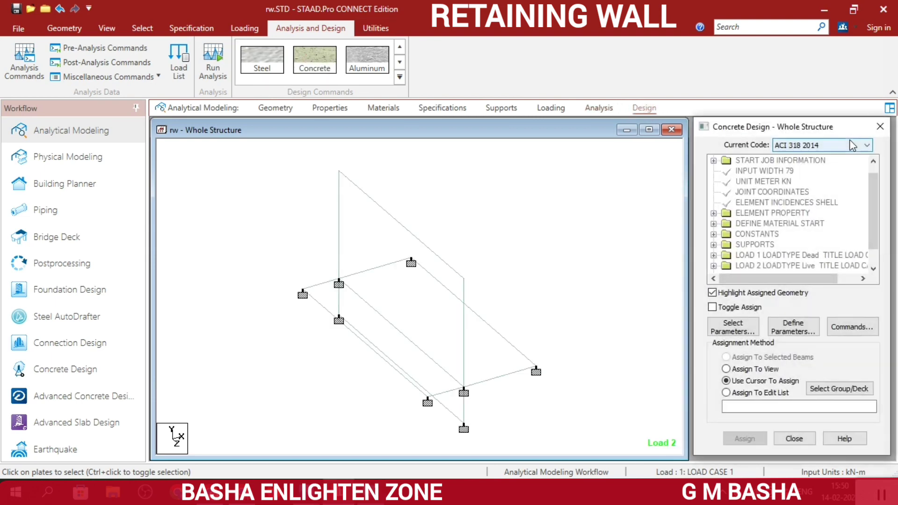
{"action": "left_click", "coordinate": [851, 143]}
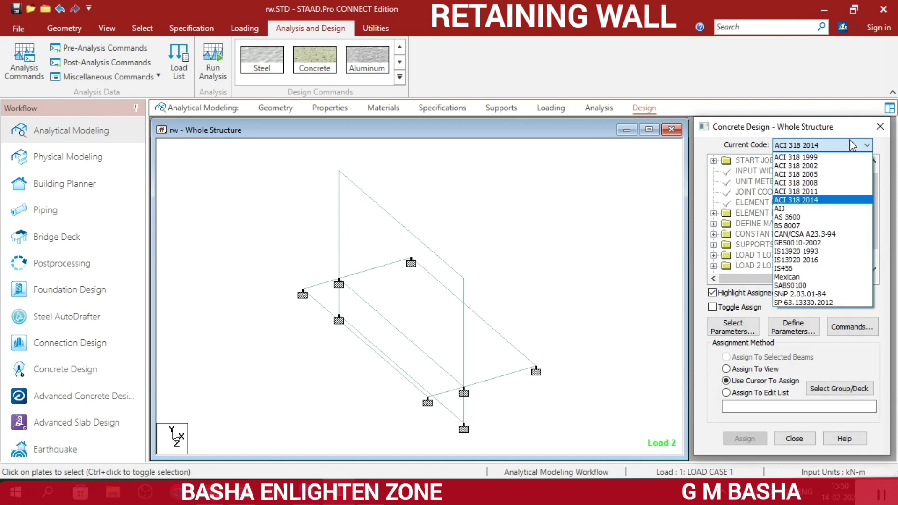
{"action": "left_click", "coordinate": [822, 269]}
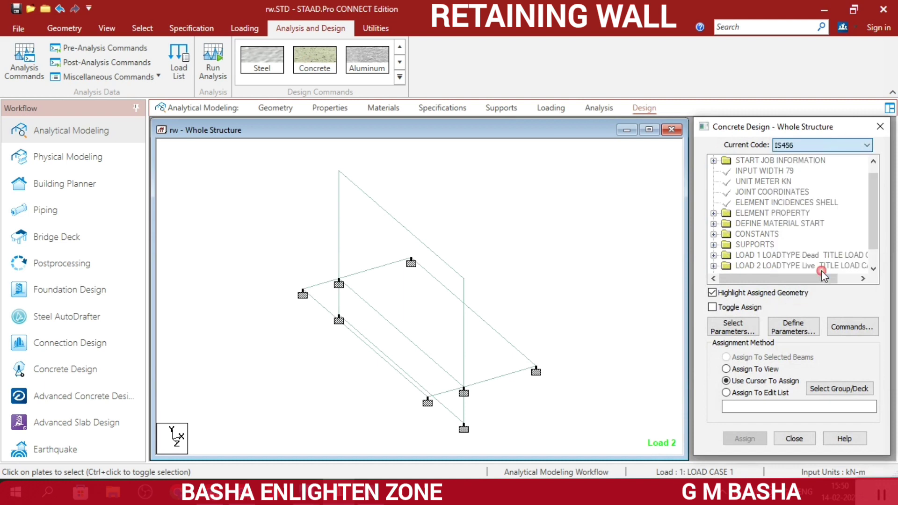
Limit the selected design parameters to Fc (compressive strength of concrete) and Fymain (yield strength of main reinforcement).
{"action": "left_click", "coordinate": [721, 327]}
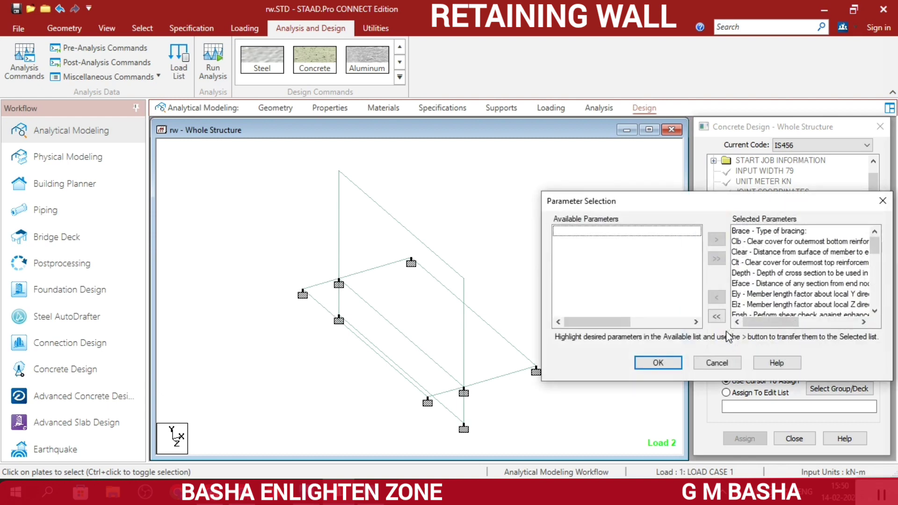
{"action": "left_click", "coordinate": [717, 316]}
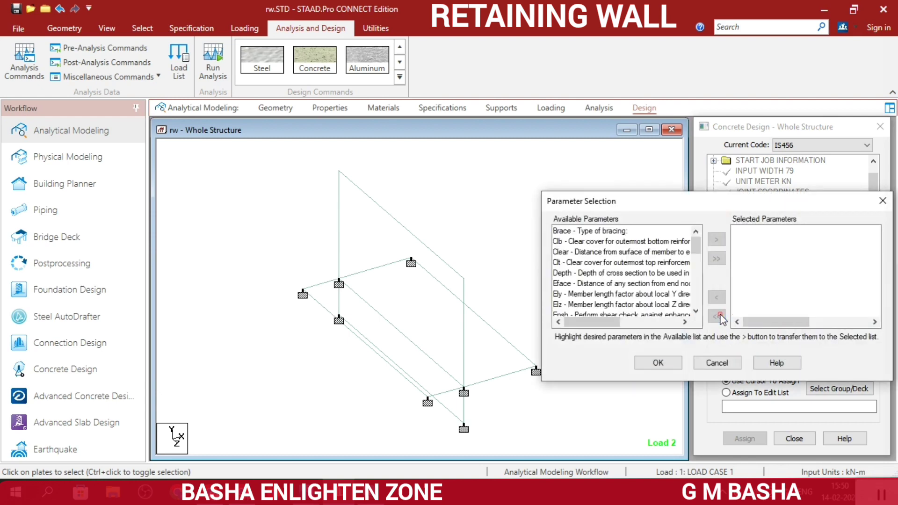
{"action": "scroll", "coordinate": [643, 260], "scroll_direction": "down", "scroll_amount": 2}
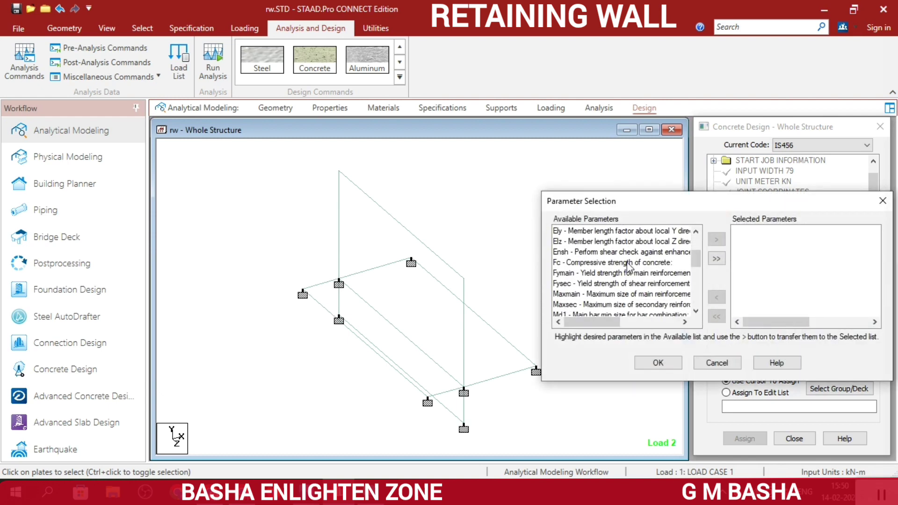
{"action": "left_click", "coordinate": [628, 263]}
{"action": "left_click", "coordinate": [716, 240]}
{"action": "left_click", "coordinate": [623, 263]}
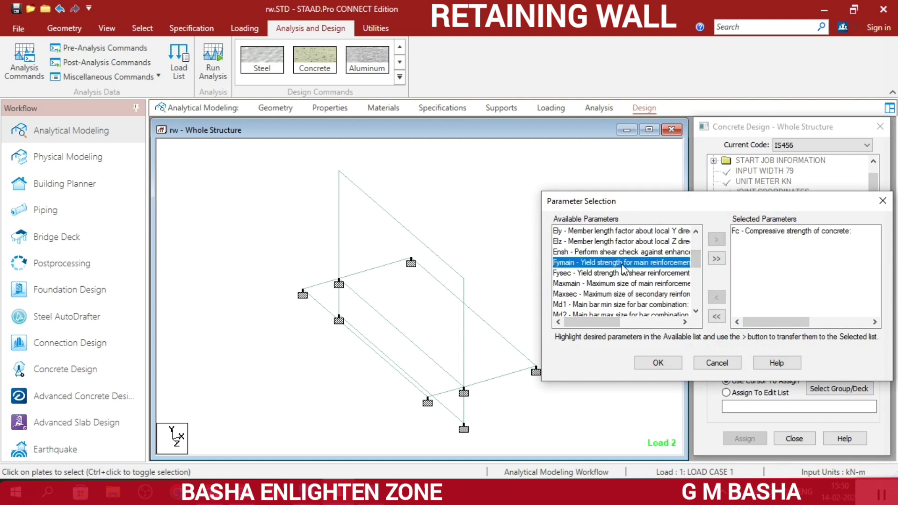
{"action": "left_click", "coordinate": [716, 240]}
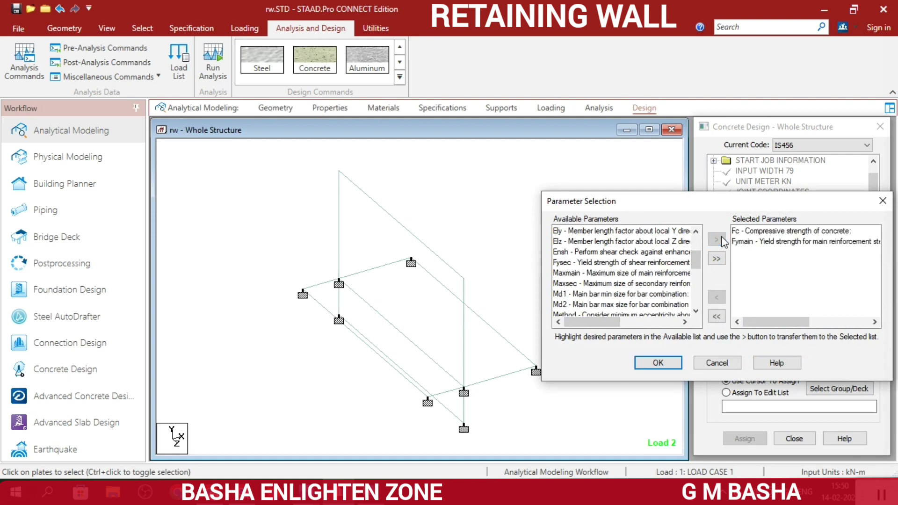
{"action": "left_click", "coordinate": [678, 364]}
Add the FC design parameter with a concrete compressive strength of 25000 kN/m2.
{"action": "left_click", "coordinate": [793, 327]}
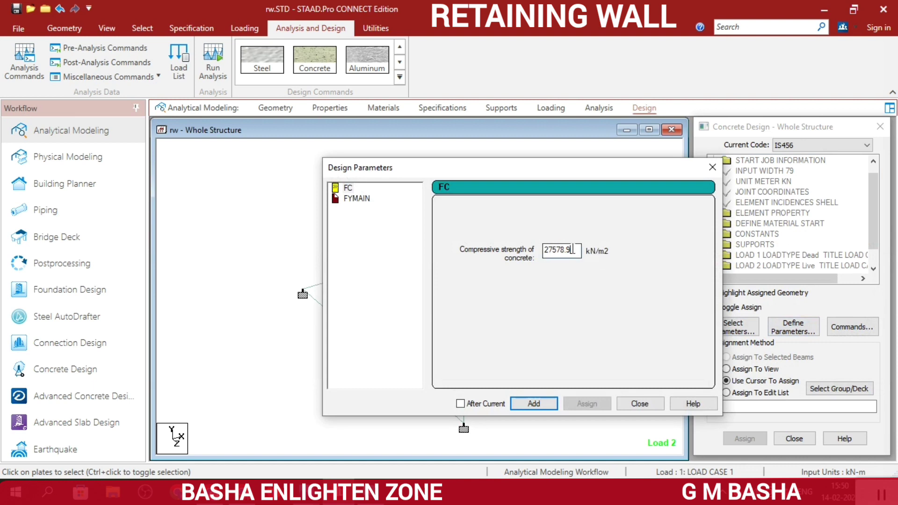
{"action": "left_click_drag", "start_coordinate": [571, 249], "coordinate": [540, 256]}
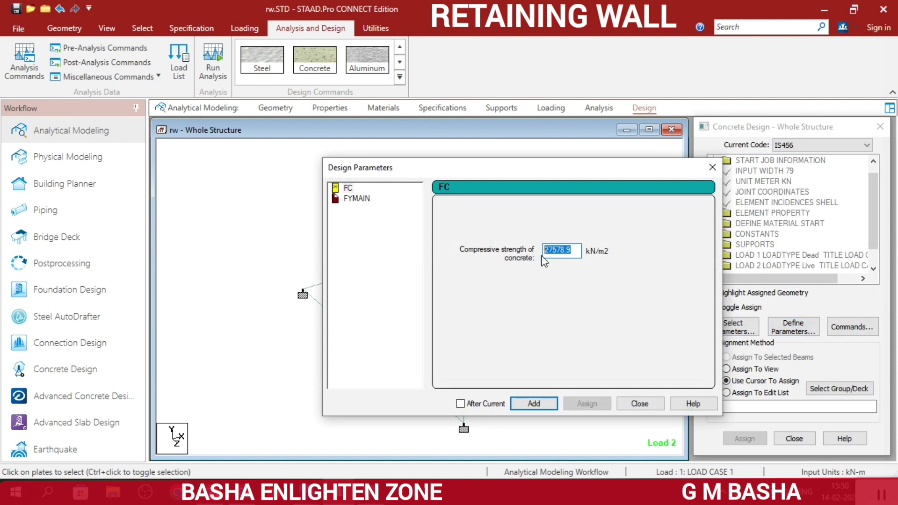
{"action": "type", "text": "25000"}
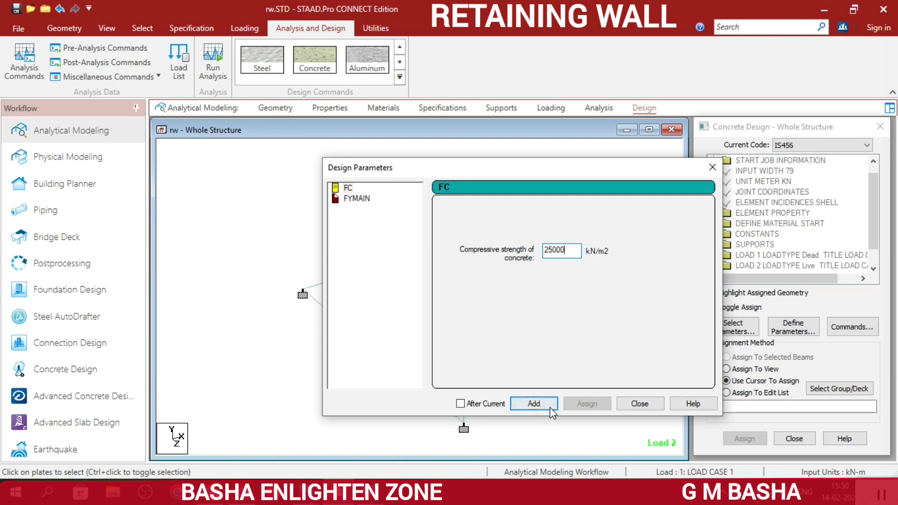
{"action": "left_click", "coordinate": [534, 403]}
Add the FYMAIN design parameter with a main reinforcement yield strength of 415000 kN/m2.
{"action": "left_click", "coordinate": [357, 199]}
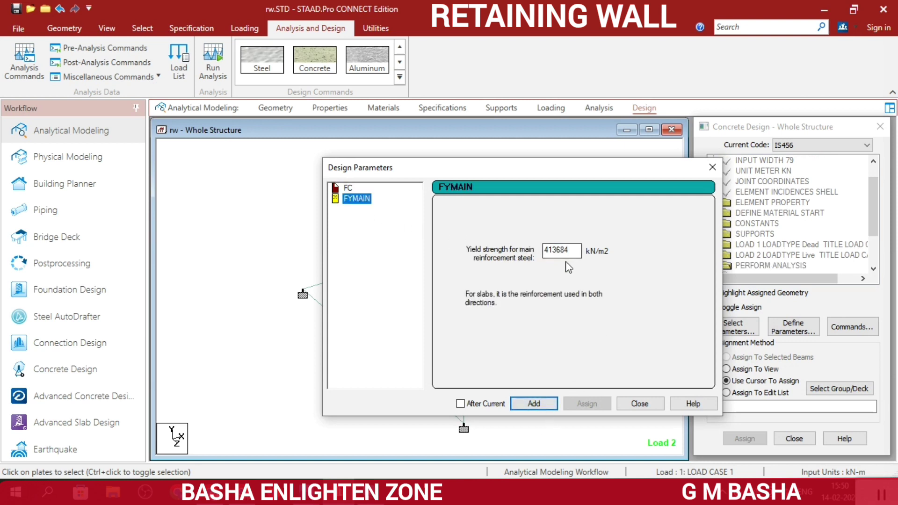
{"action": "left_click_drag", "start_coordinate": [573, 252], "coordinate": [546, 256]}
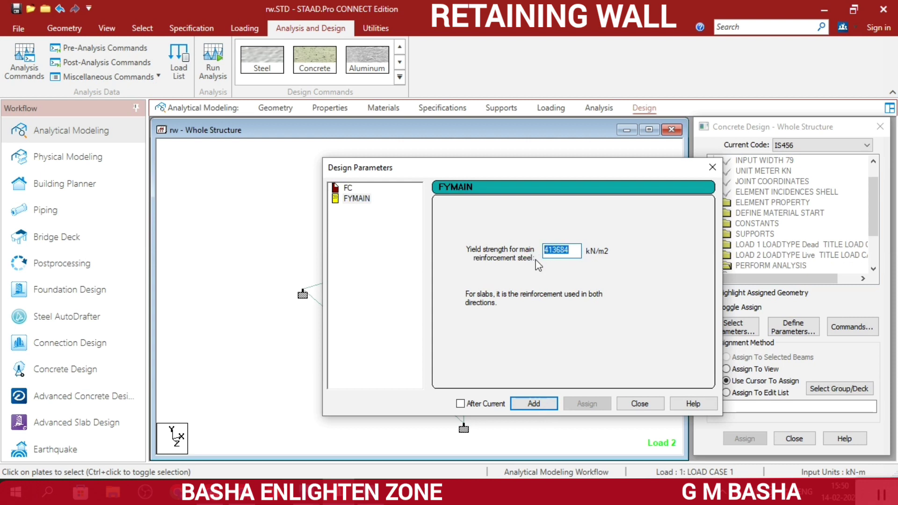
{"action": "type", "text": "415000"}
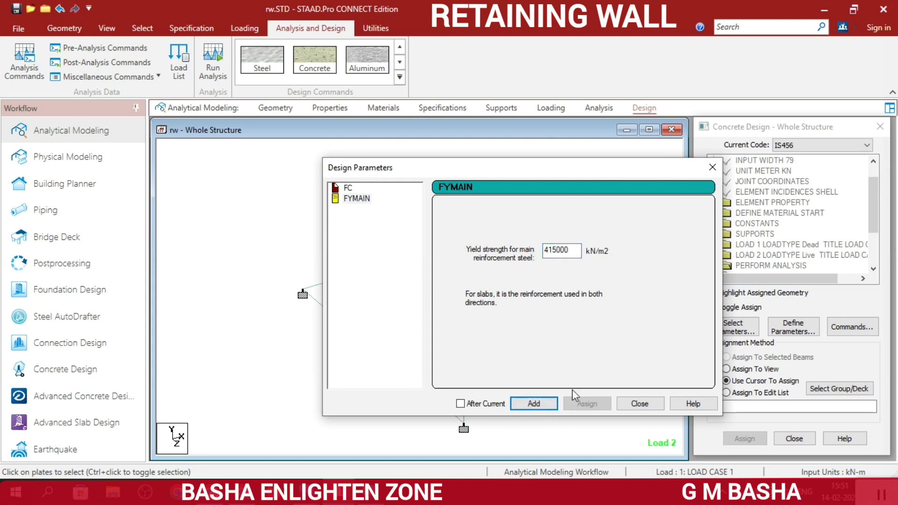
{"action": "left_click", "coordinate": [640, 403]}
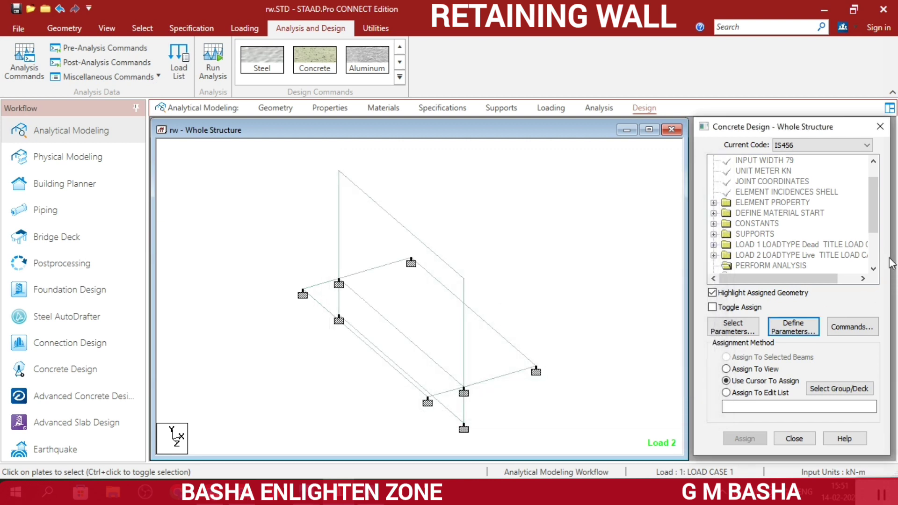
Add the DESIGN SLAB/ELEMENT and TAKE OFF commands to the concrete design.
{"action": "left_click", "coordinate": [825, 255]}
{"action": "scroll", "coordinate": [825, 253], "scroll_direction": "down", "scroll_amount": 2}
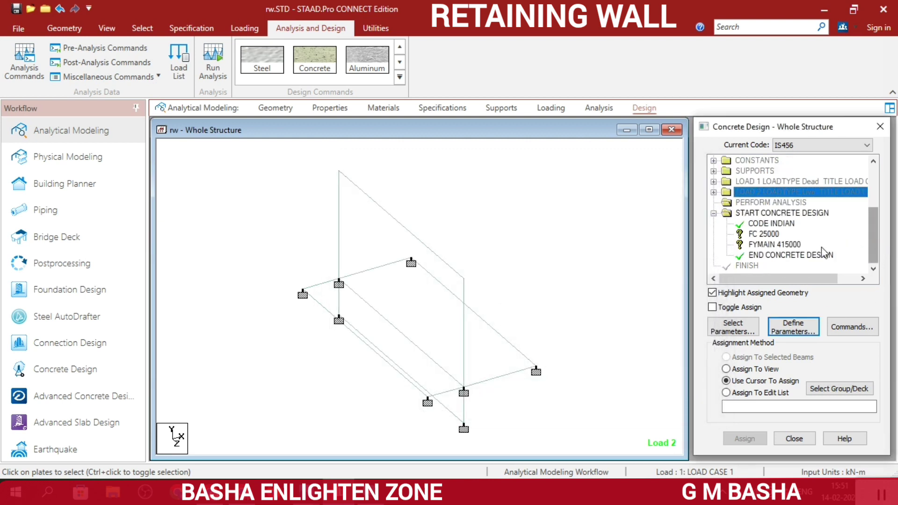
{"action": "left_click", "coordinate": [849, 326]}
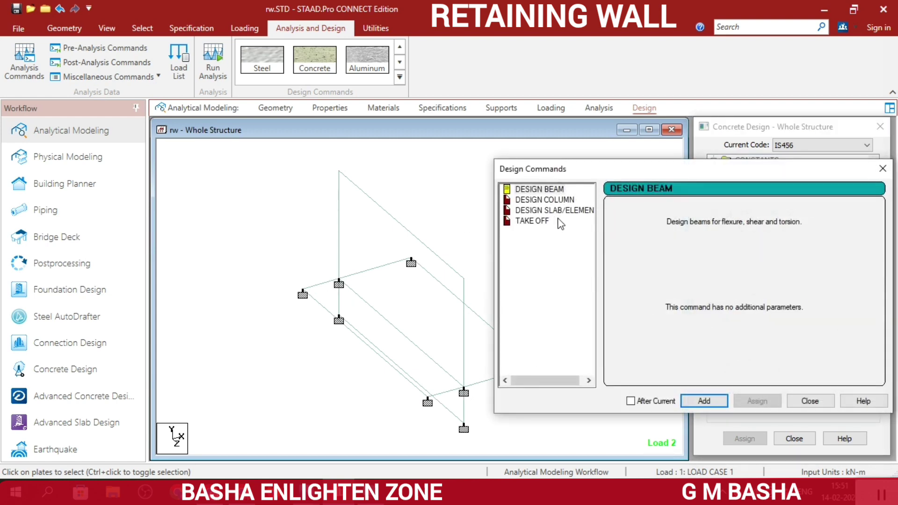
{"action": "left_click", "coordinate": [560, 211]}
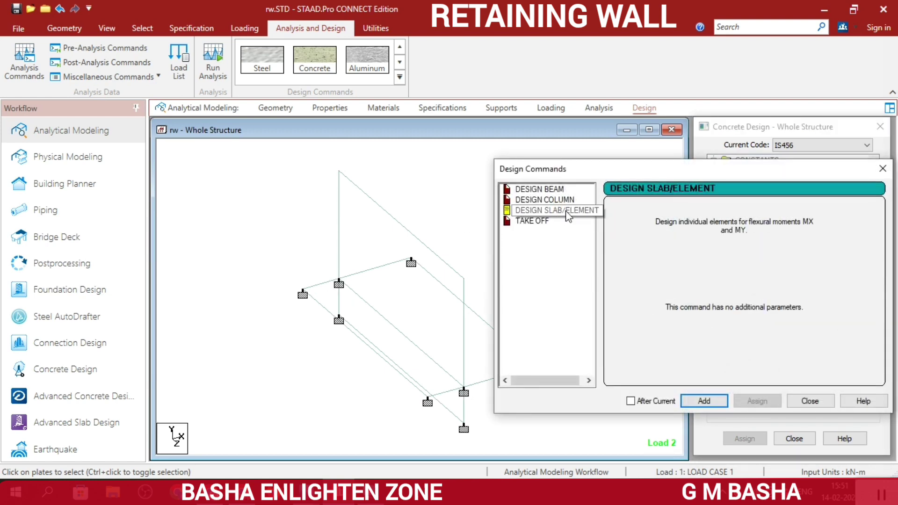
{"action": "left_click", "coordinate": [704, 401]}
{"action": "left_click", "coordinate": [535, 223]}
{"action": "left_click", "coordinate": [704, 401]}
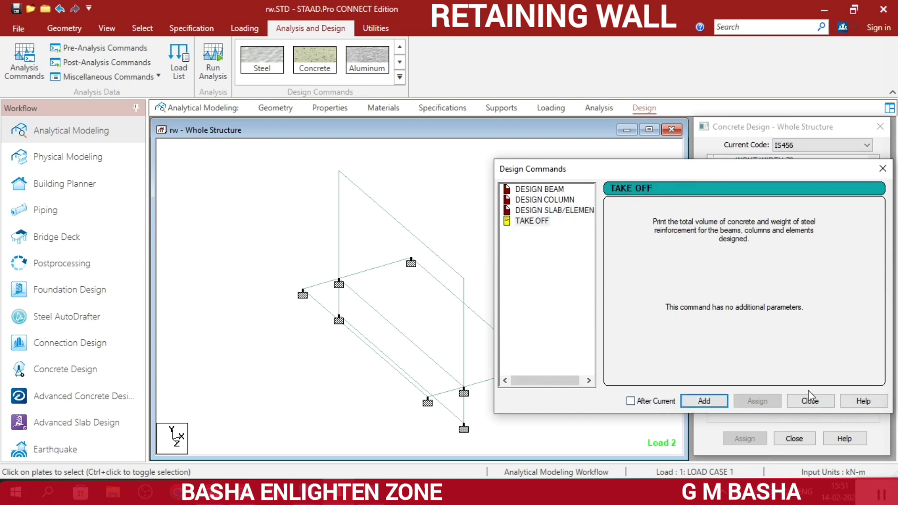
{"action": "left_click", "coordinate": [810, 401]}
Assign the FC 25000 parameter to the entire structure using the Assign To View method.
{"action": "scroll", "coordinate": [816, 236], "scroll_direction": "down", "scroll_amount": 3}
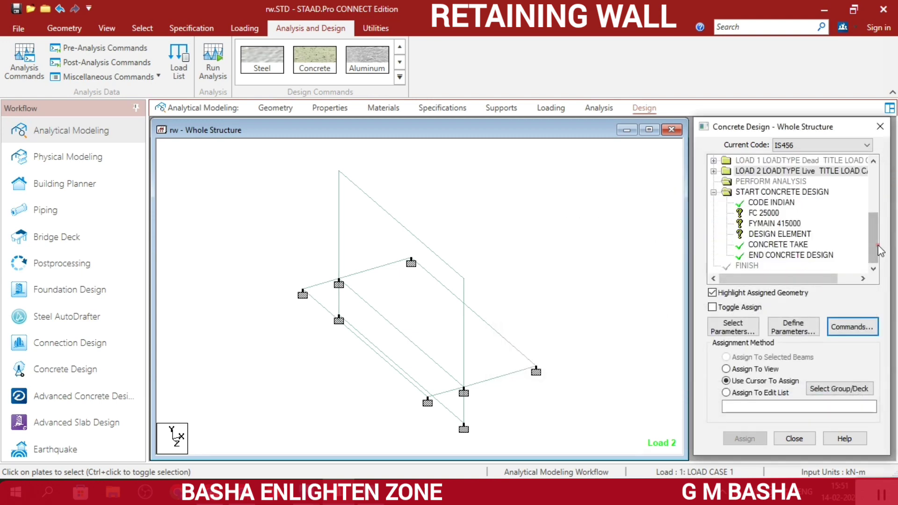
{"action": "left_click", "coordinate": [763, 214]}
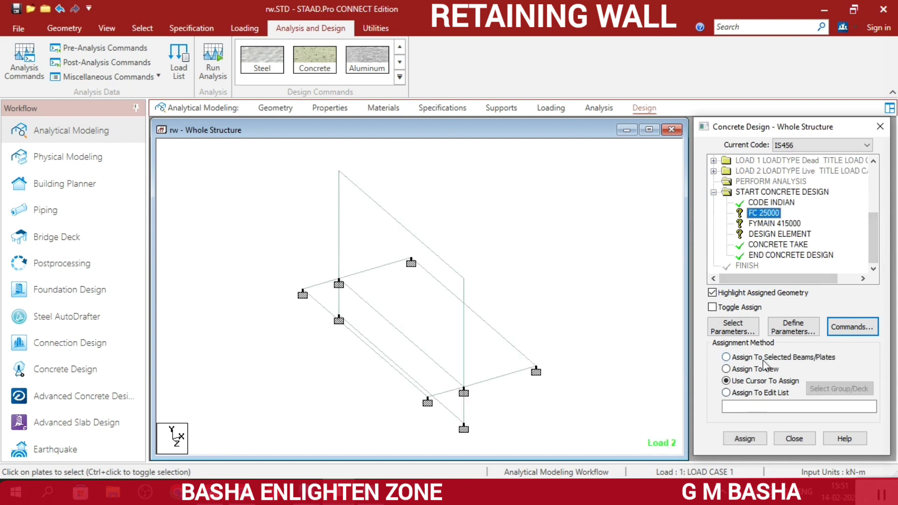
{"action": "left_click", "coordinate": [764, 377]}
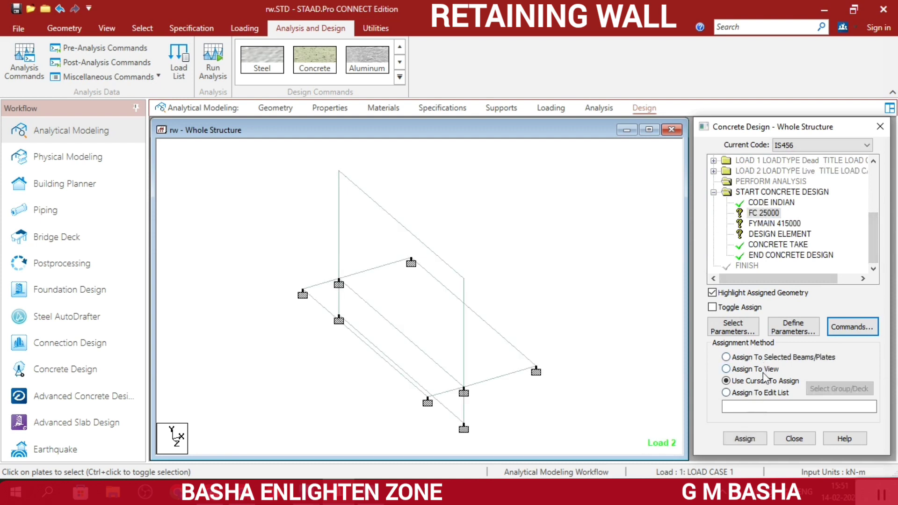
{"action": "left_click", "coordinate": [753, 439]}
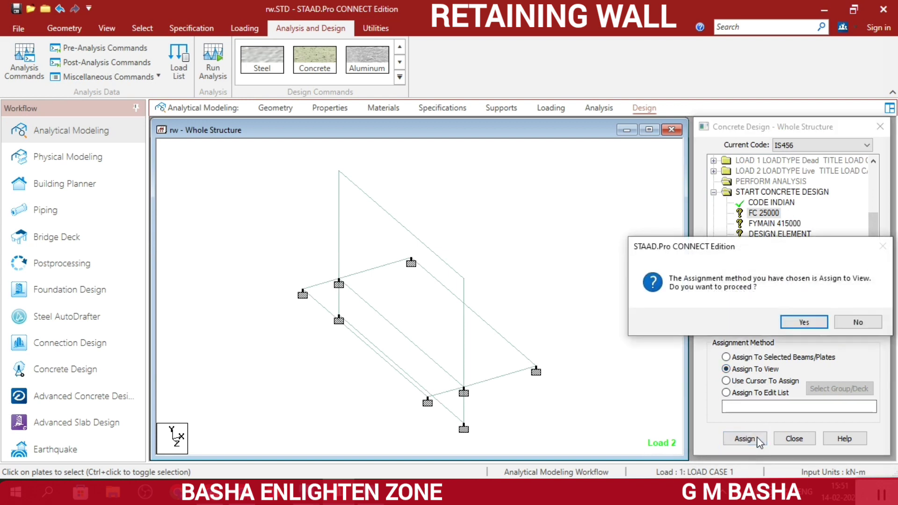
{"action": "left_click", "coordinate": [804, 322]}
Assign the FYMAIN 415000 parameter to the entire structure using the Assign To View method.
{"action": "left_click", "coordinate": [768, 226]}
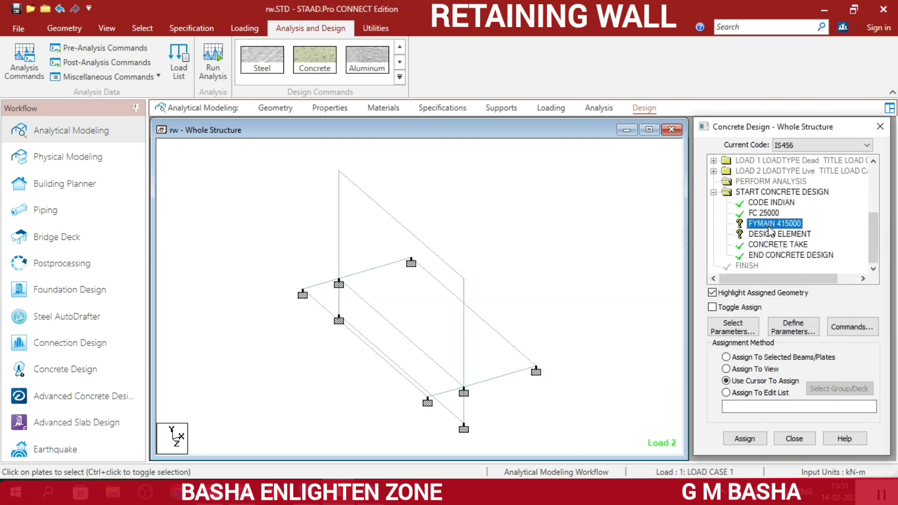
{"action": "left_click", "coordinate": [763, 370]}
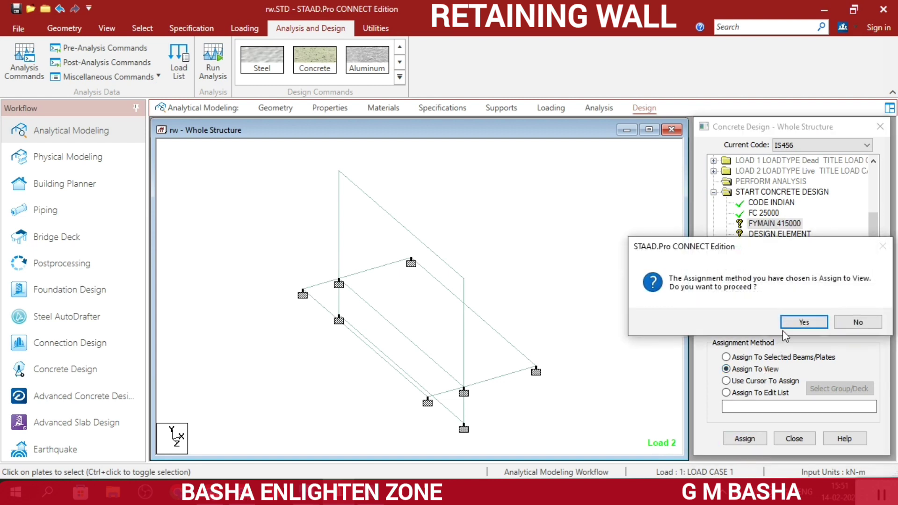
{"action": "left_click", "coordinate": [804, 321]}
Assign the DESIGN ELEMENT command to all plates using the Assign To View method.
{"action": "left_click", "coordinate": [766, 235]}
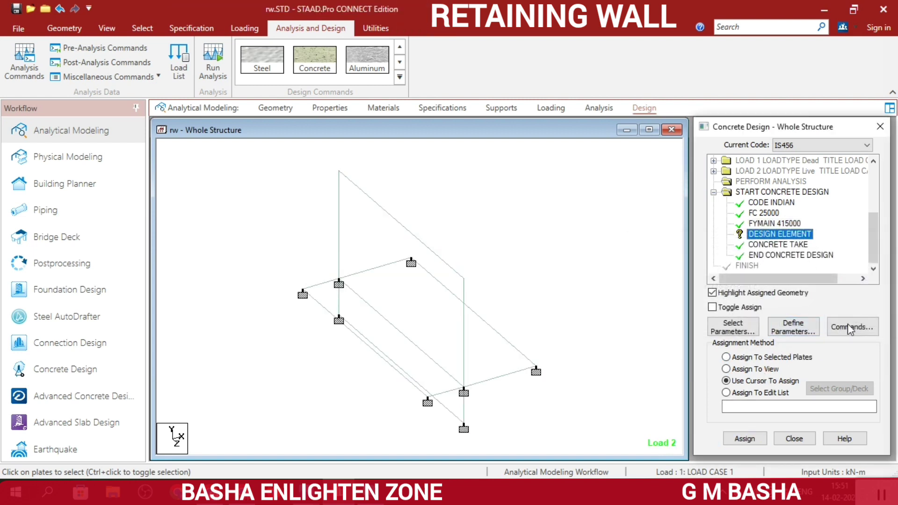
{"action": "left_click", "coordinate": [761, 371]}
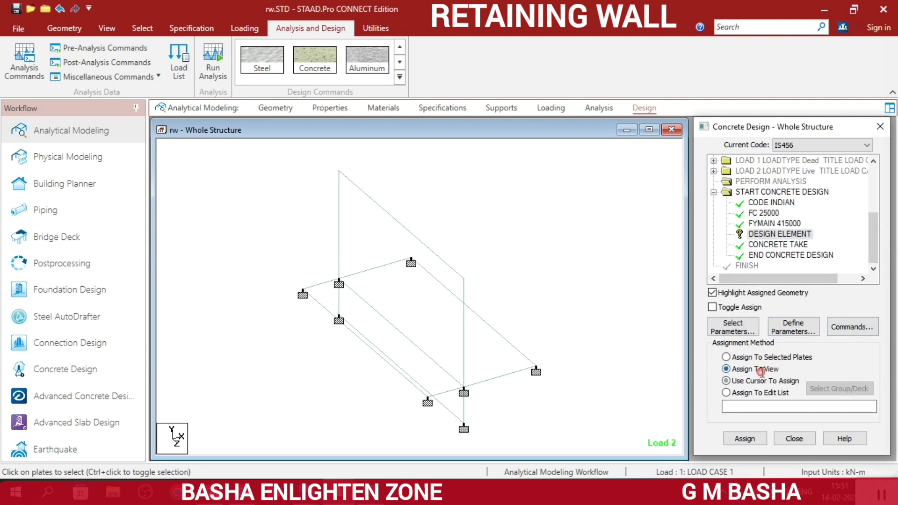
{"action": "left_click", "coordinate": [743, 439]}
{"action": "left_click", "coordinate": [804, 323]}
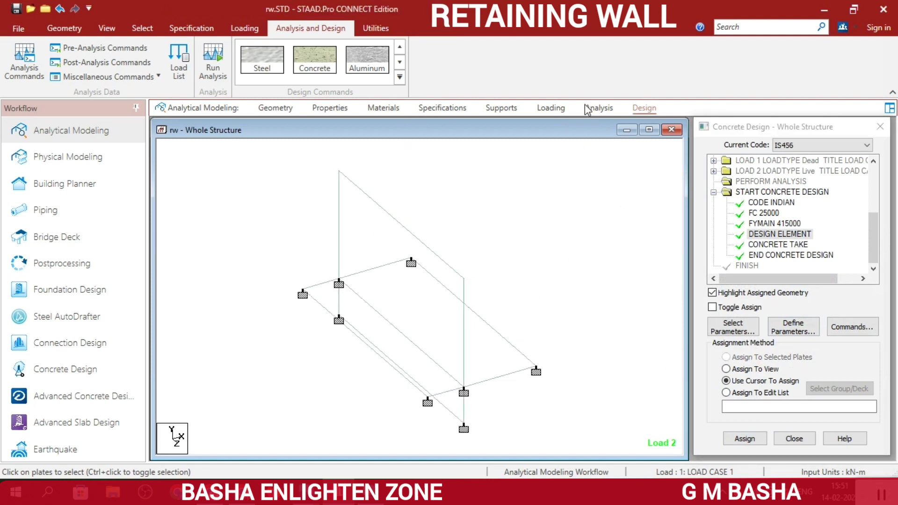
Add another Perform Analysis command with the No Print option after the concrete design commands.
{"action": "left_click", "coordinate": [599, 108]}
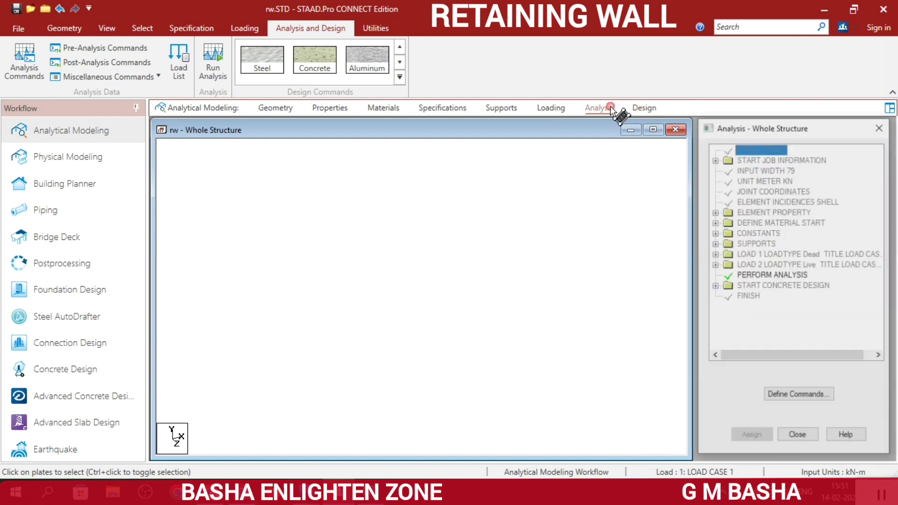
{"action": "left_click", "coordinate": [799, 395]}
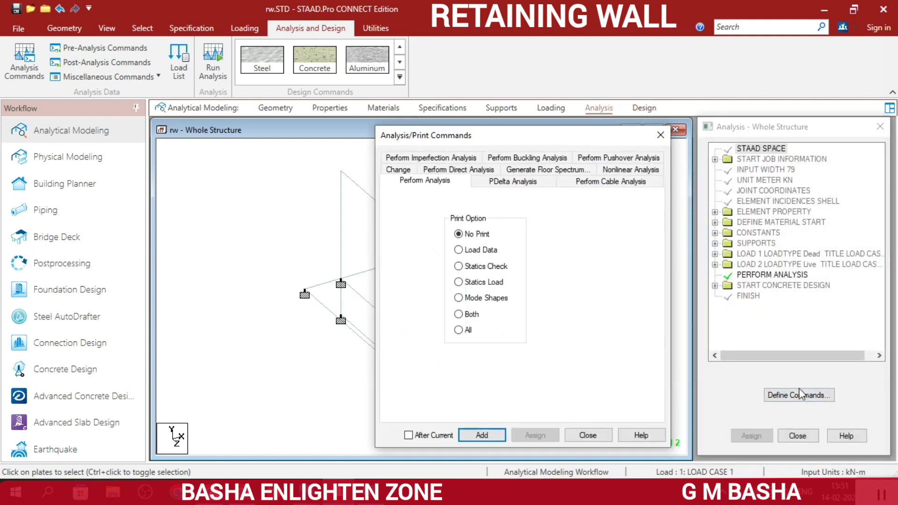
{"action": "left_click", "coordinate": [482, 435]}
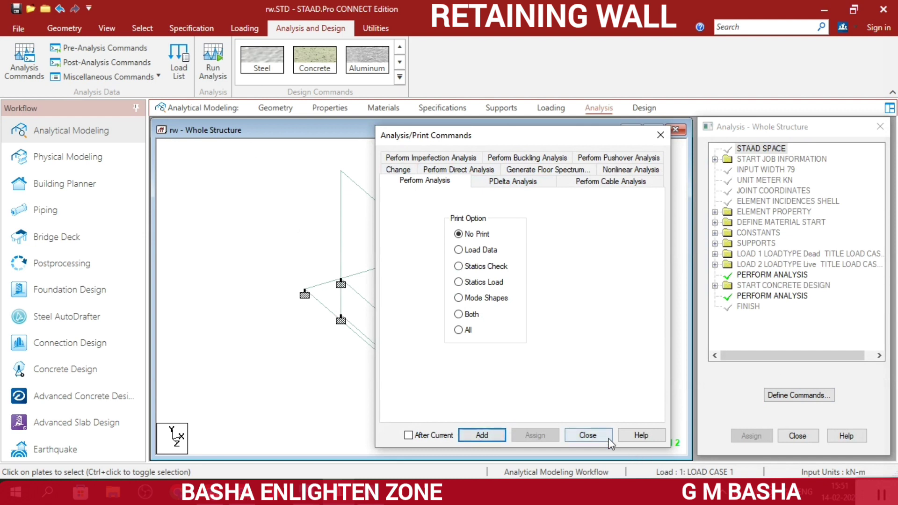
{"action": "left_click", "coordinate": [588, 435]}
Run the analysis of the retaining wall and minimize the analysis report window.
{"action": "left_click", "coordinate": [203, 77]}
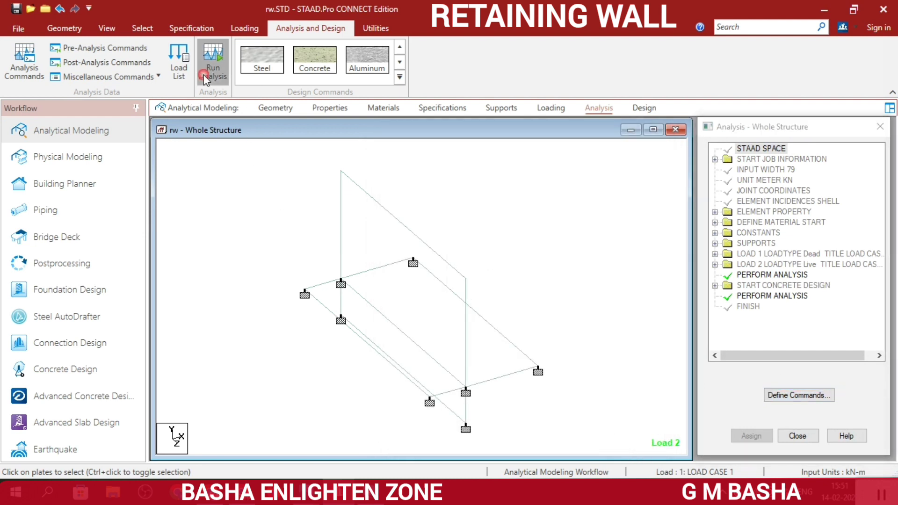
{"action": "left_click", "coordinate": [436, 327]}
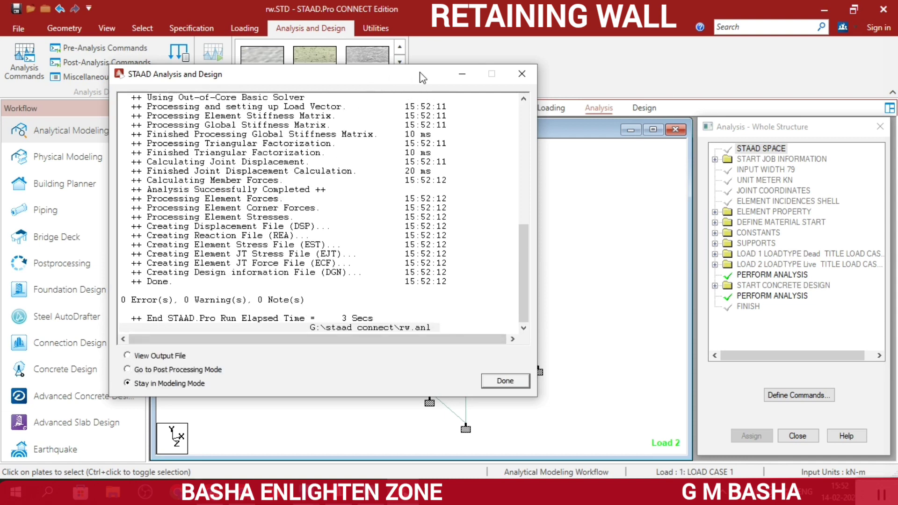
{"action": "left_click_drag", "start_coordinate": [423, 78], "coordinate": [580, 87]}
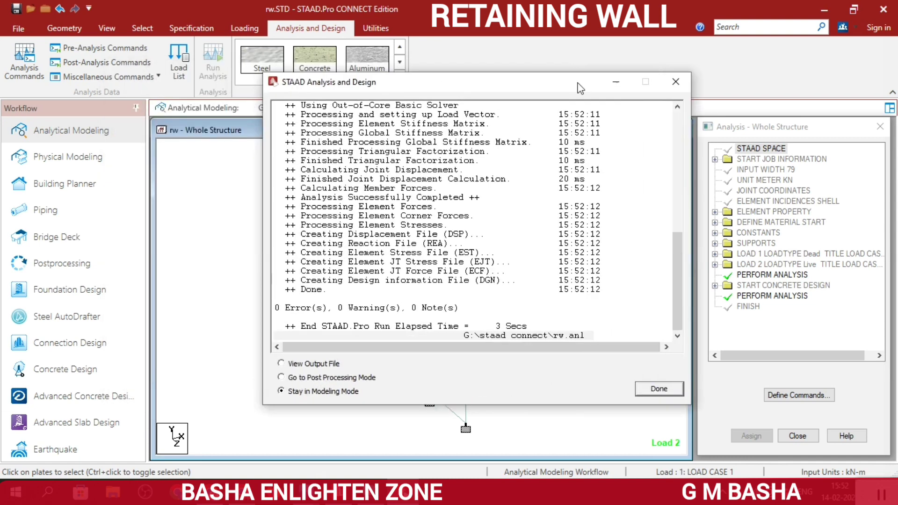
{"action": "left_click", "coordinate": [616, 82]}
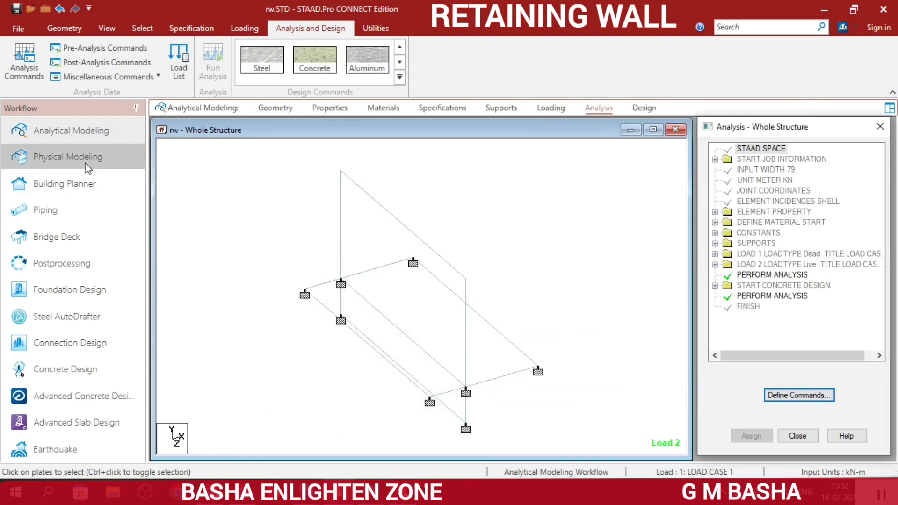
Switch to the Postprocessing workflow with load cases 1 and 2 selected and view the support reactions and node displacements.
{"action": "left_click", "coordinate": [91, 264]}
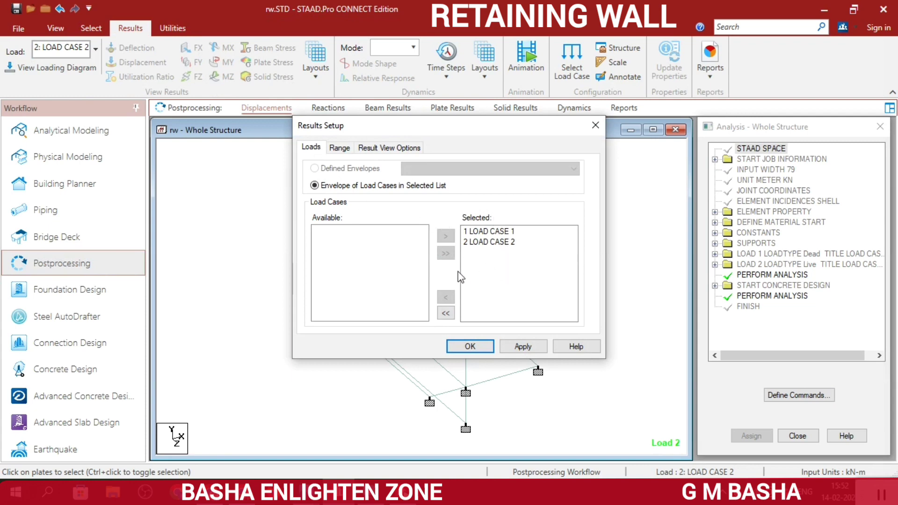
{"action": "left_click", "coordinate": [470, 347]}
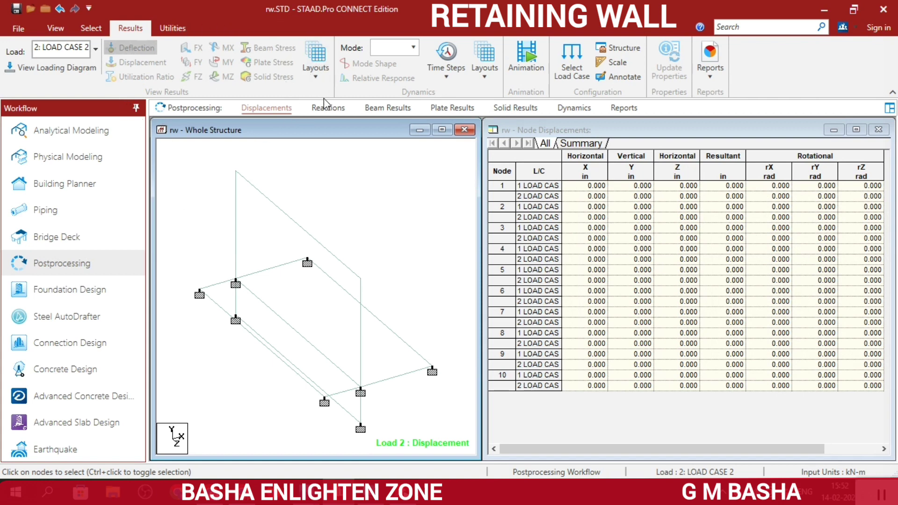
{"action": "left_click", "coordinate": [317, 110]}
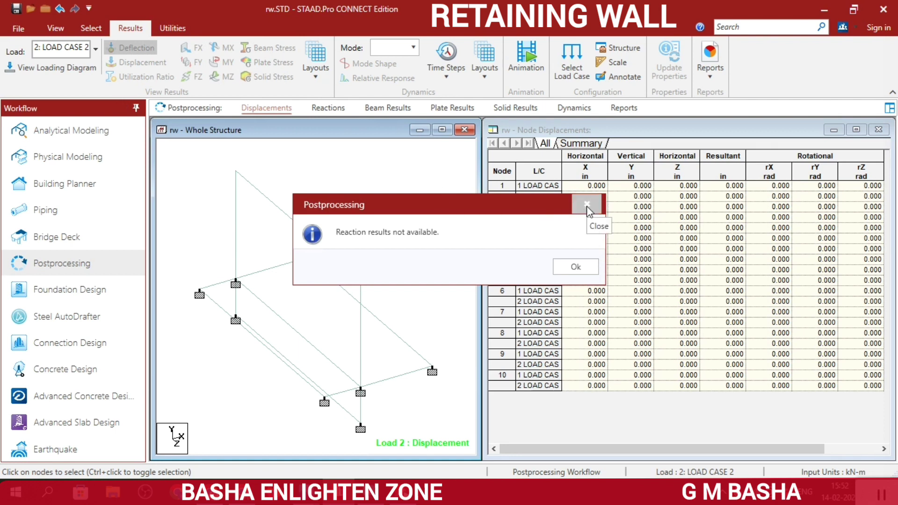
{"action": "left_click", "coordinate": [587, 206]}
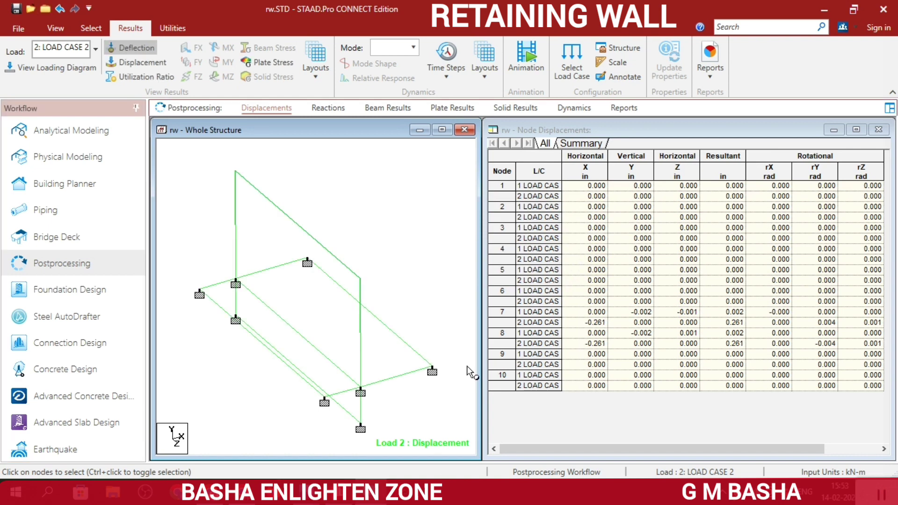
{"action": "left_click", "coordinate": [322, 114]}
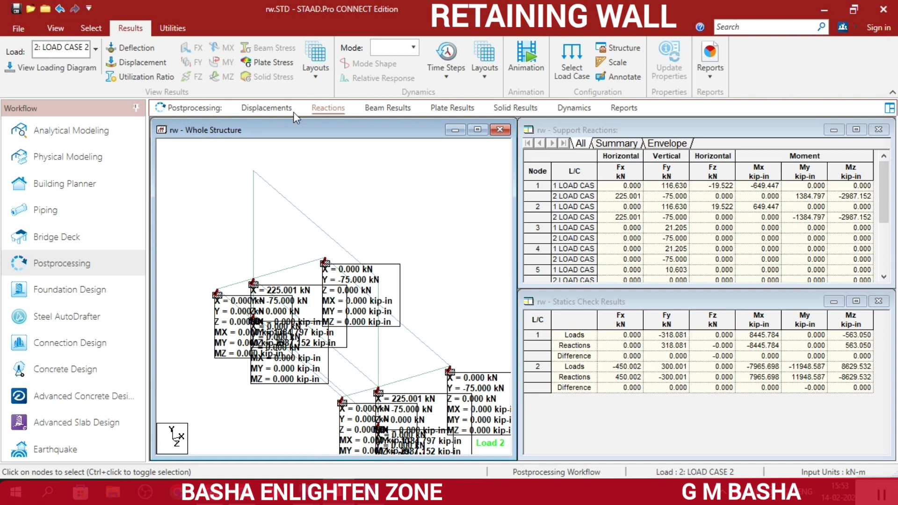
{"action": "left_click", "coordinate": [276, 108]}
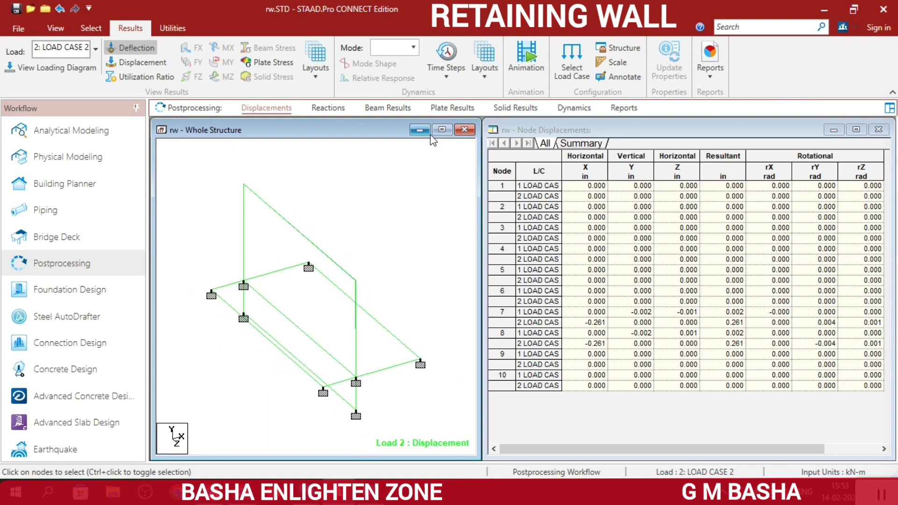
Animate the wall's deflection for LOAD CASE 2 from the plate results diagrams.
{"action": "left_click", "coordinate": [455, 109]}
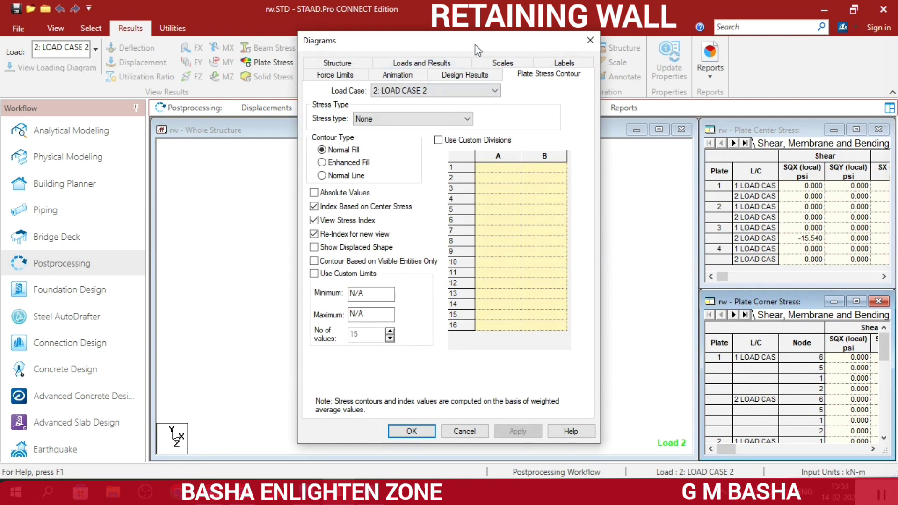
{"action": "left_click_drag", "start_coordinate": [477, 50], "coordinate": [736, 32]}
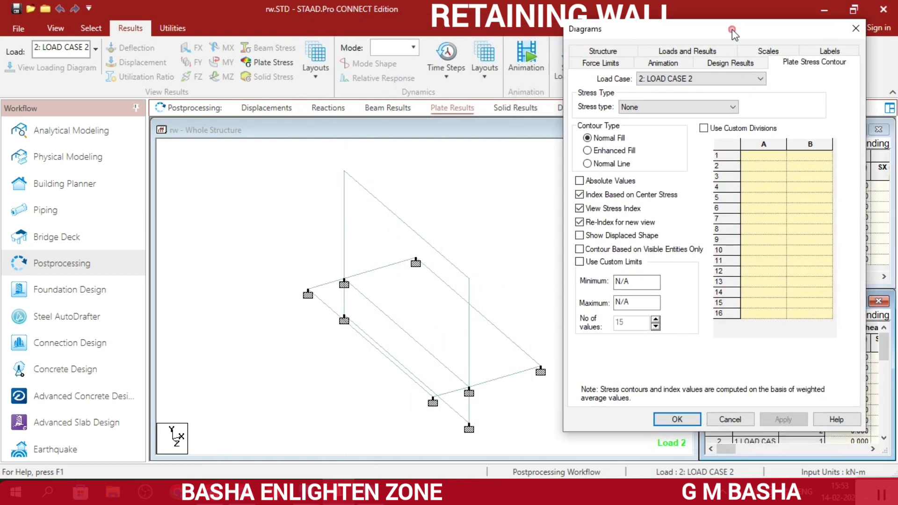
{"action": "left_click", "coordinate": [671, 64]}
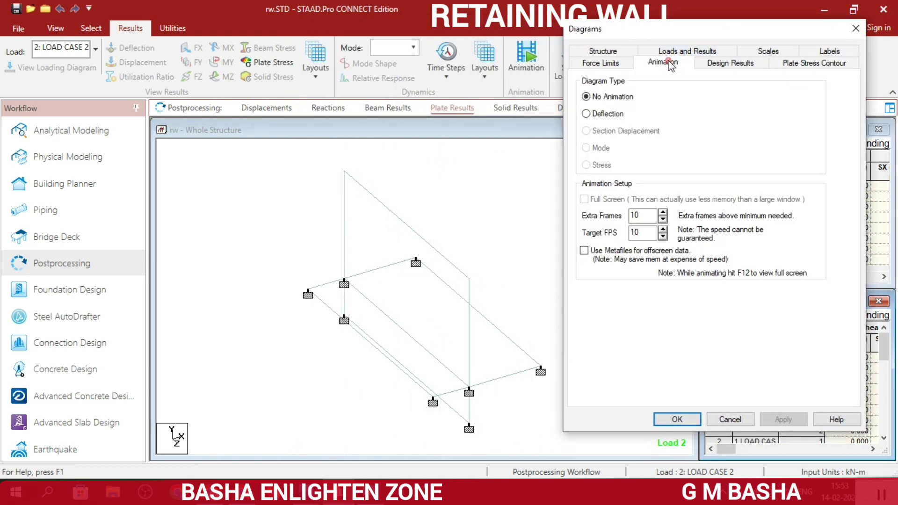
{"action": "left_click", "coordinate": [586, 114]}
{"action": "left_click", "coordinate": [783, 420]}
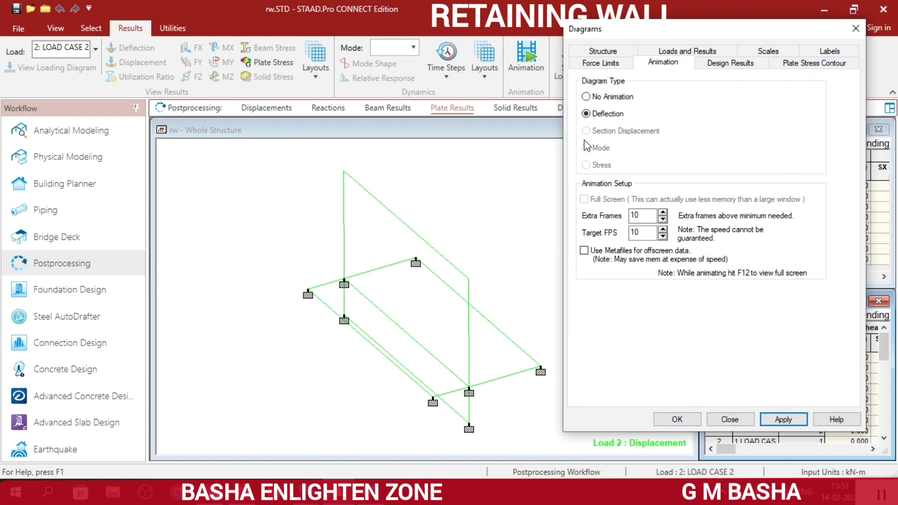
{"action": "left_click", "coordinate": [695, 423]}
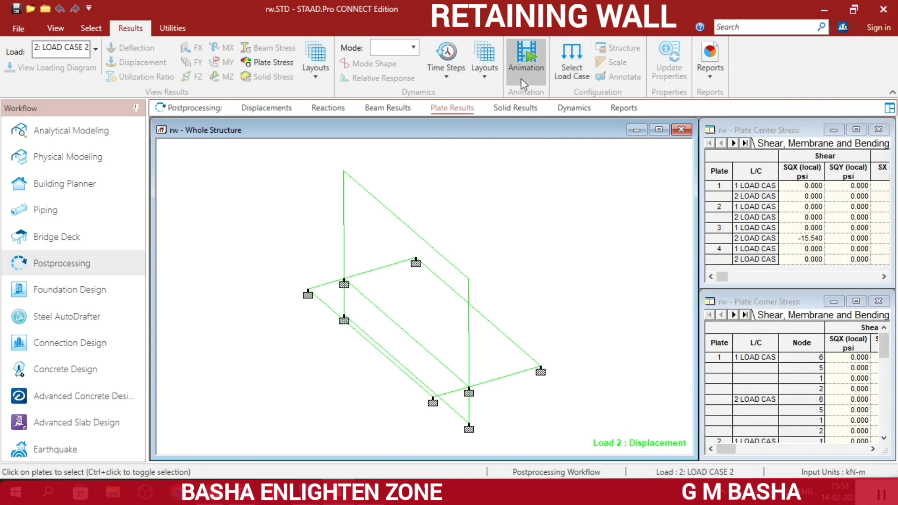
Reopen the plate results diagrams and set the stress contour type to Max Absolute for LOAD CASE 2.
{"action": "left_click", "coordinate": [464, 112]}
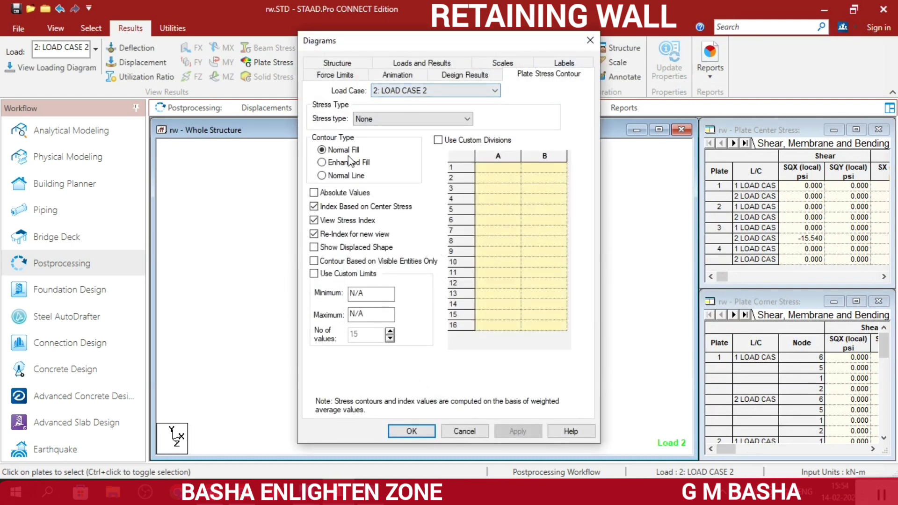
{"action": "left_click_drag", "start_coordinate": [486, 35], "coordinate": [708, 57]}
{"action": "left_click", "coordinate": [682, 141]}
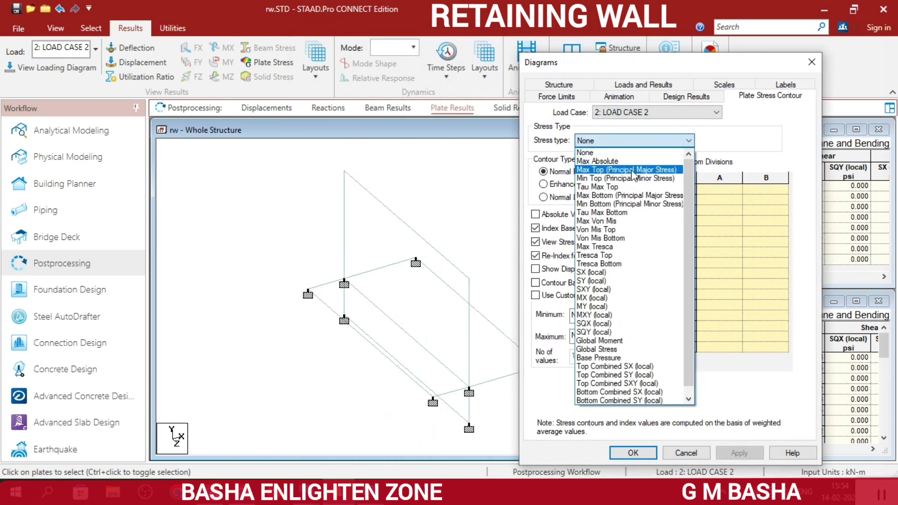
{"action": "left_click", "coordinate": [629, 164]}
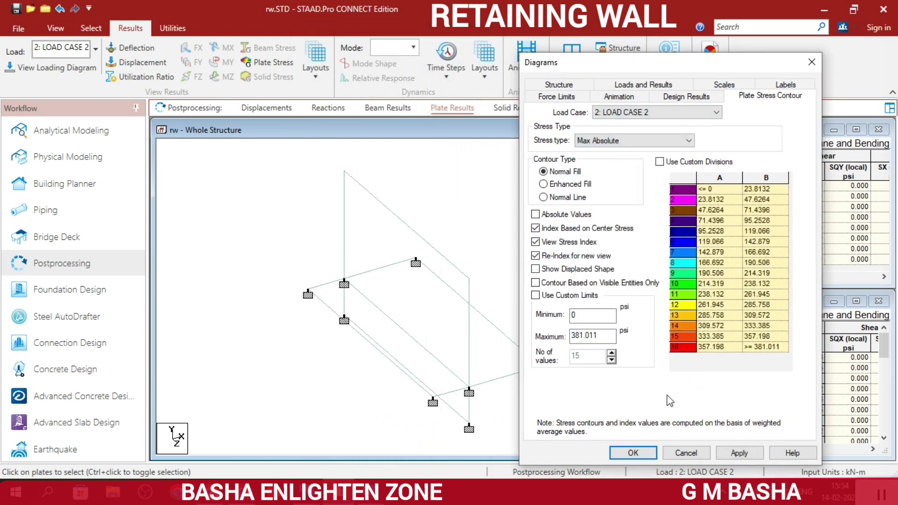
Apply the Stress animation to show the plate stress contours on the whole wall.
{"action": "left_click", "coordinate": [637, 96]}
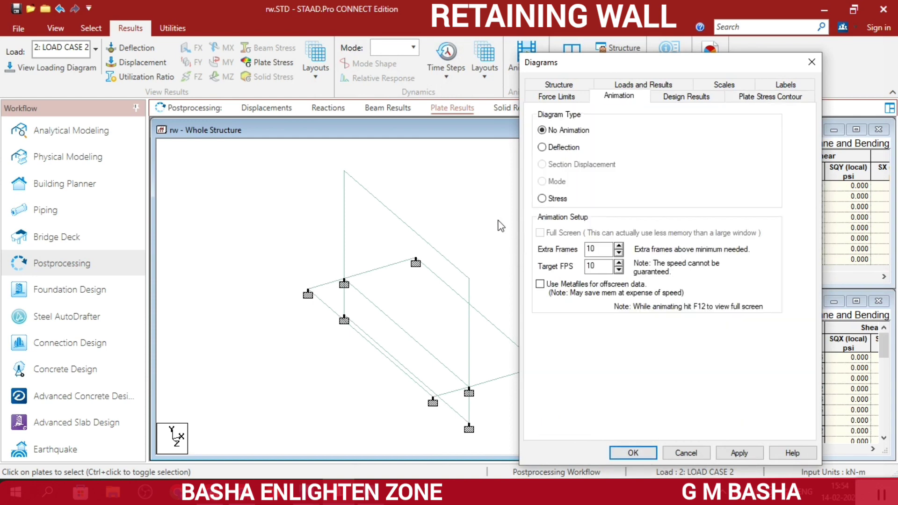
{"action": "left_click", "coordinate": [751, 97]}
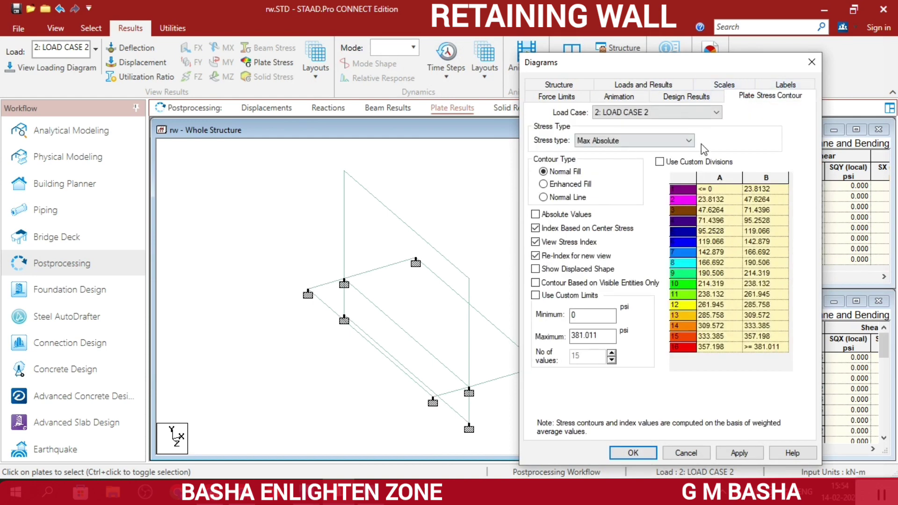
{"action": "left_click", "coordinate": [620, 96]}
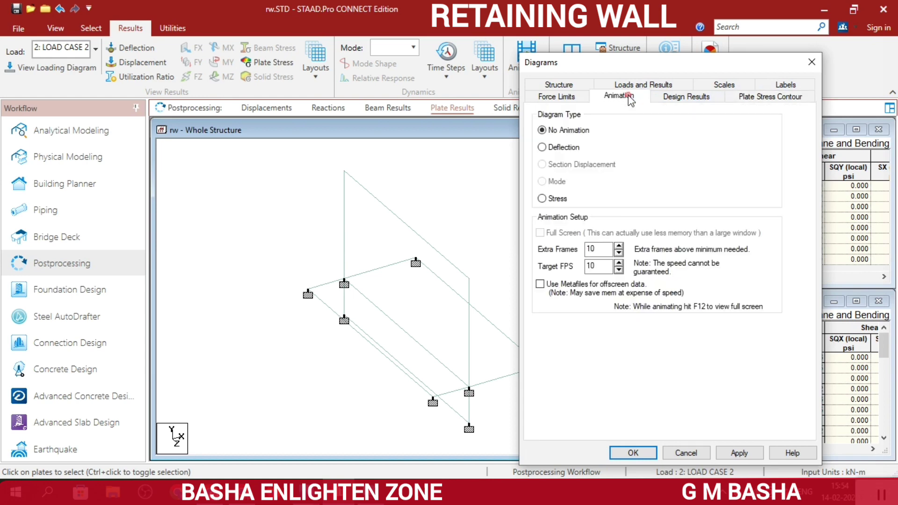
{"action": "left_click_drag", "start_coordinate": [675, 68], "coordinate": [738, 49]}
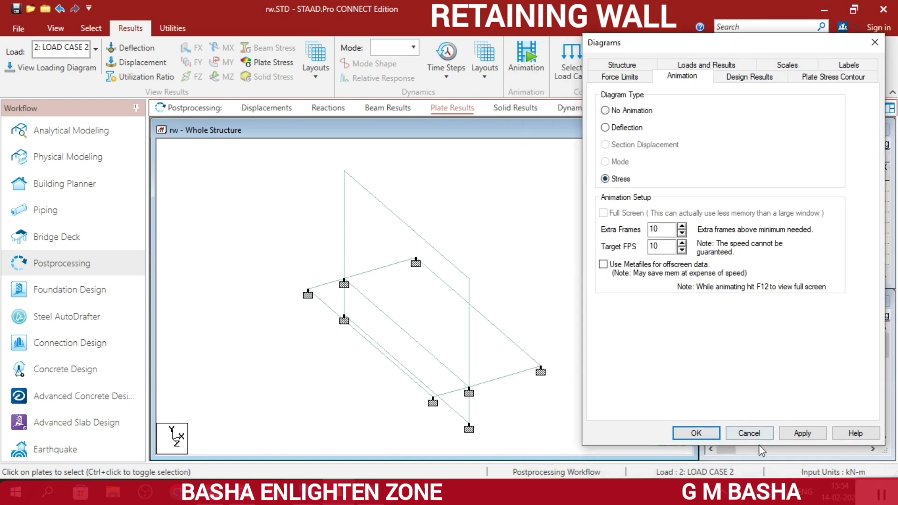
{"action": "left_click", "coordinate": [802, 433]}
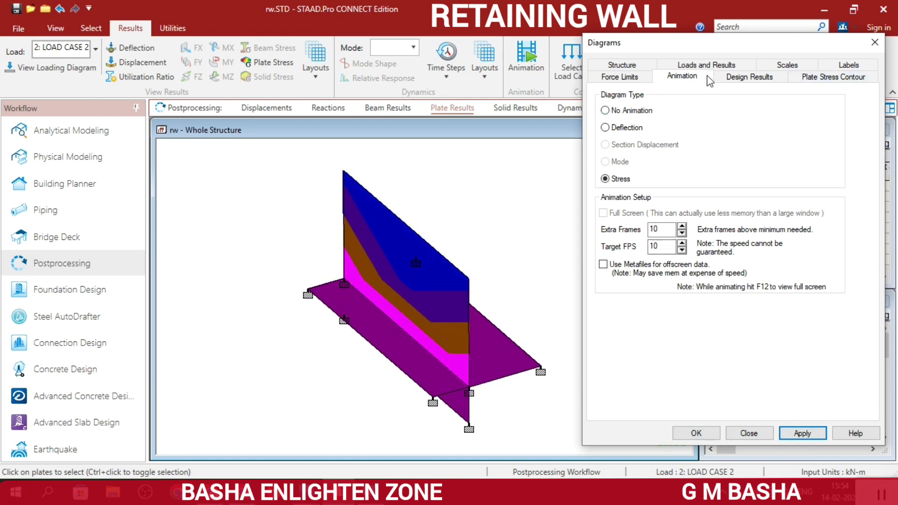
{"action": "left_click", "coordinate": [696, 433]}
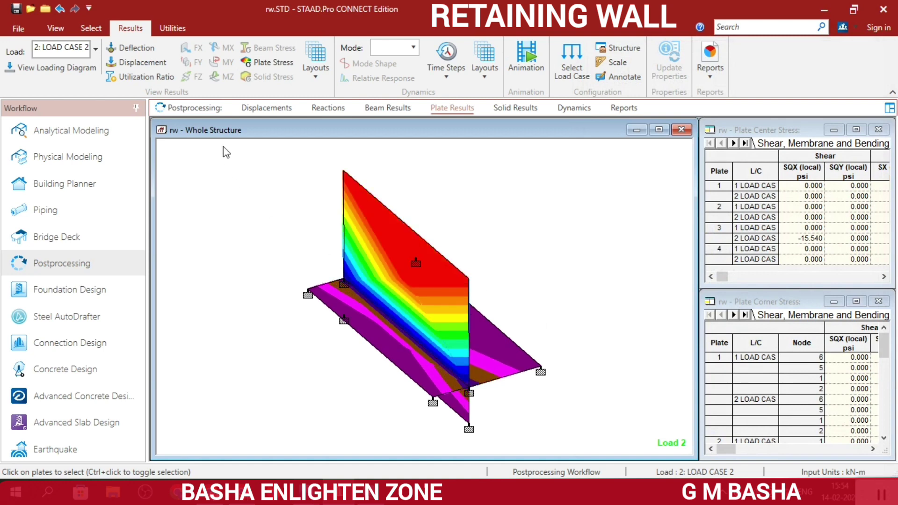
Review the node displacements, support reactions and plate stress tables, leaving the plate stress contour unset.
{"action": "left_click", "coordinate": [267, 108]}
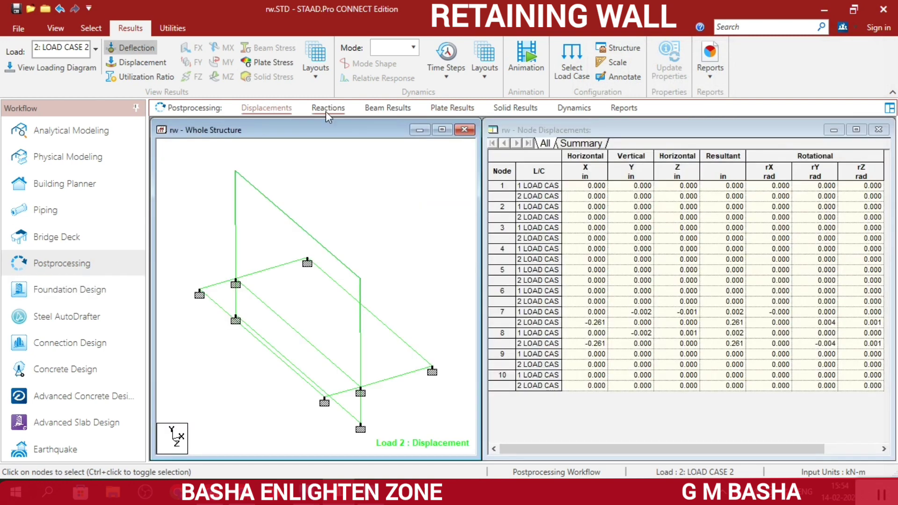
{"action": "left_click", "coordinate": [327, 112]}
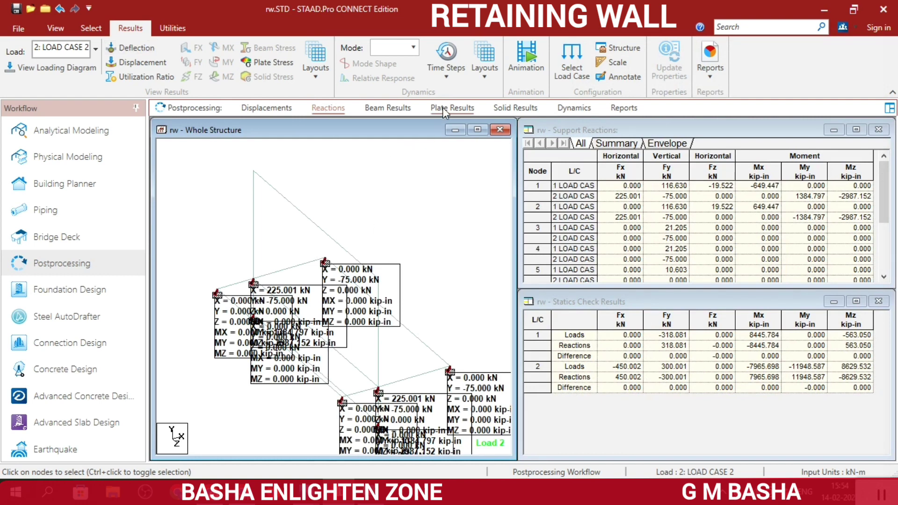
{"action": "left_click", "coordinate": [445, 109]}
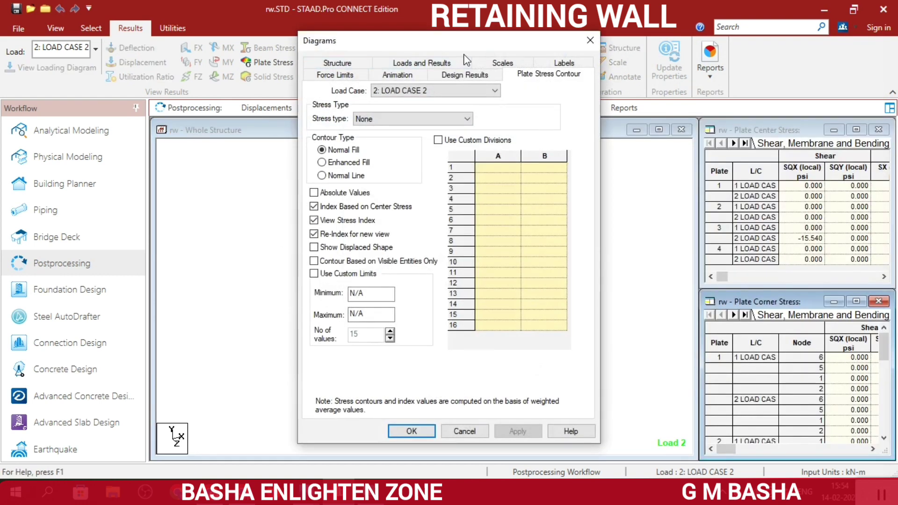
{"action": "left_click_drag", "start_coordinate": [478, 46], "coordinate": [641, 39]}
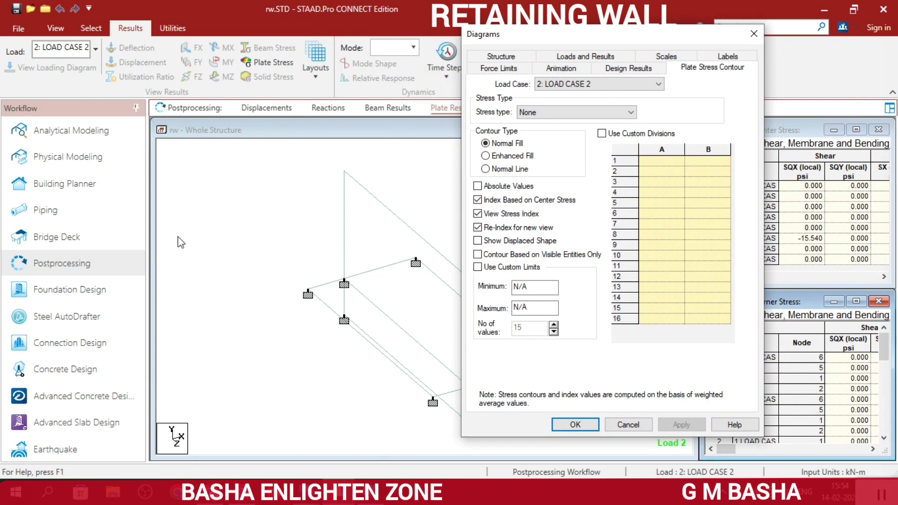
{"action": "left_click", "coordinate": [753, 36]}
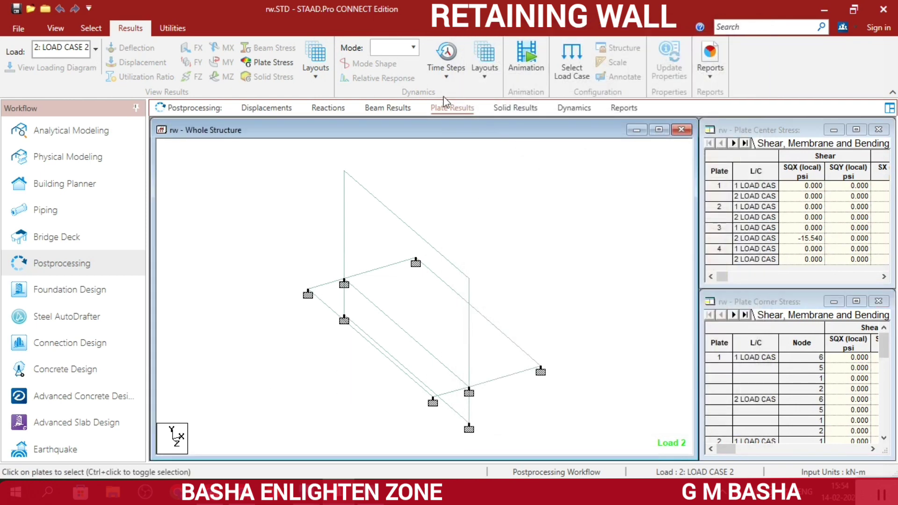